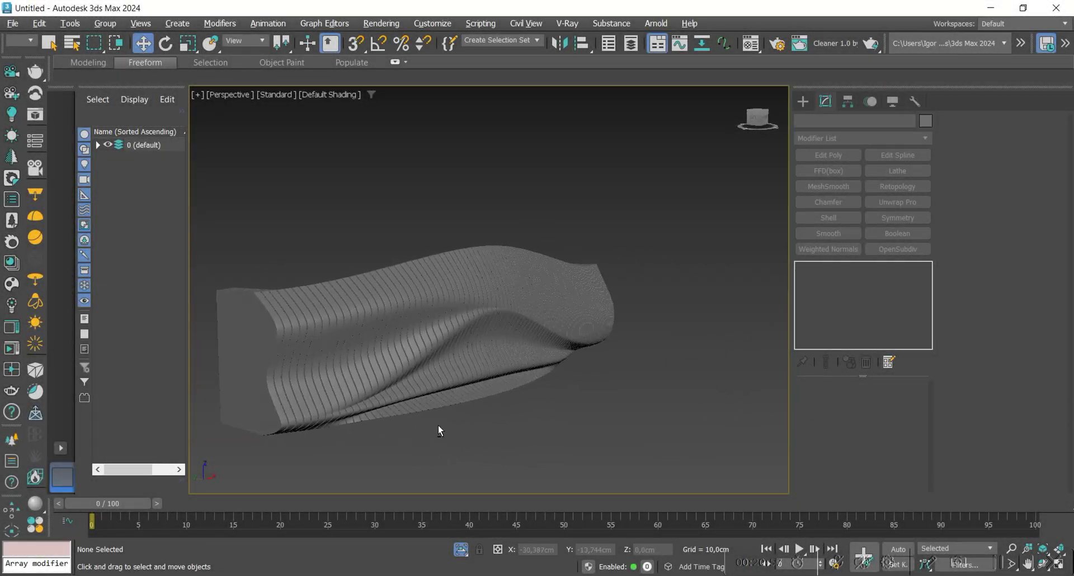
- Add the Surface modifier on top of the CrossSection modifier of the spline cage traced over the desk
mouse_move(438, 426)
middle_mouse_down("alt")
mouse_move(368, 422)
mouse_move(613, 435)
mouse_move(595, 432)
middle_mouse_up("alt")
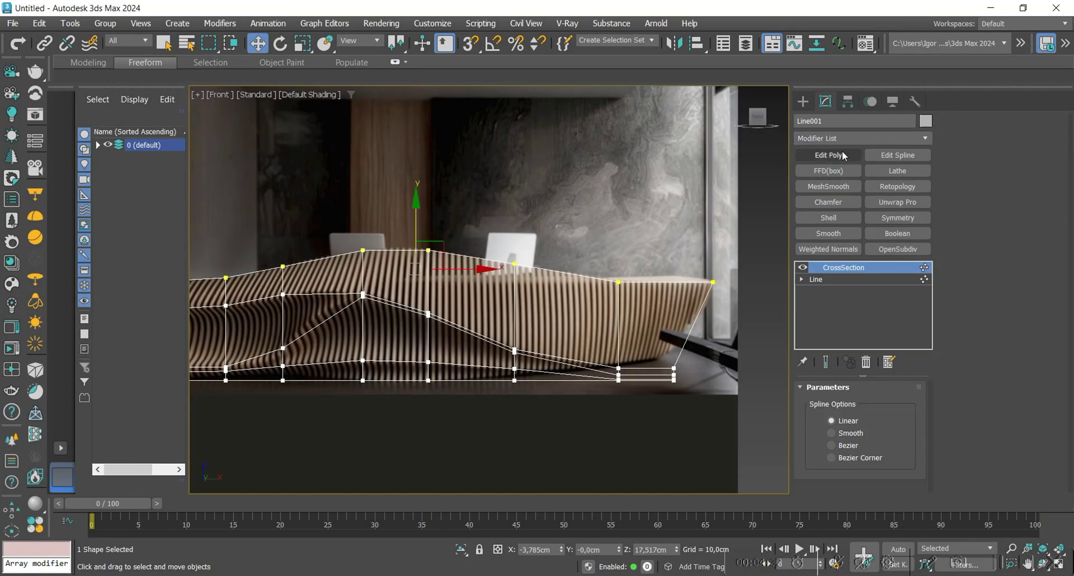
left_click(856, 138)
type("sur")
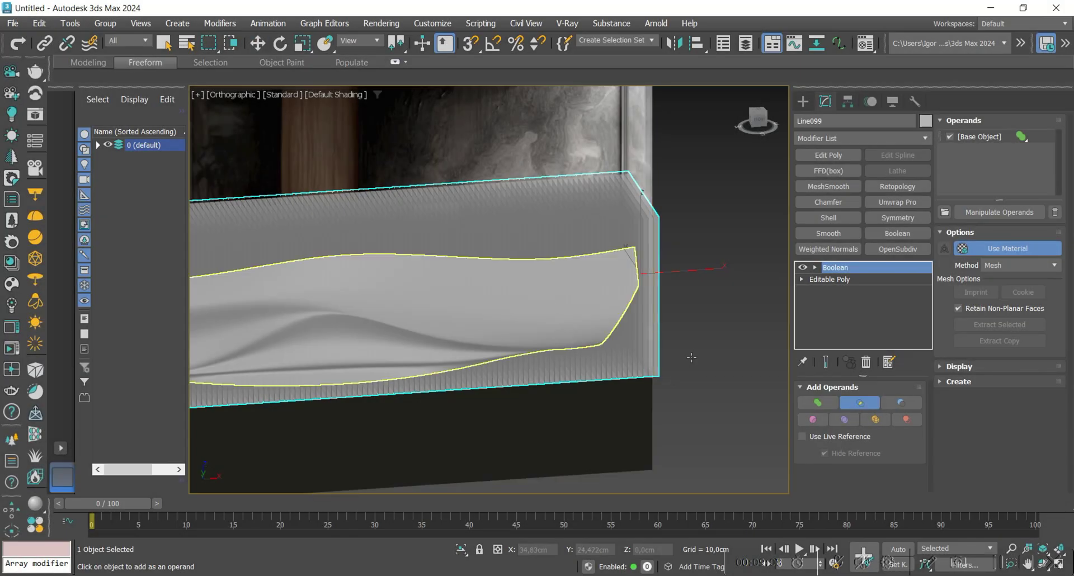
- Add the wavy surface as a Boolean operand to the ribbed block, and shift the selected polygons of the resulting desk shell along Y
left_click(628, 362)
key("w")
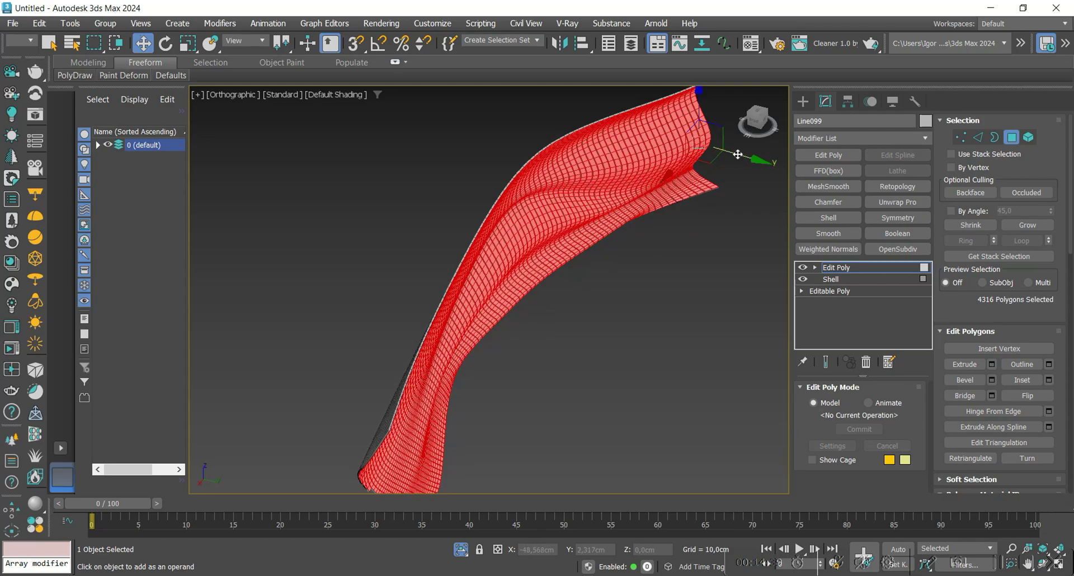
left_click_drag(738, 154, 743, 162)
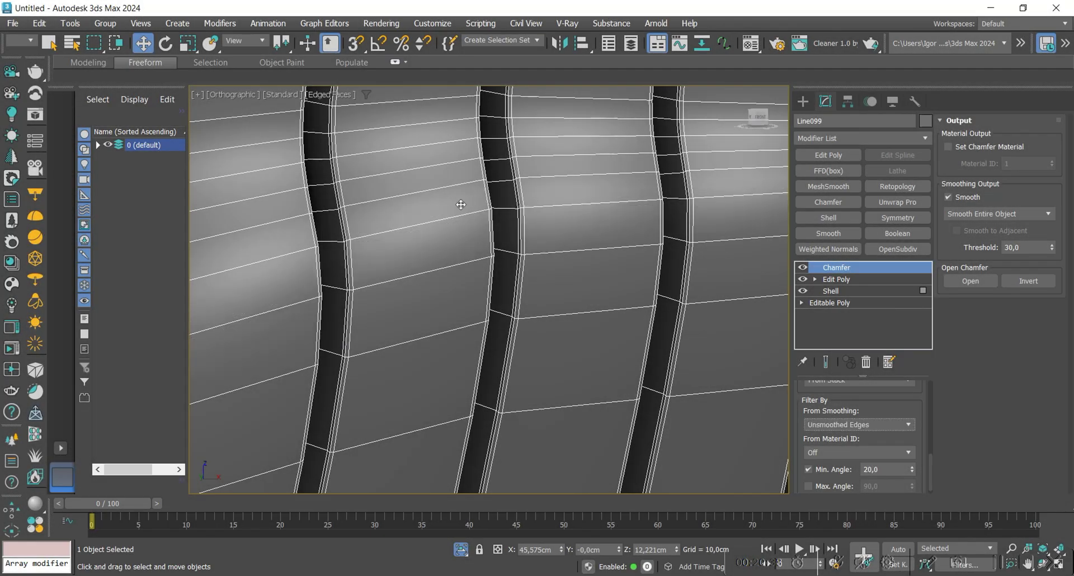
- Inspect the chamfered slats with and without edged faces, and examine the whole desk in perspective
scroll(520, 180, "down", 4)
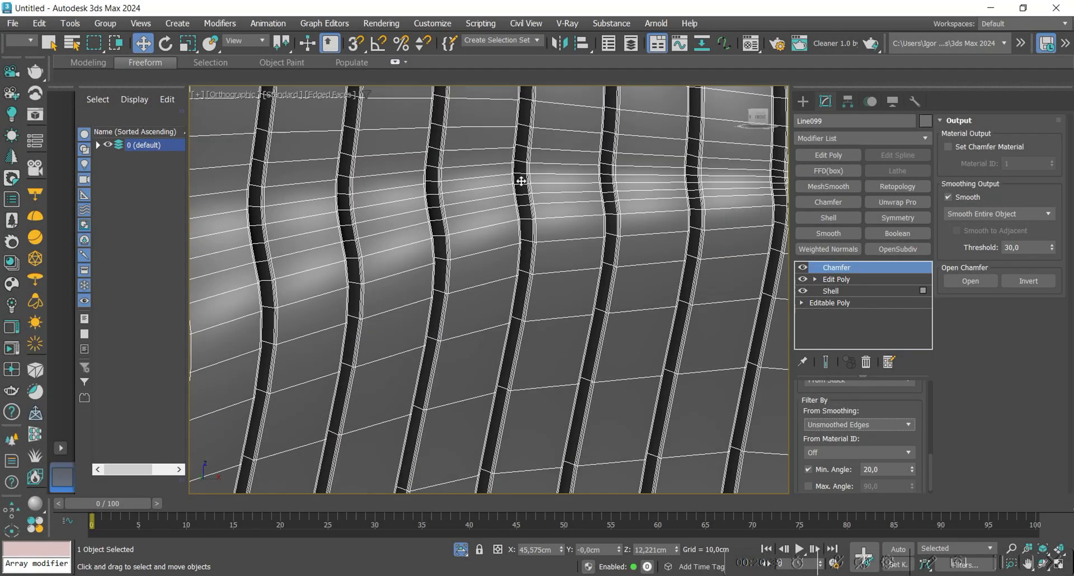
key("F4")
middle_click_drag(509, 266, 521, 257)
key("F4")
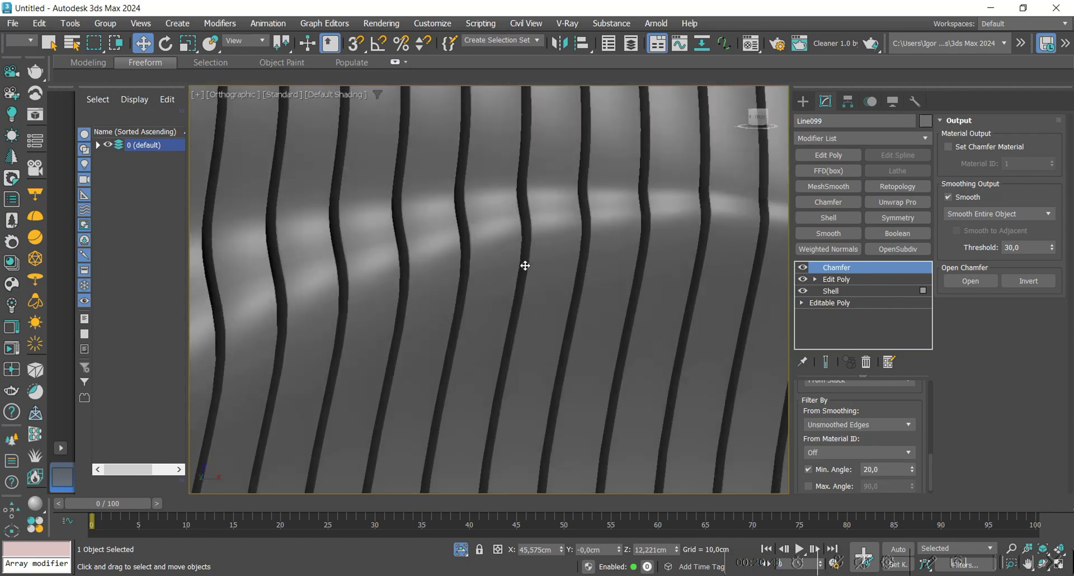
scroll(560, 271, "down", 6)
key("z")
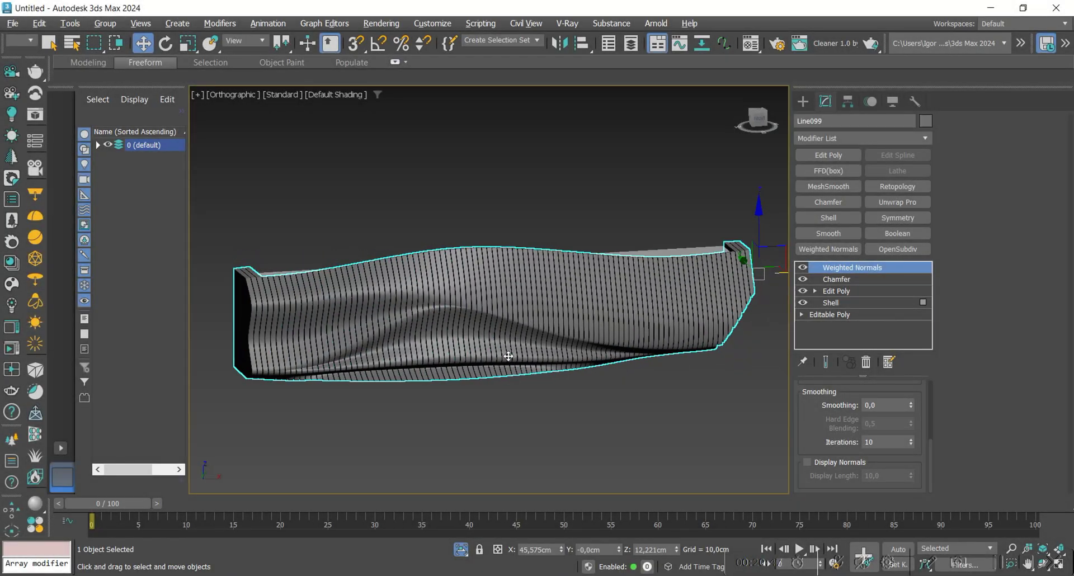
left_click(588, 424)
middle_click_drag(508, 356, 513, 410, "alt")
key("p")
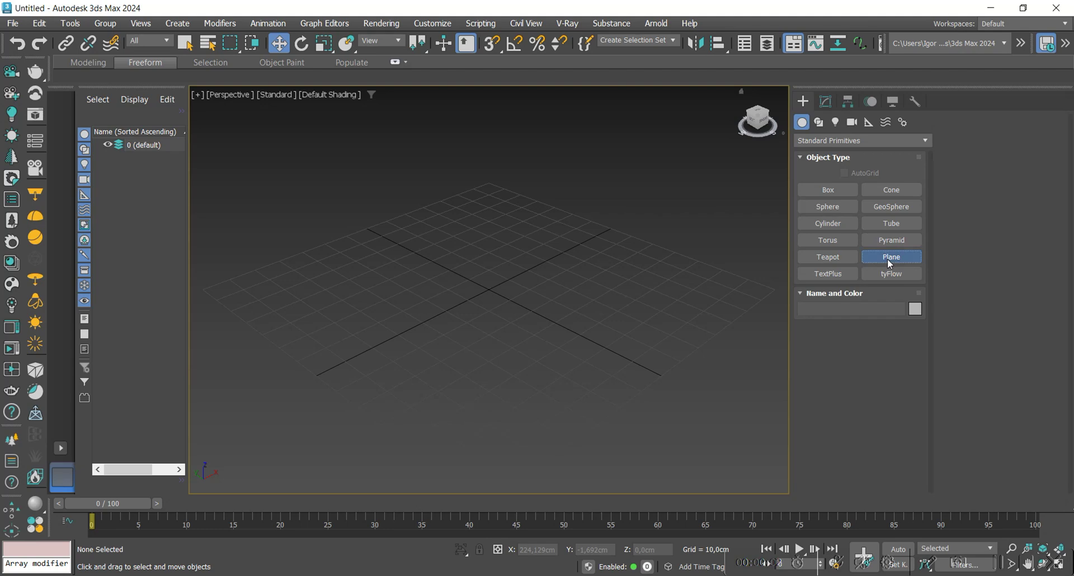
- Create a 100 × 100 cm plane with one length segment and one width segment in the Front view
left_click(890, 258)
key("f")
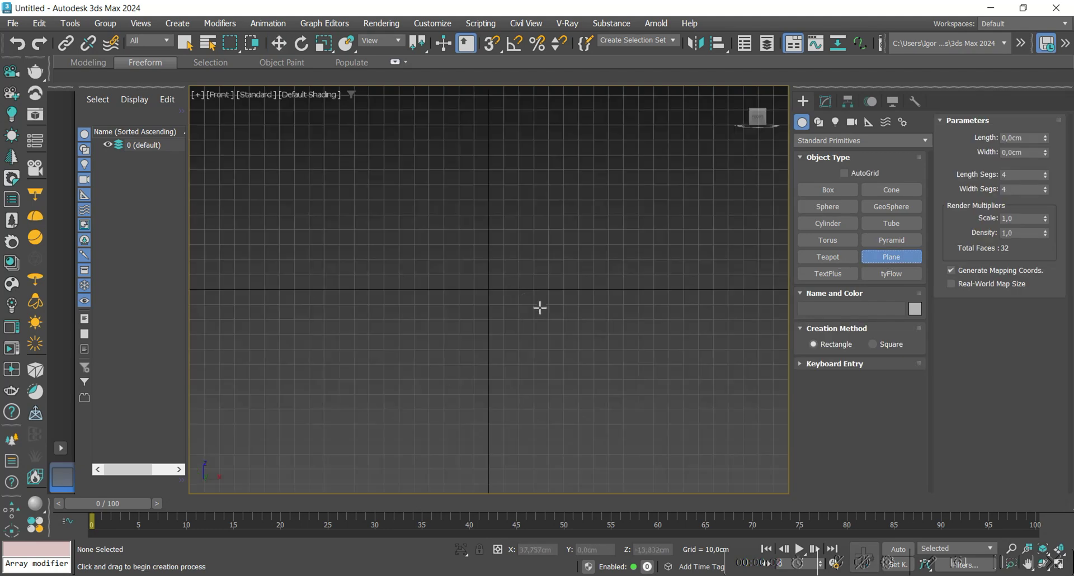
left_click_drag(437, 236, 532, 319)
type("100")
key("Tab")
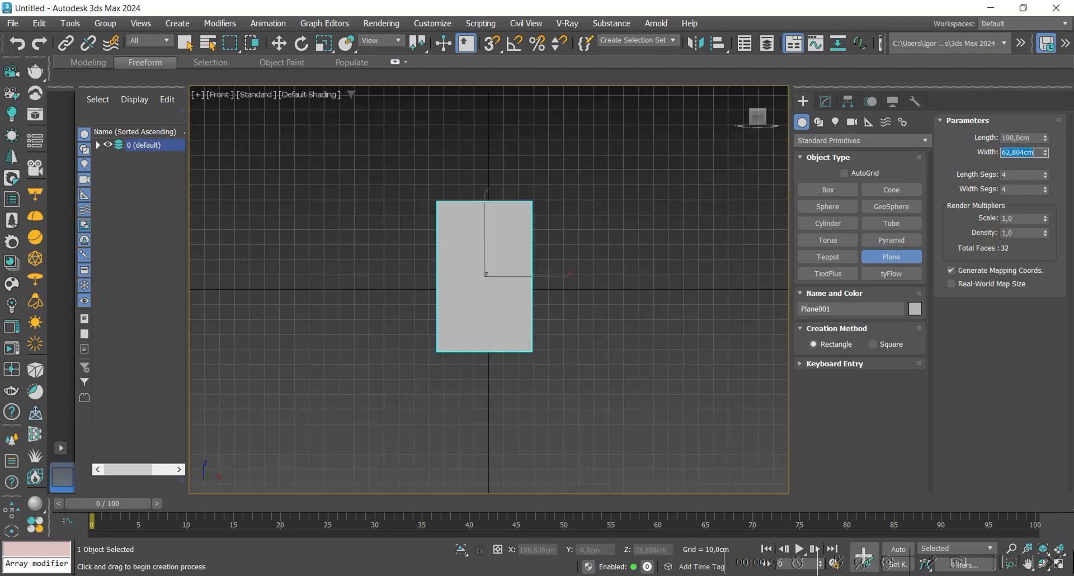
type("100")
key("Tab")
type("1")
key("Tab")
type("1")
middle_click_drag(601, 452, 589, 450)
key("w")
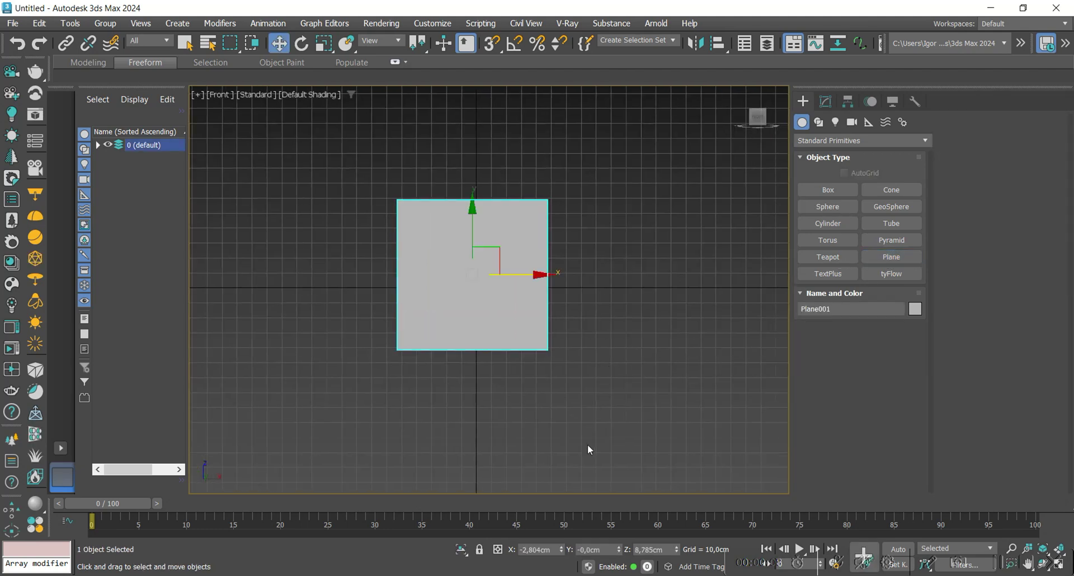
- Center the plane at X 0 and assign it the material with the reception desk reference image
right_click(562, 551)
middle_click_drag(613, 325, 613, 331)
key("m")
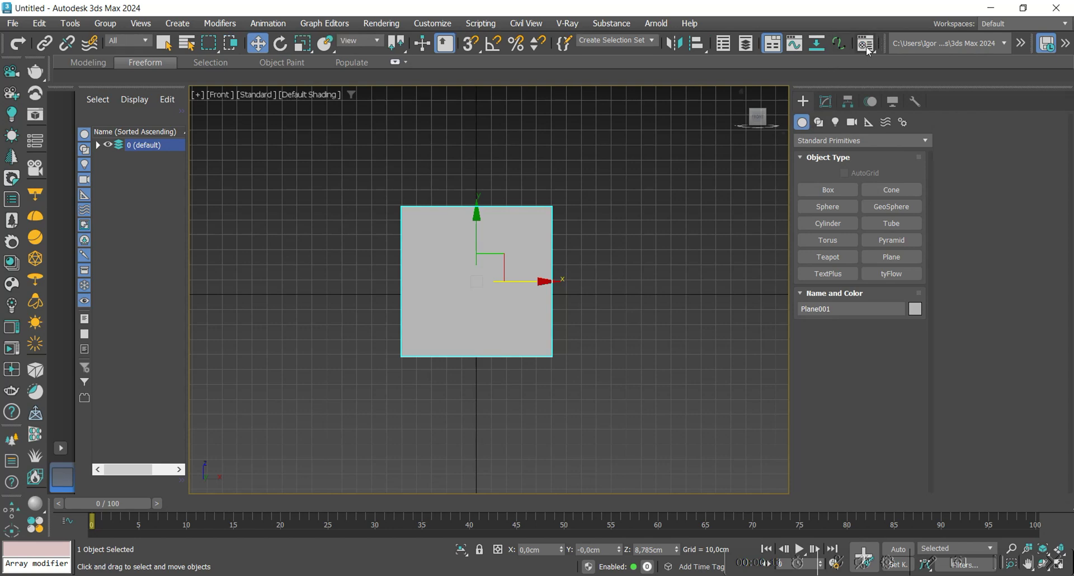
left_click(189, 256)
left_click(388, 66)
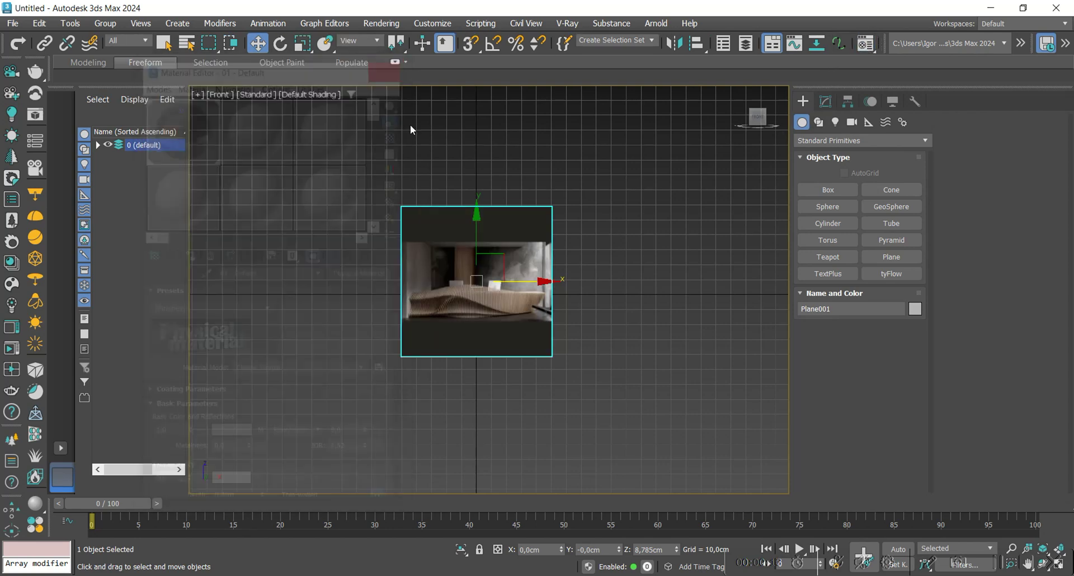
- Raise the reference image plane about 14 cm
scroll(475, 293, "up", 5)
mouse_move(476, 293)
middle_mouse_down()
mouse_move(529, 299)
mouse_move(474, 310)
middle_mouse_up()
left_click_drag(474, 233, 477, 173)
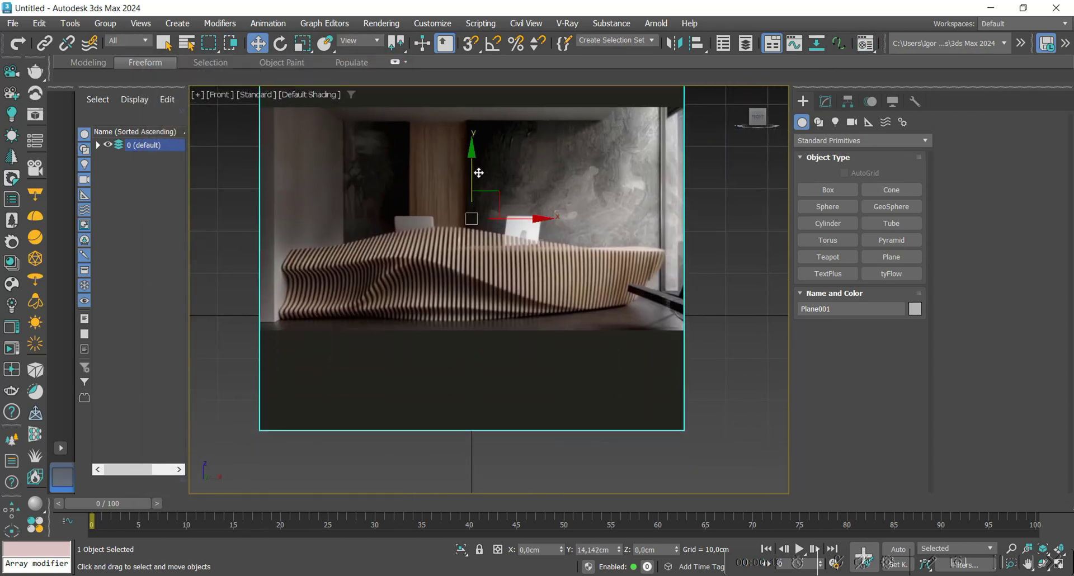
middle_click_drag(477, 173, 471, 205)
- Trace the desk's upper edge in the reference image from end to end with an open eight-vertex Line spline
left_click(818, 122)
left_click(814, 206)
key("z")
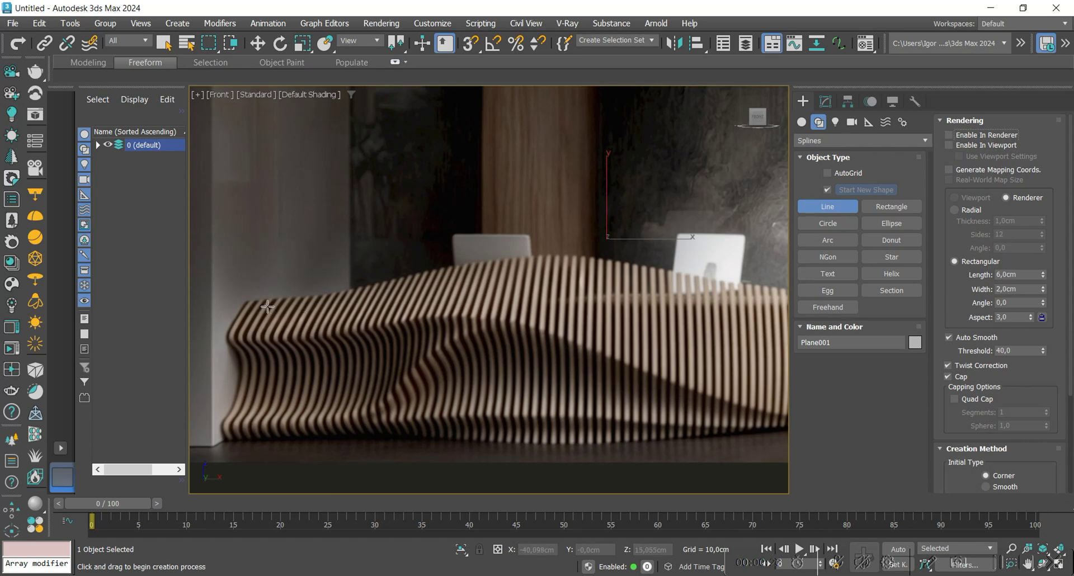
left_click(245, 301)
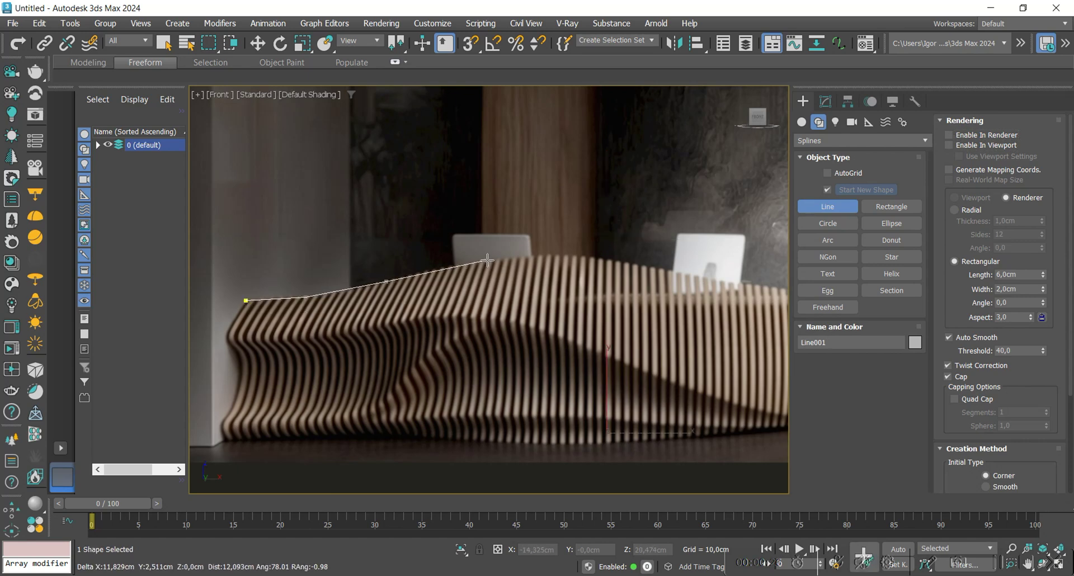
left_click(607, 258)
middle_click_drag(608, 258, 414, 266)
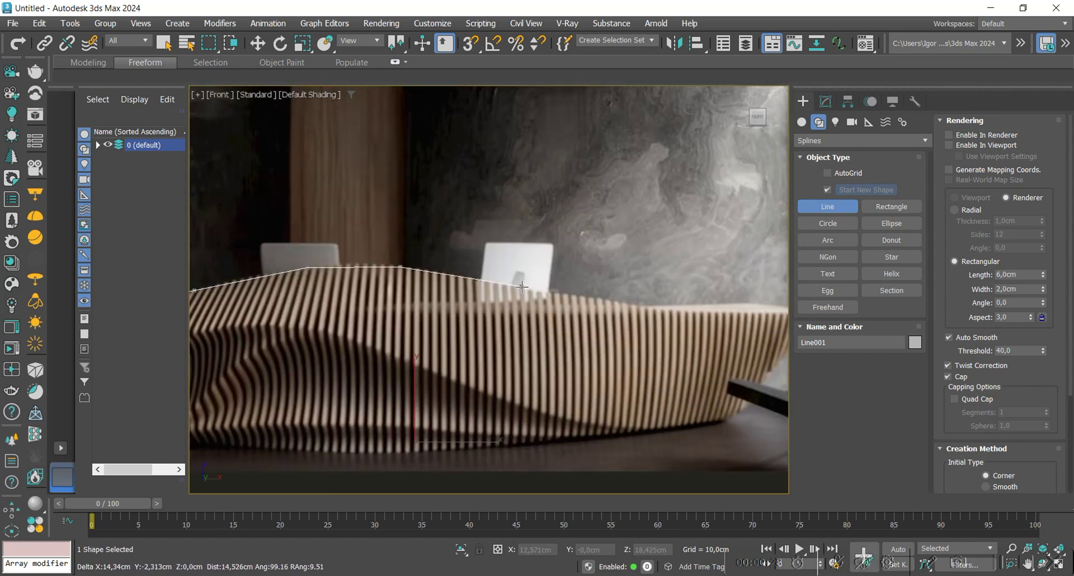
left_click(669, 312)
middle_click_drag(668, 311, 545, 323)
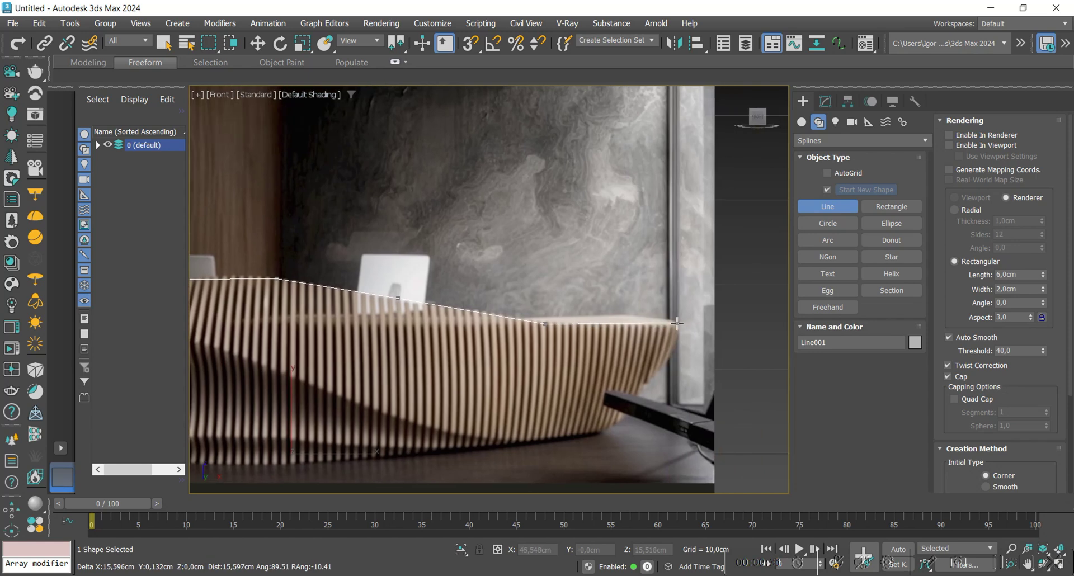
right_click(676, 325)
scroll(678, 326, "down", 2)
middle_click_drag(683, 326, 724, 326)
- Duplicate the traced spline within the same shape about 4.7 cm below the original
key("3")
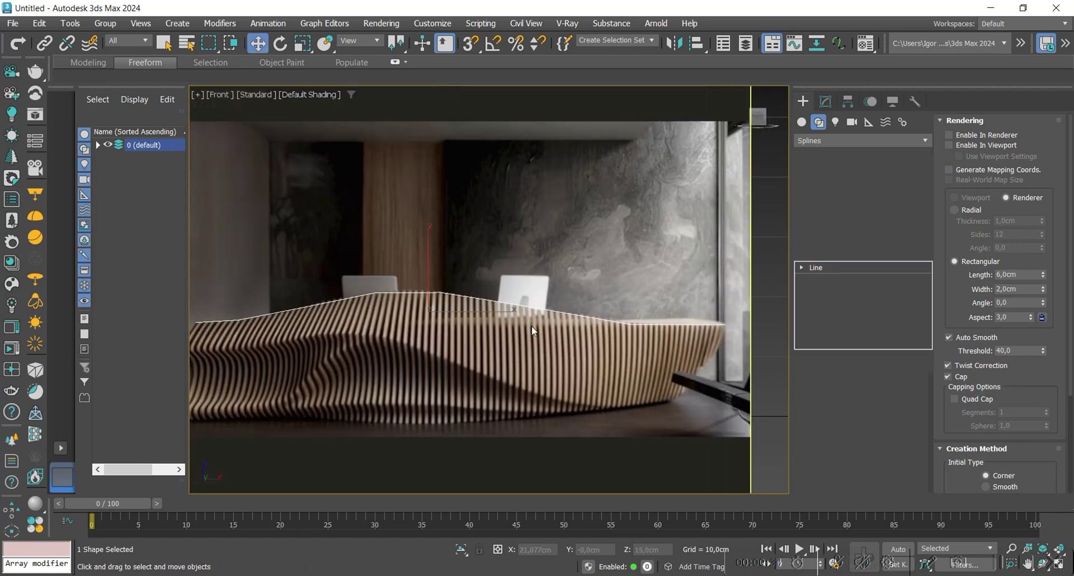
middle_click_drag(489, 315, 521, 308)
left_click(372, 294)
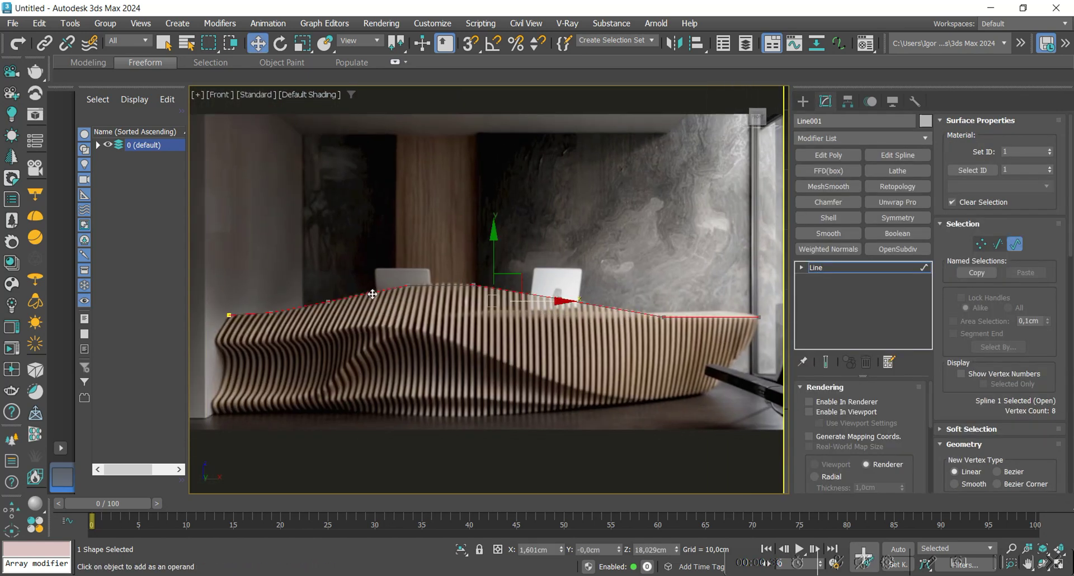
left_click_drag(491, 251, 492, 269, "shift")
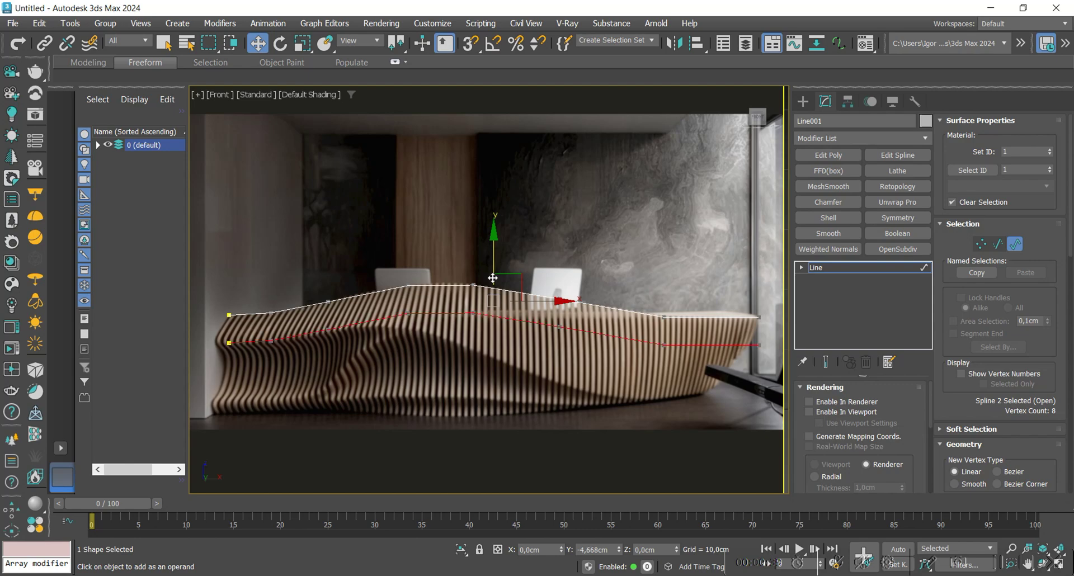
- Offset the copied spline about 4.3 cm forward and push the reference image plane back behind the splines
middle_click_drag(445, 337, 468, 321, "alt")
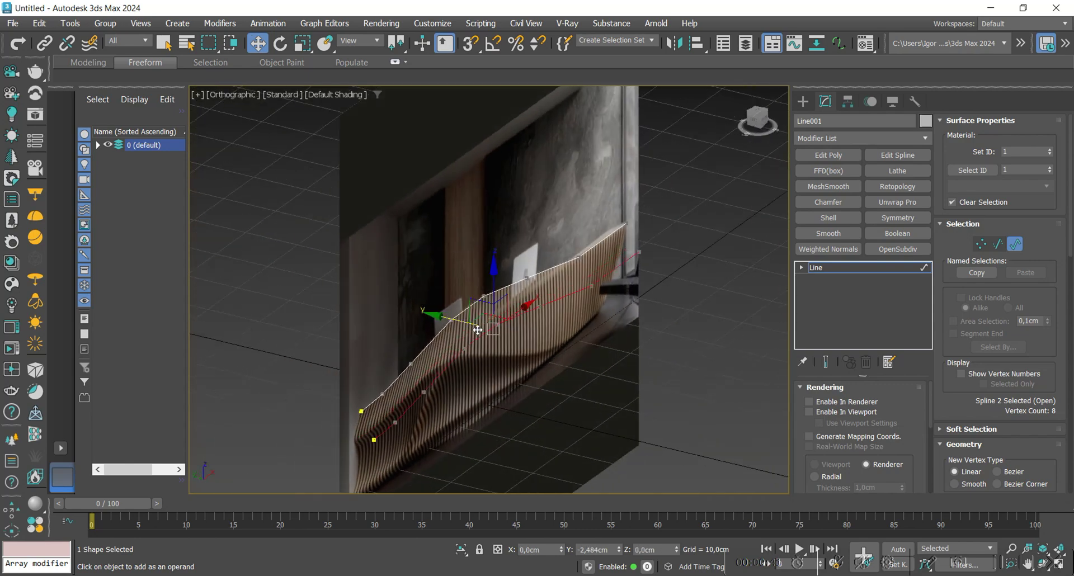
key("3")
left_click(433, 279)
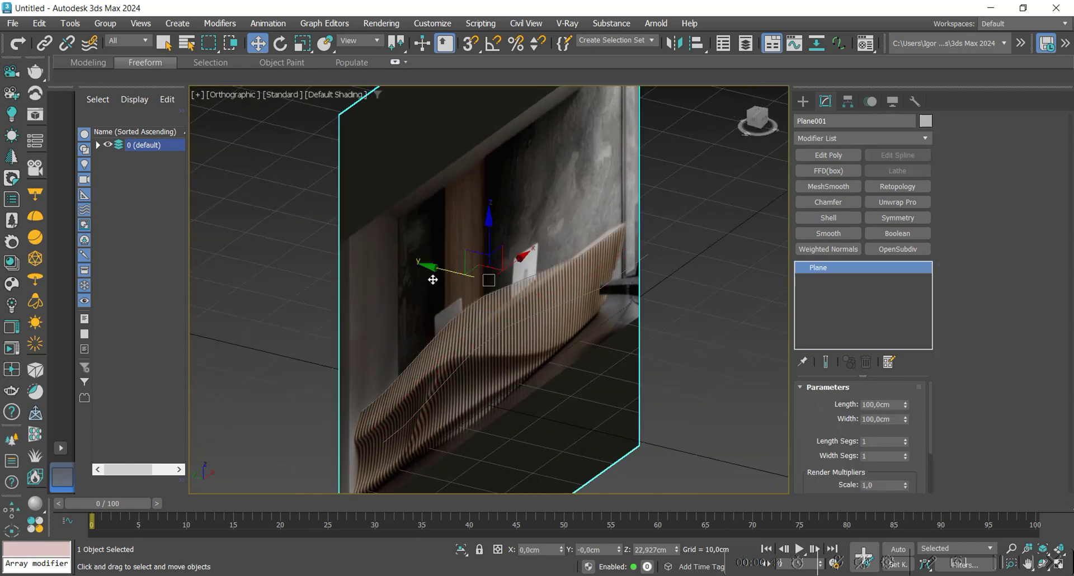
left_click_drag(433, 269, 376, 255)
- Lower the fourth and fifth vertices of the lower spline onto the desk's crease in the reference image
left_click(484, 346)
key("f")
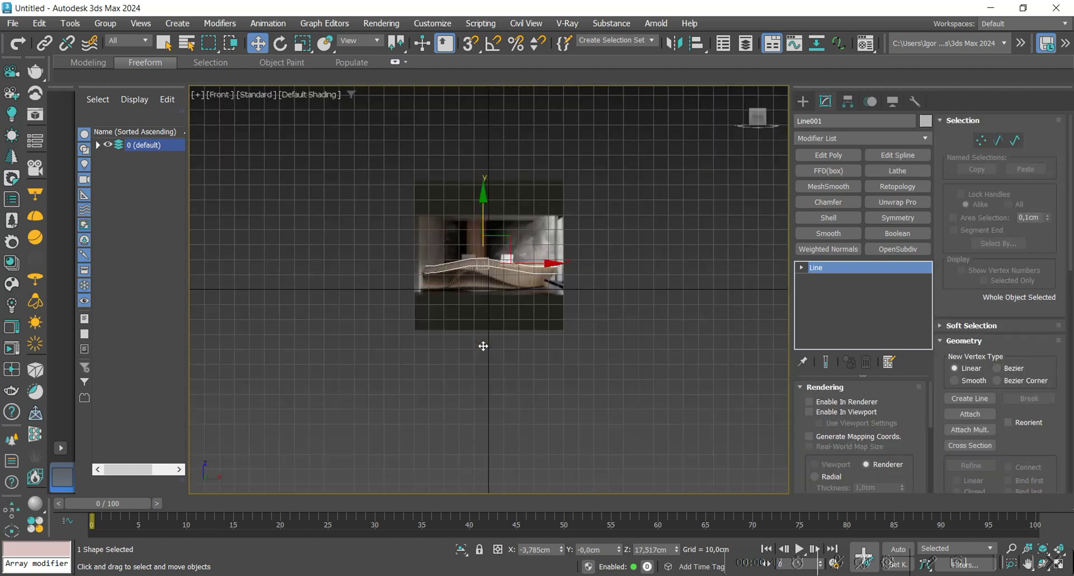
scroll(484, 348, "up", 6)
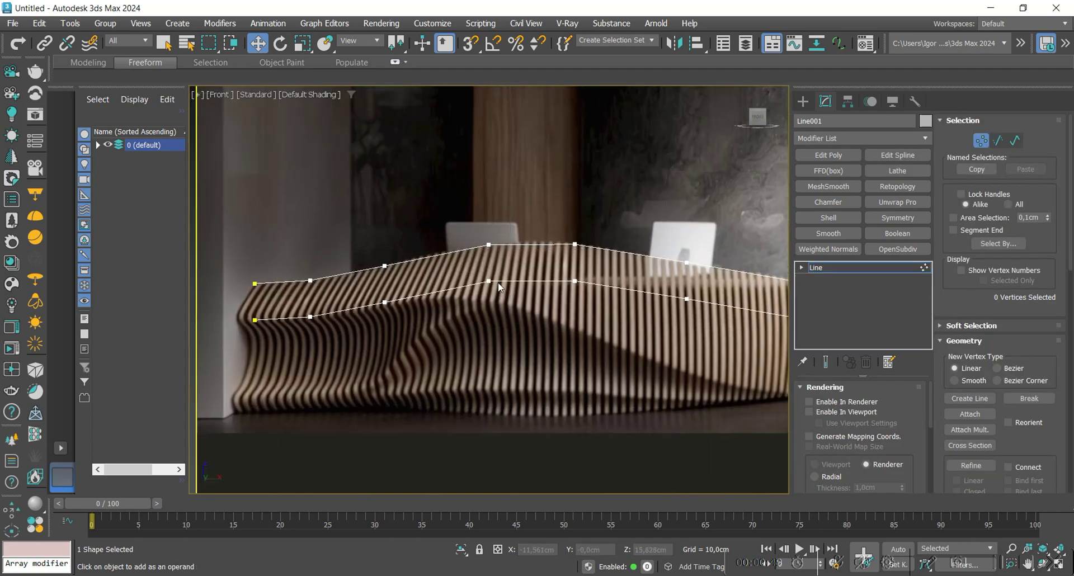
left_click(489, 280)
left_click_drag(492, 270, 492, 273)
left_click(573, 275)
left_click(576, 281)
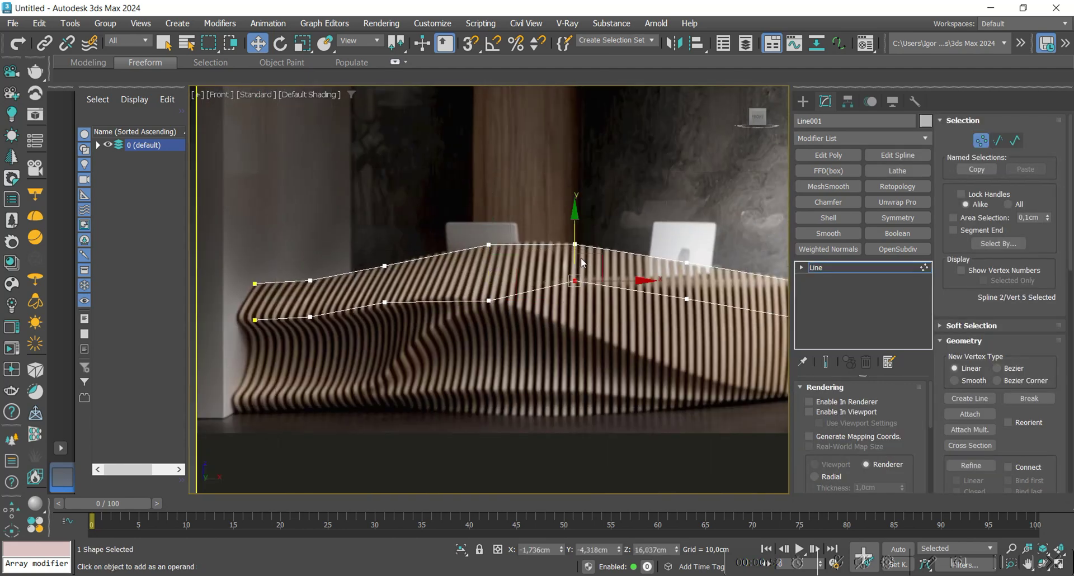
left_click(579, 264)
left_click(576, 281)
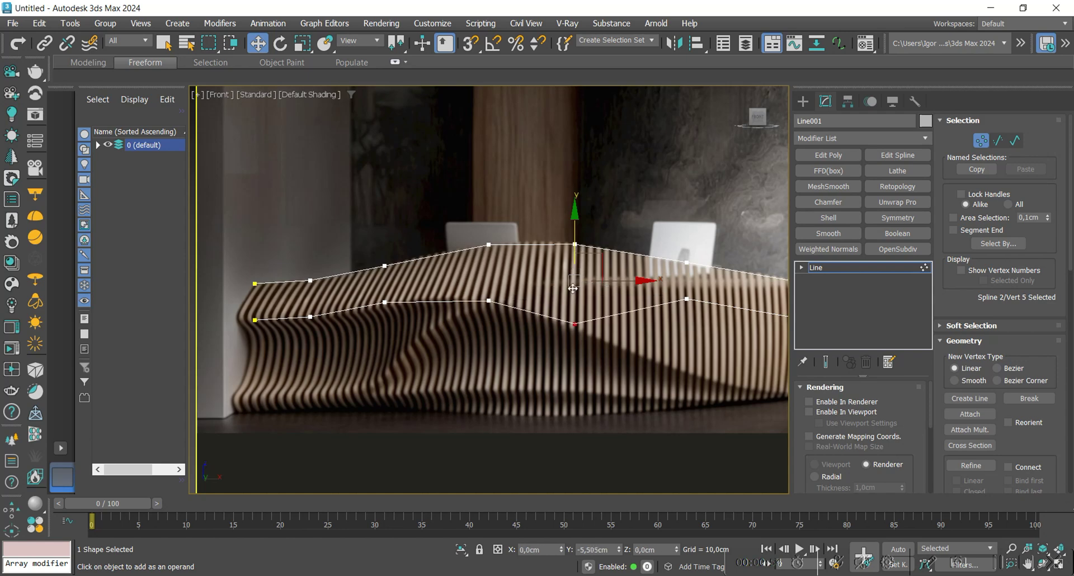
- Lower the sixth and seventh vertices of the lower spline to follow the crease down to the desk's base
middle_click_drag(642, 287, 519, 289)
left_click_drag(563, 286, 562, 334)
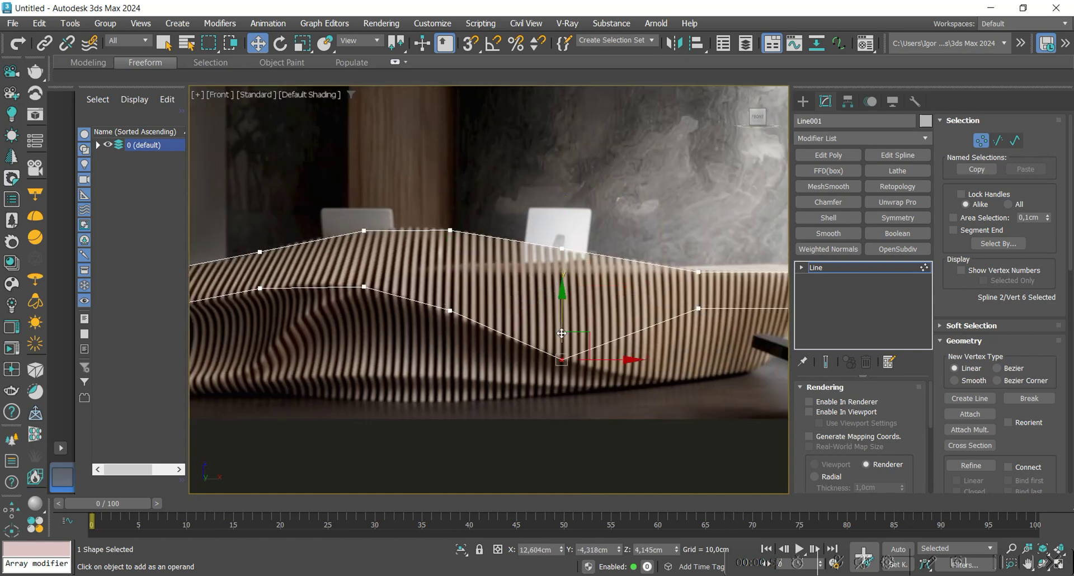
left_click(451, 311)
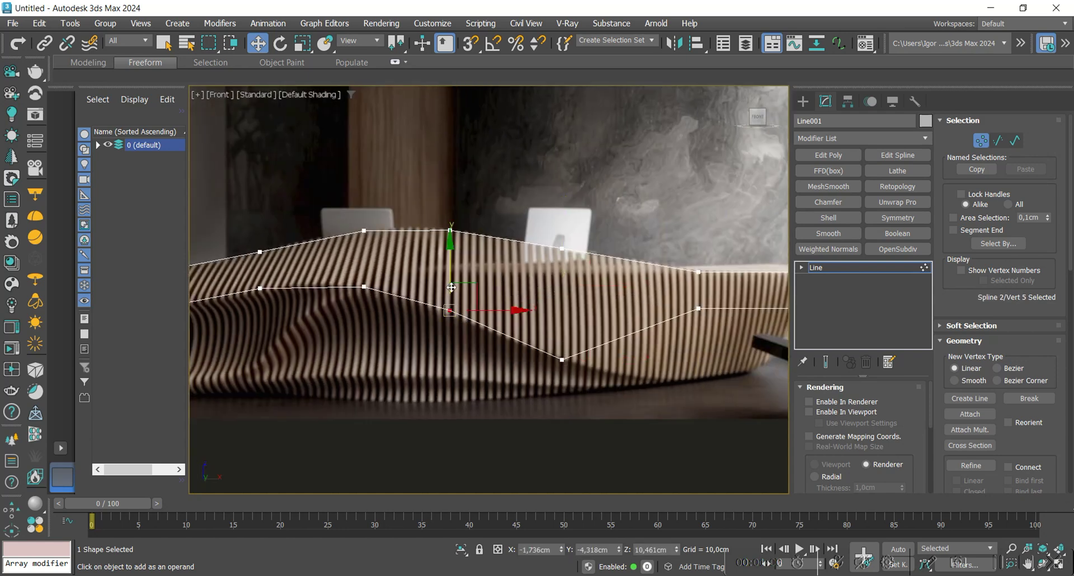
left_click_drag(452, 288, 452, 289)
middle_click_drag(660, 301, 494, 301)
left_click(532, 308)
left_click_drag(532, 277, 526, 323)
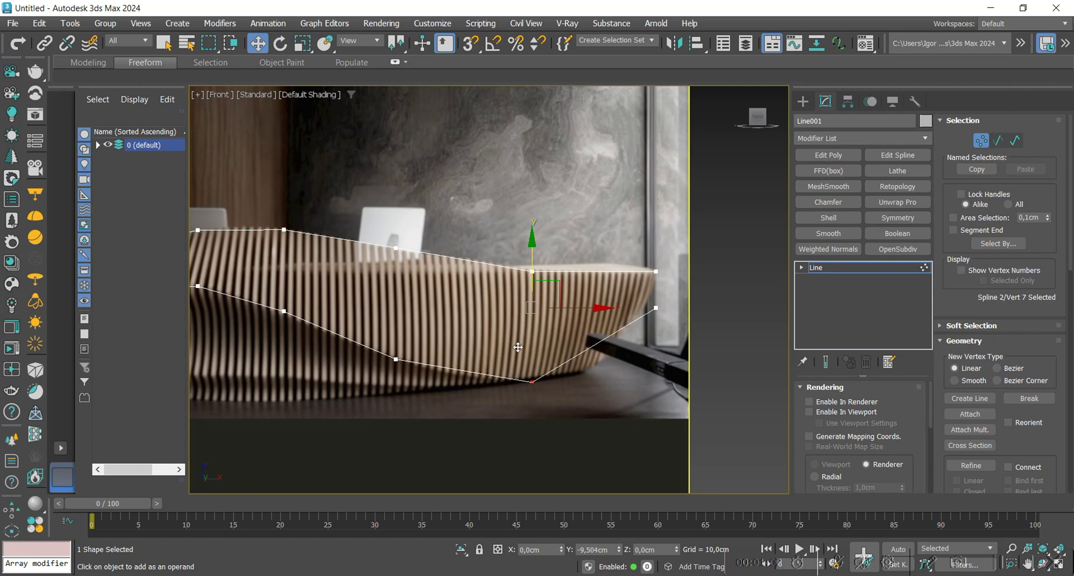
- Snap the lower spline's end vertex to the seventh vertex's height and shift it about 8.5 cm inward to the desk's base corner
left_click(656, 307)
key("s")
left_click_drag(656, 307, 564, 387)
key("s")
scroll(615, 372, "down", 4)
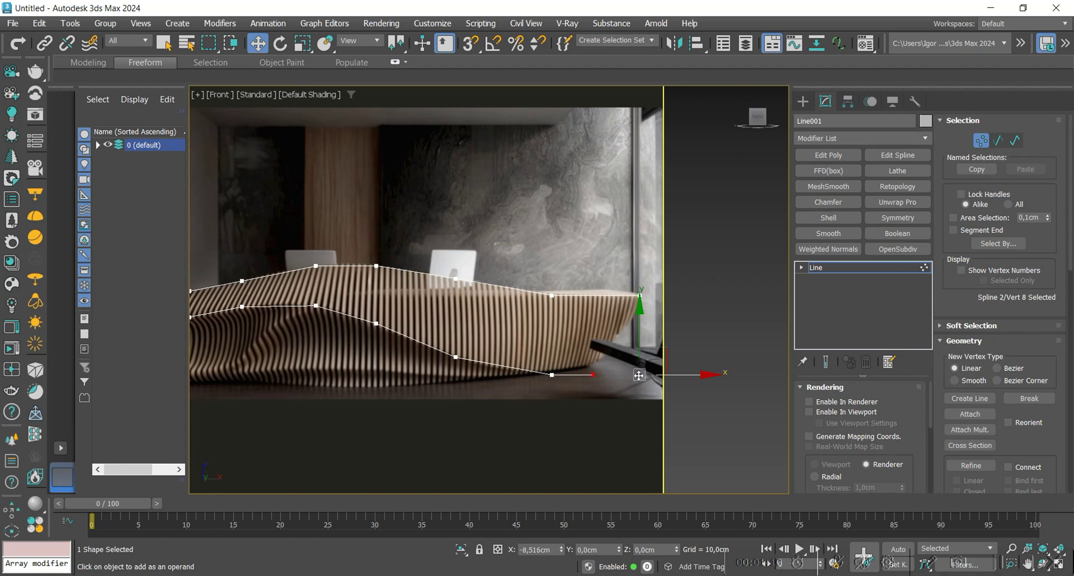
mouse_move(524, 352)
middle_mouse_down()
mouse_move(568, 351)
mouse_move(513, 334)
mouse_move(530, 284)
mouse_move(491, 335)
mouse_move(518, 342)
middle_mouse_up()
key("1")
- Curve the starting ends of both splines backward by moving their first vertices along Y
key("1")
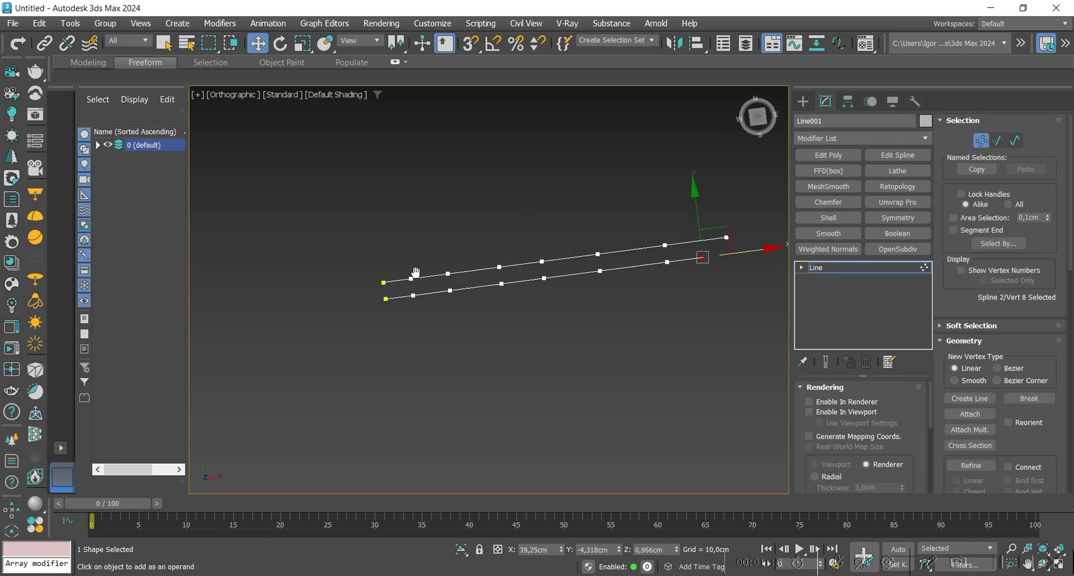
scroll(415, 272, "up", 4)
left_click_drag(310, 270, 358, 361)
left_click_drag(329, 275, 381, 233)
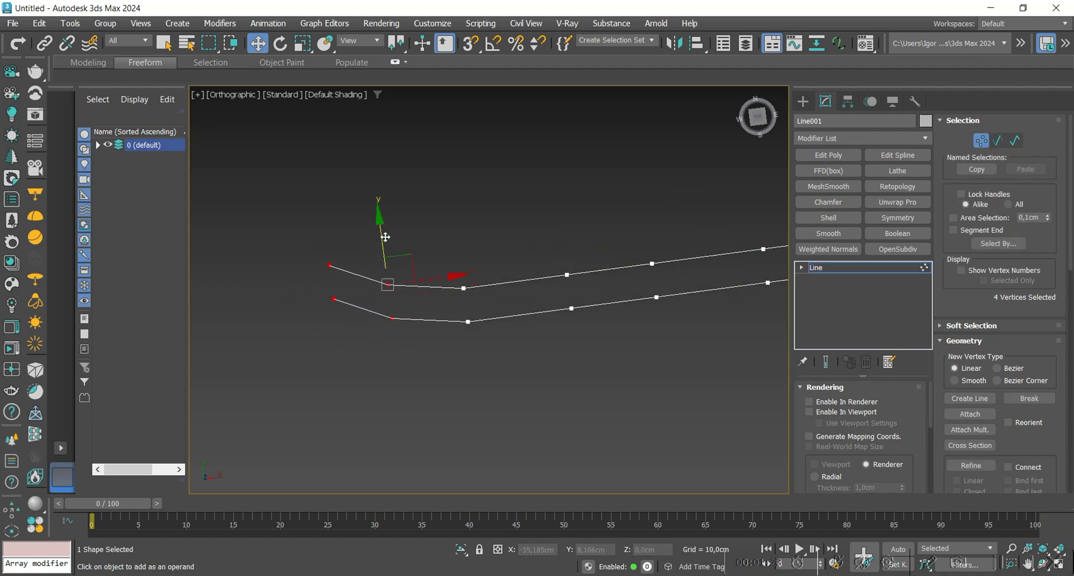
- Pull the upper spline's middle segment, between its fourth and fifth vertices, forward along Y
middle_click_drag(412, 260, 538, 353, "alt")
key("2")
left_click(508, 269)
left_click(545, 262)
key("ctrl+z")
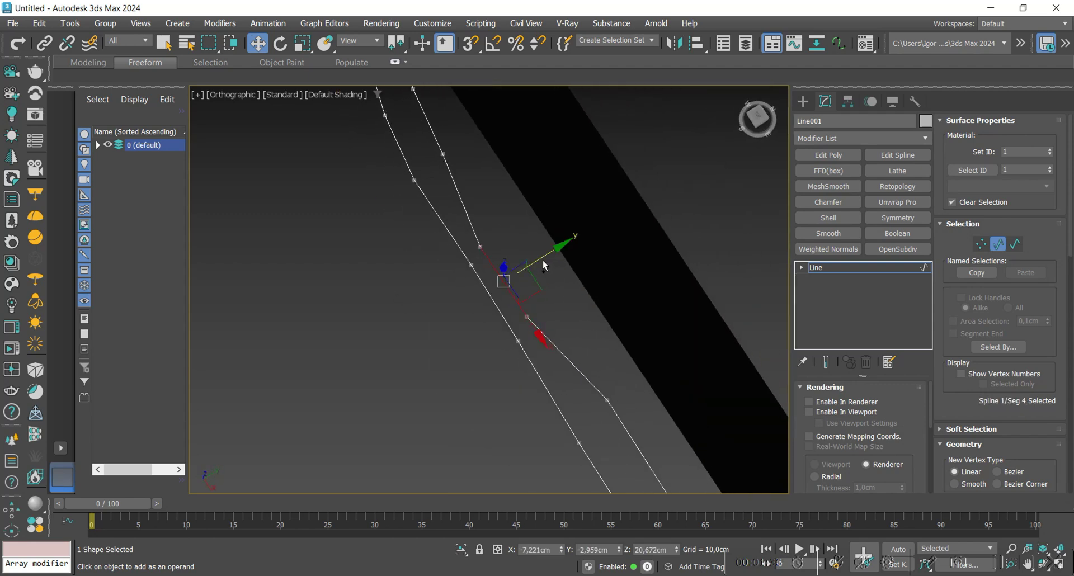
left_click_drag(542, 258, 532, 265)
- Move the third and sixth vertices of the upper spline forward along Y to round its curve
key("1")
left_click(443, 154)
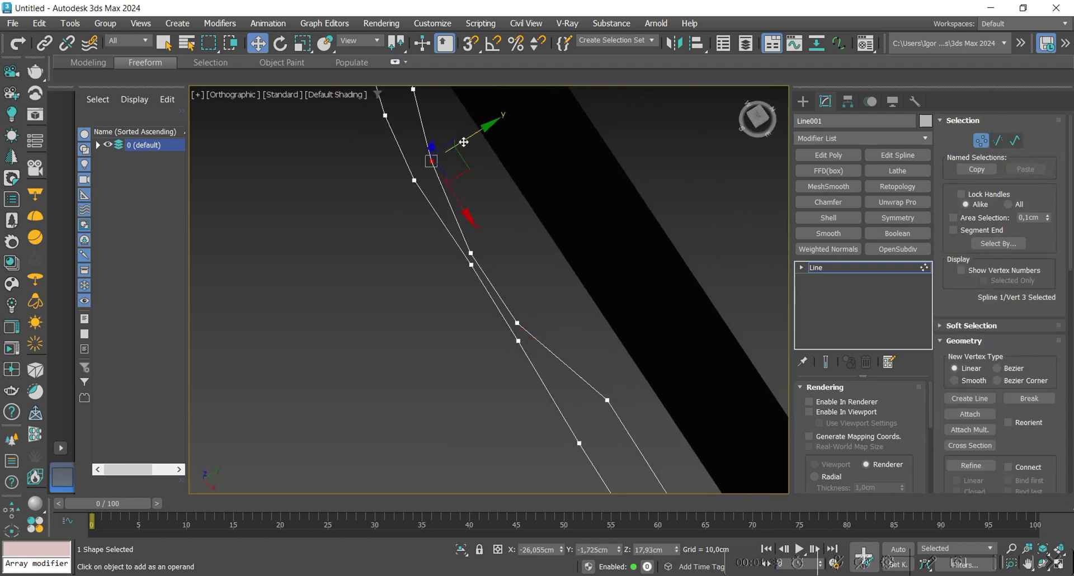
middle_click_drag(539, 283, 482, 304)
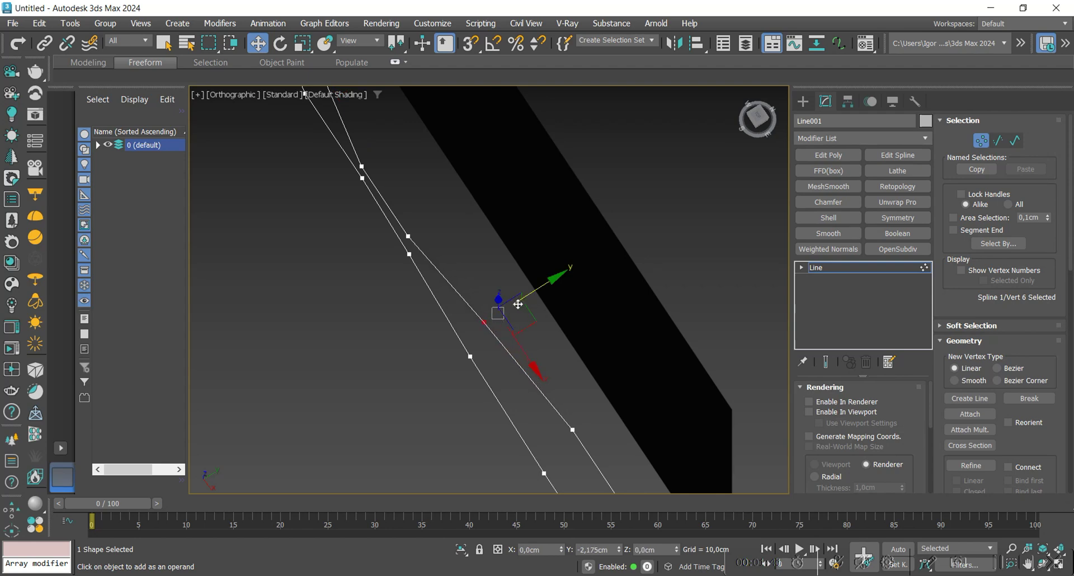
- Adjust the seventh and sixth vertices of the lower spline along Y so its end part bows outward
middle_click_drag(634, 447, 543, 310)
left_click(548, 396)
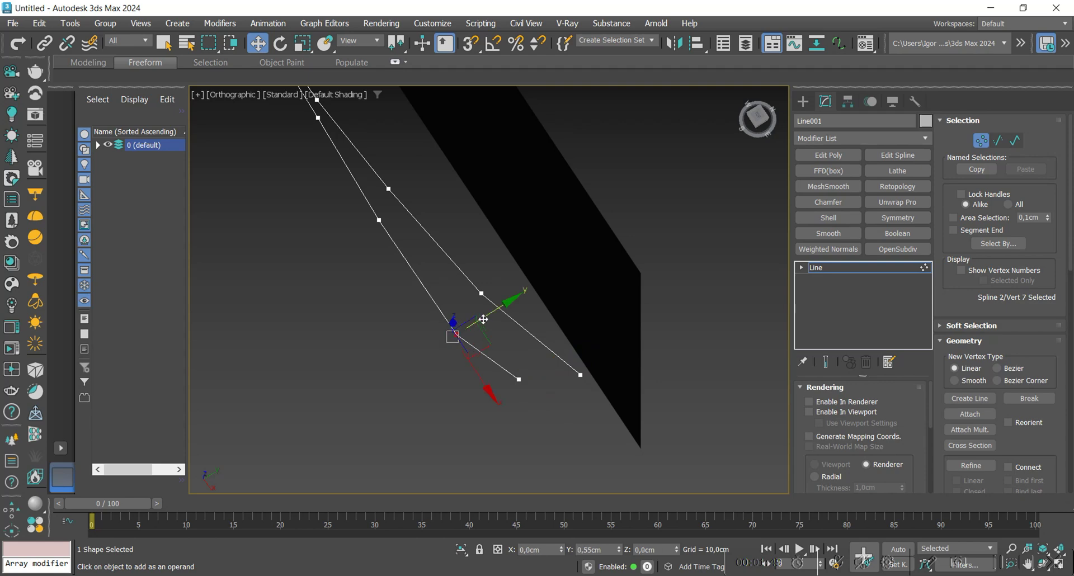
left_click_drag(484, 320, 484, 319)
left_click(462, 337)
middle_click_drag(394, 246, 511, 379)
left_click(455, 334)
key("t")
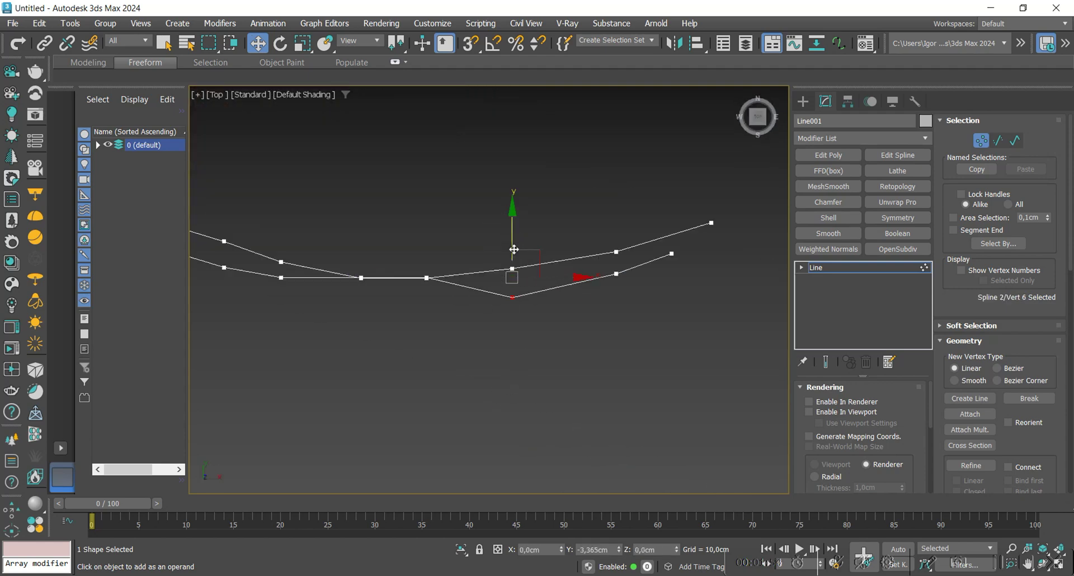
- Pull the lower spline's middle segment, between its fourth and fifth vertices, forward along Y
scroll(362, 276, "up", 4)
key("2")
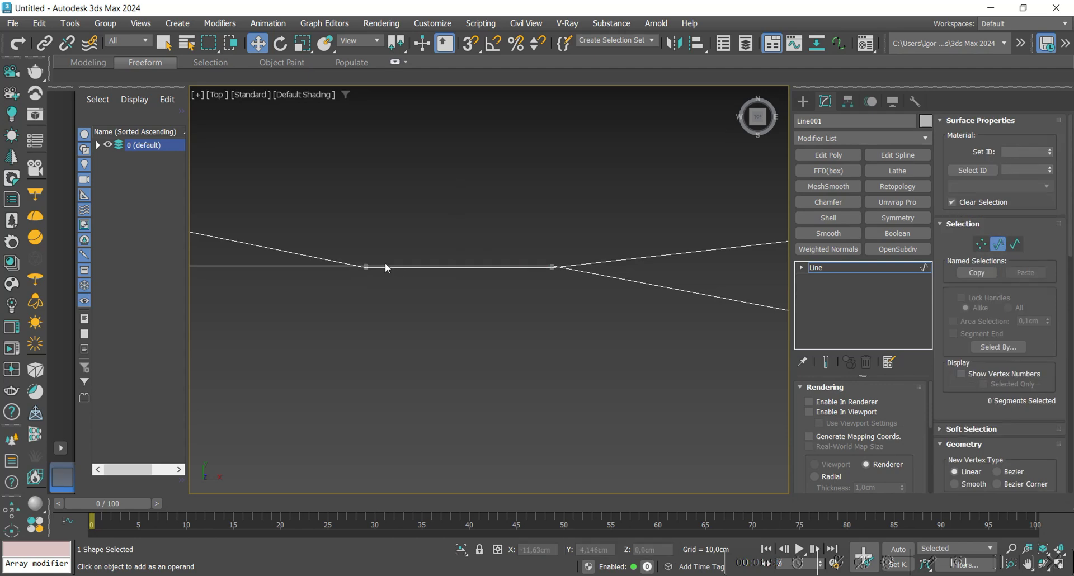
left_click(381, 278)
scroll(416, 286, "down", 4)
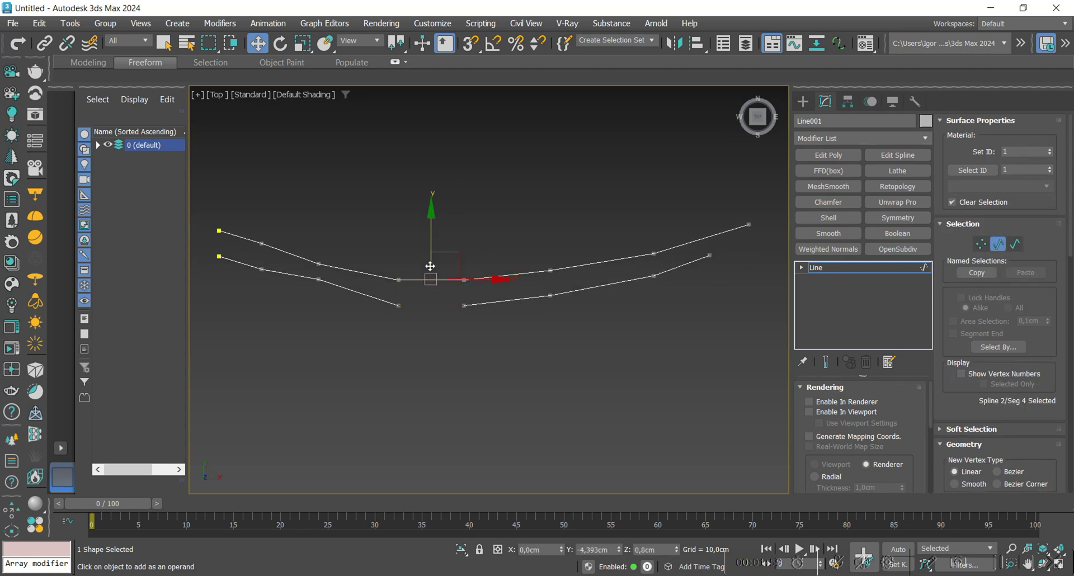
- Shift the third vertex of the lower spline forward and fine-tune the upper spline's third vertex along Y for smooth curves
key("1")
left_click(319, 263)
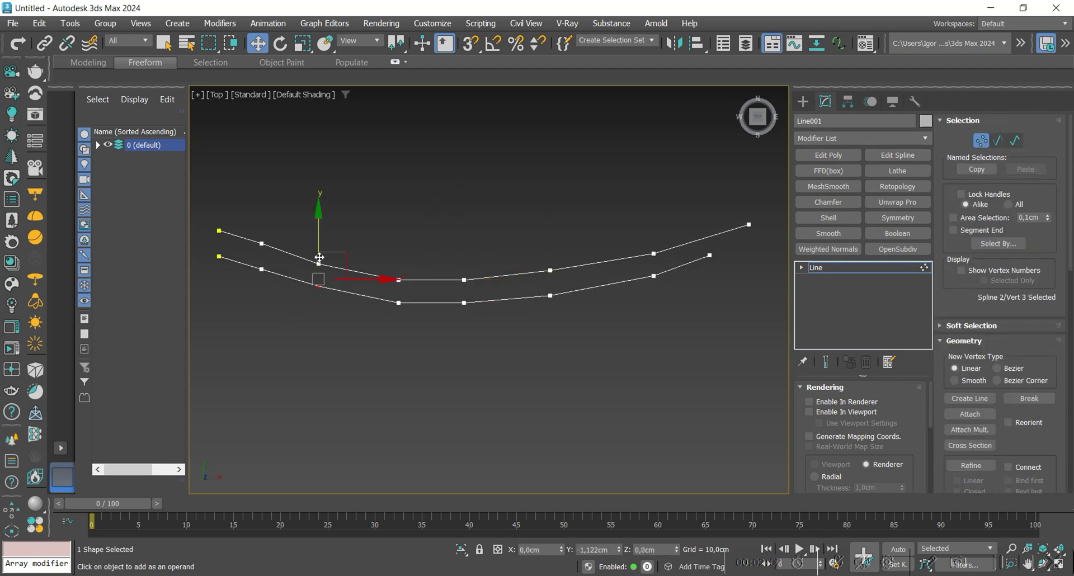
left_click(319, 264)
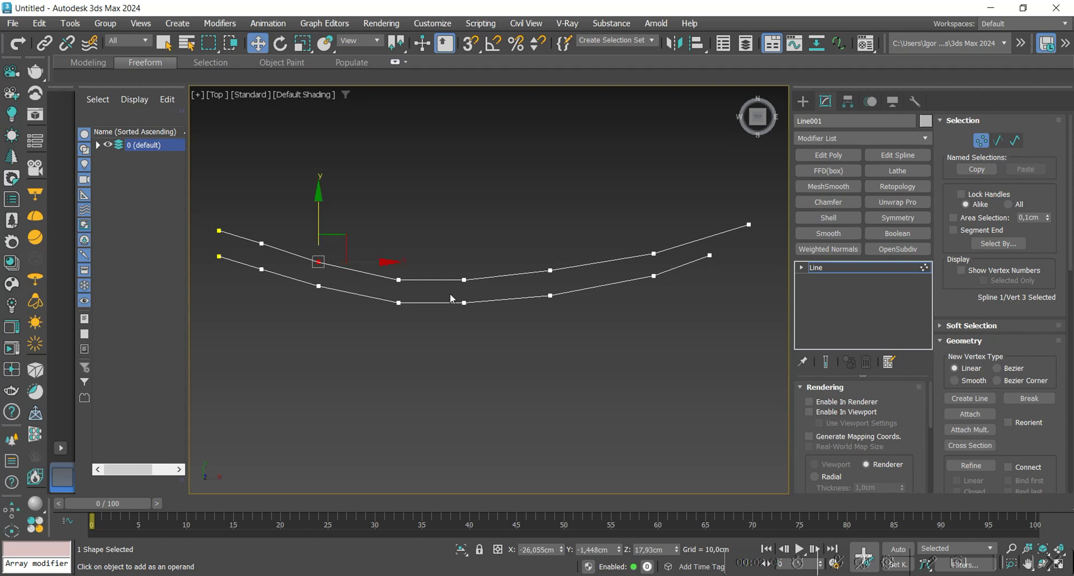
- Duplicate the whole lower spline slightly below itself as a third spline within the same line object
middle_click_drag(452, 299, 491, 239, "alt")
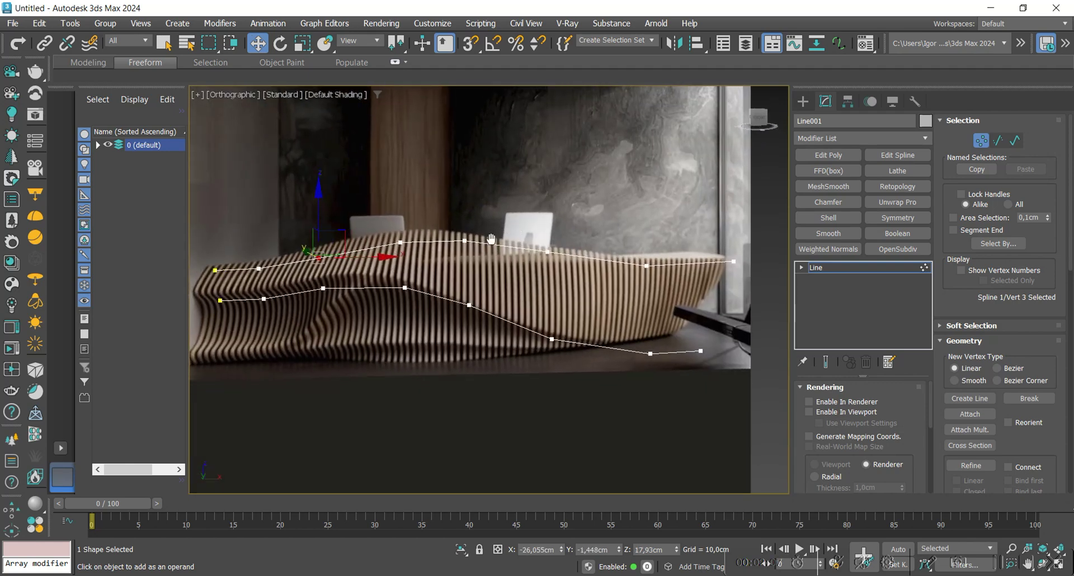
key("f")
key("3")
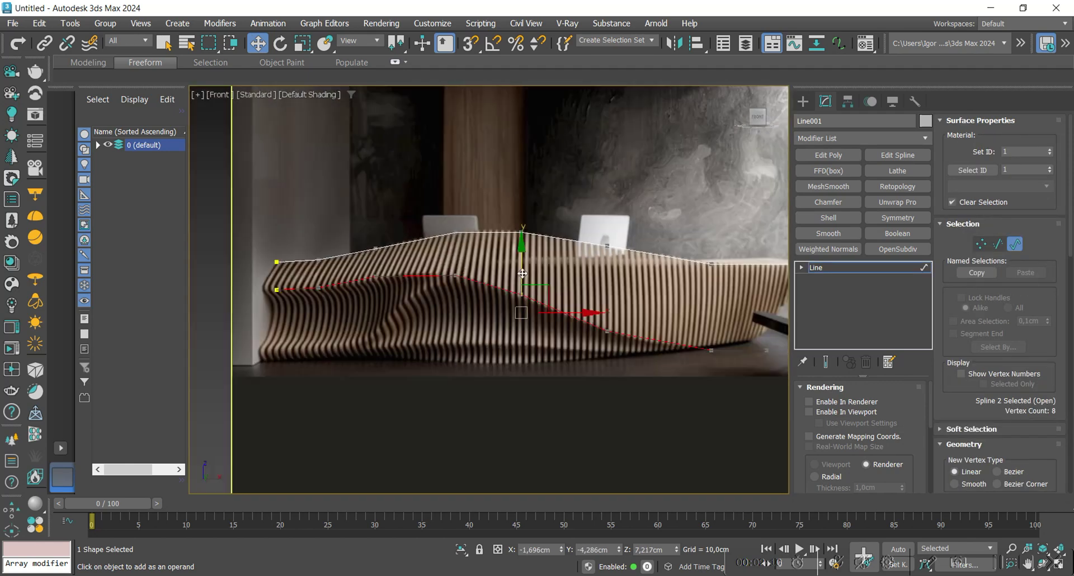
left_click_drag(521, 270, 522, 272, "shift")
- Lower the third spline's third vertex to about Z 4.3 cm and its first two vertices to about Z 1.1 cm
key("1")
scroll(515, 285, "up", 5)
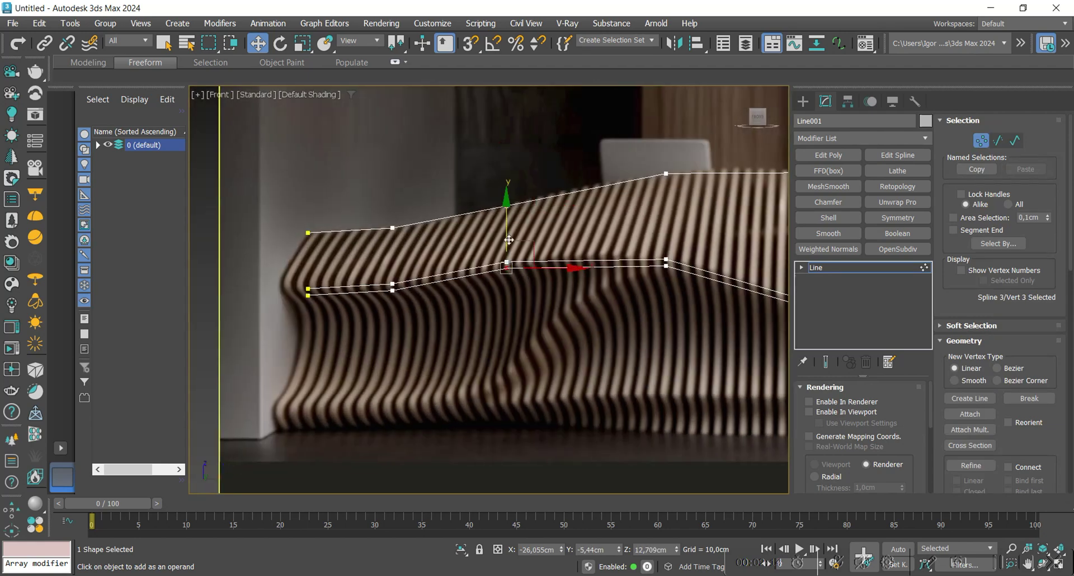
left_click_drag(508, 241, 509, 344)
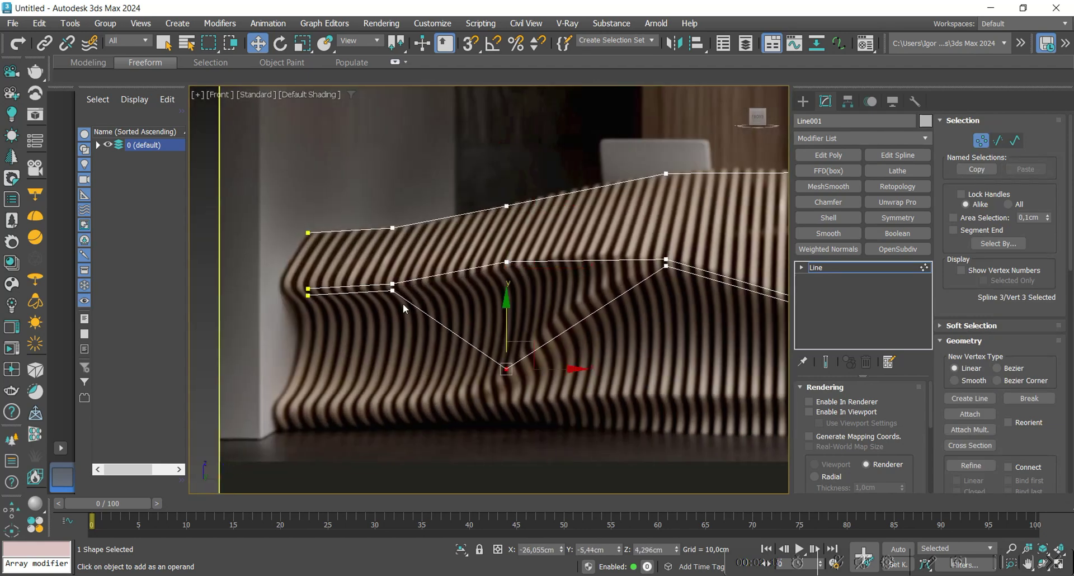
left_click_drag(393, 267, 403, 323)
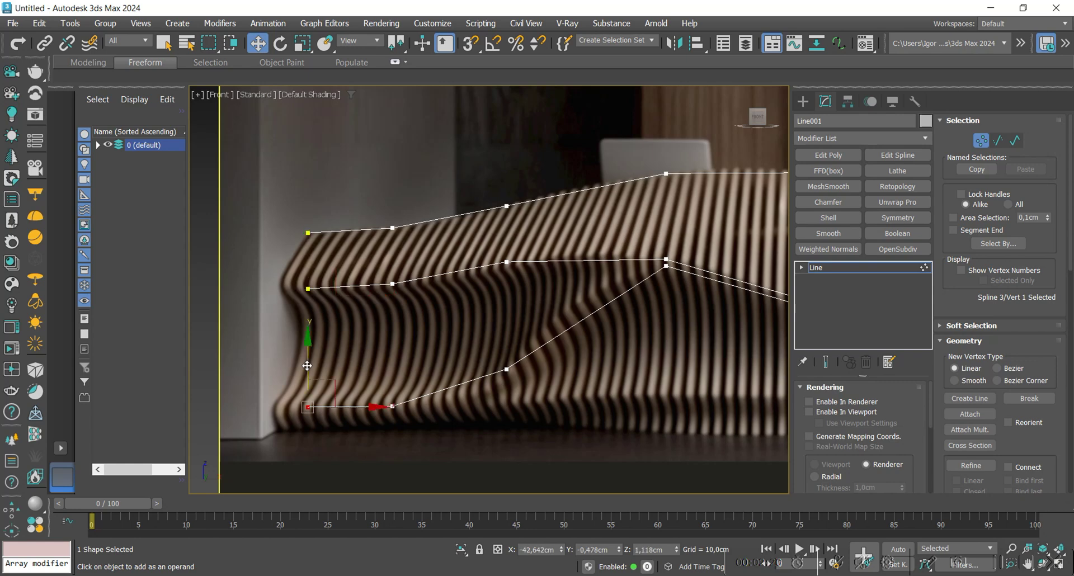
- Push the third spline's end segment backward along Y to about 1.16 cm
scroll(565, 365, "down", 2)
mouse_move(566, 364)
middle_mouse_down()
mouse_move(396, 363)
mouse_move(408, 350)
mouse_move(391, 349)
middle_mouse_up()
mouse_move(719, 375)
middle_mouse_down()
mouse_move(467, 352)
mouse_move(483, 372)
mouse_move(629, 374)
mouse_move(571, 374)
middle_mouse_up()
scroll(584, 375, "up", 2)
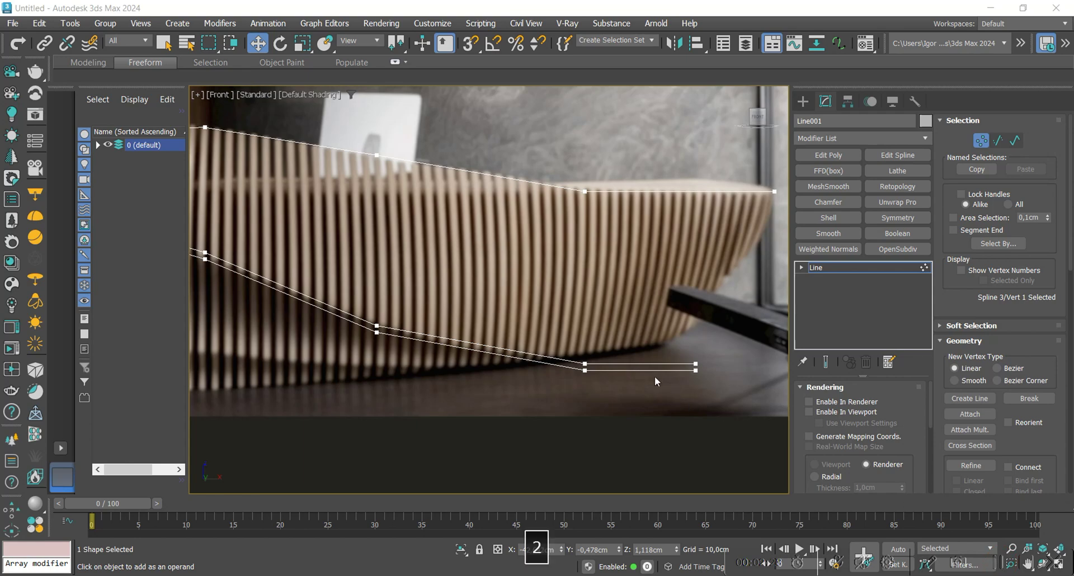
key("2")
left_click(645, 371)
middle_click_drag(644, 374, 581, 414, "alt")
left_click_drag(686, 362, 721, 352)
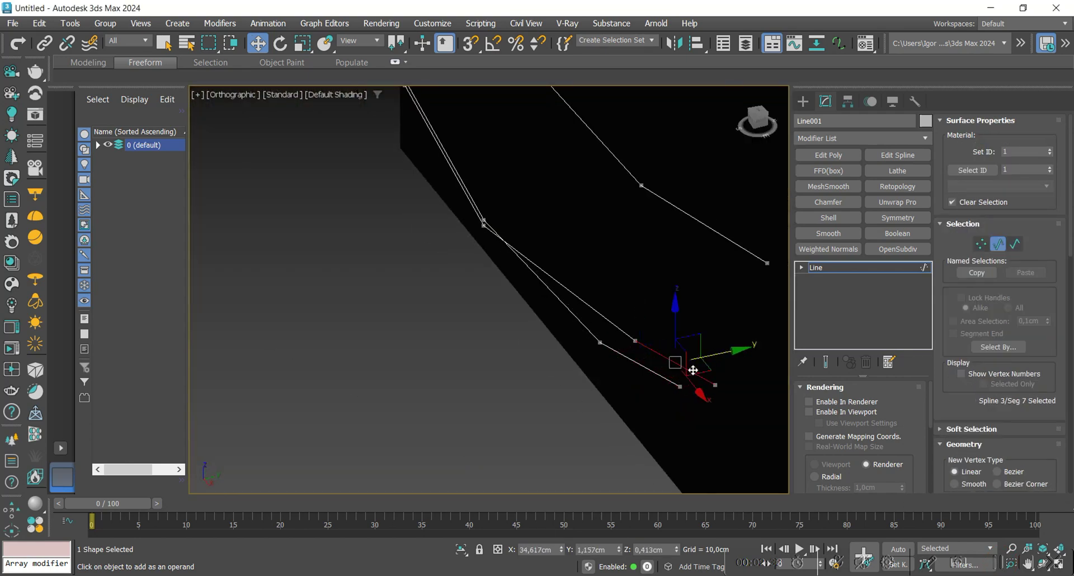
- Snap the third spline's end segment vertically to the height of the second spline's end, at Z 0.966 cm
middle_click_drag(693, 370, 659, 370, "alt")
left_click_drag(677, 330, 615, 334)
key("s")
mouse_move(644, 367)
middle_mouse_down("alt")
mouse_move(689, 375)
mouse_move(714, 360)
mouse_move(647, 351)
middle_mouse_up("alt")
scroll(634, 367, "down", 3)
- Duplicate the third spline slightly below itself as a fourth spline
key("f")
key("z")
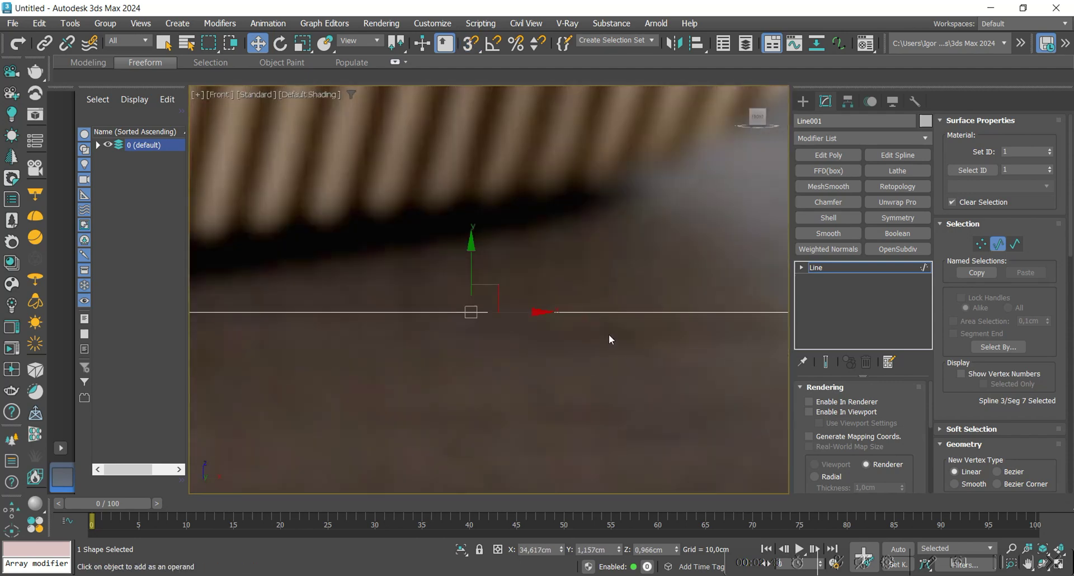
scroll(608, 334, "down", 7)
key("3")
middle_click_drag(426, 322, 543, 342)
middle_click_drag(463, 329, 516, 265)
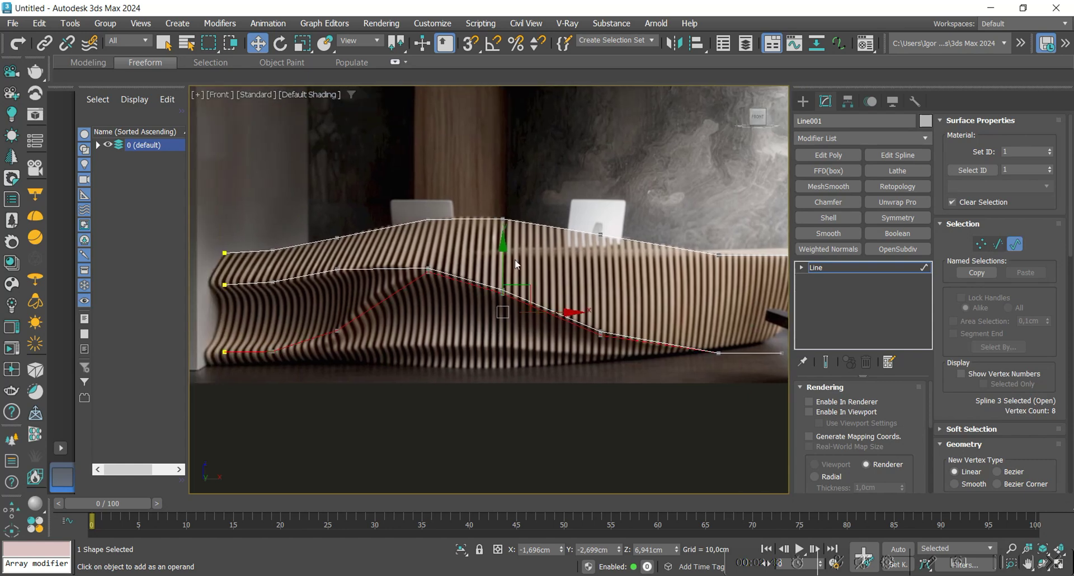
left_click_drag(504, 262, 503, 266, "shift")
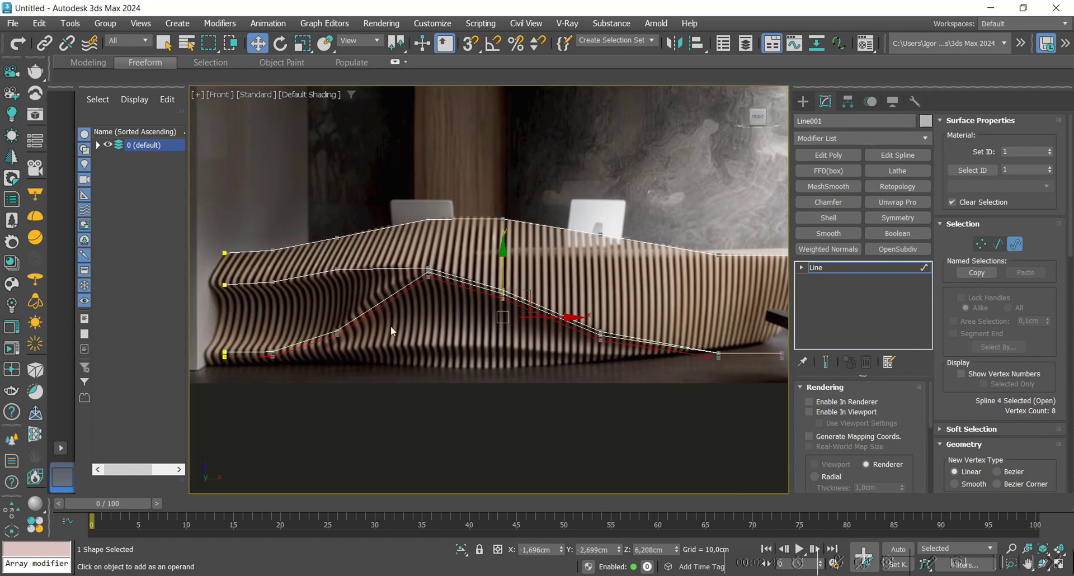
- Lower the third to sixth vertices of the fourth spline onto the desk's lower bulge, with the third at about Z 1.3 cm and the fourth at 2.3 cm
scroll(338, 333, "up", 4)
key("1")
left_click(336, 323)
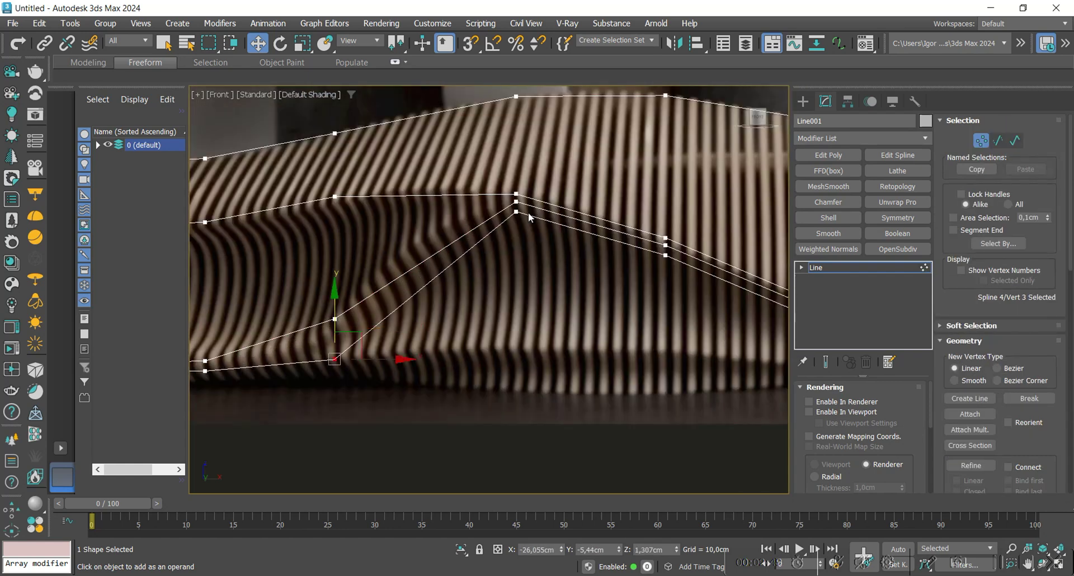
left_click_drag(515, 211, 520, 322)
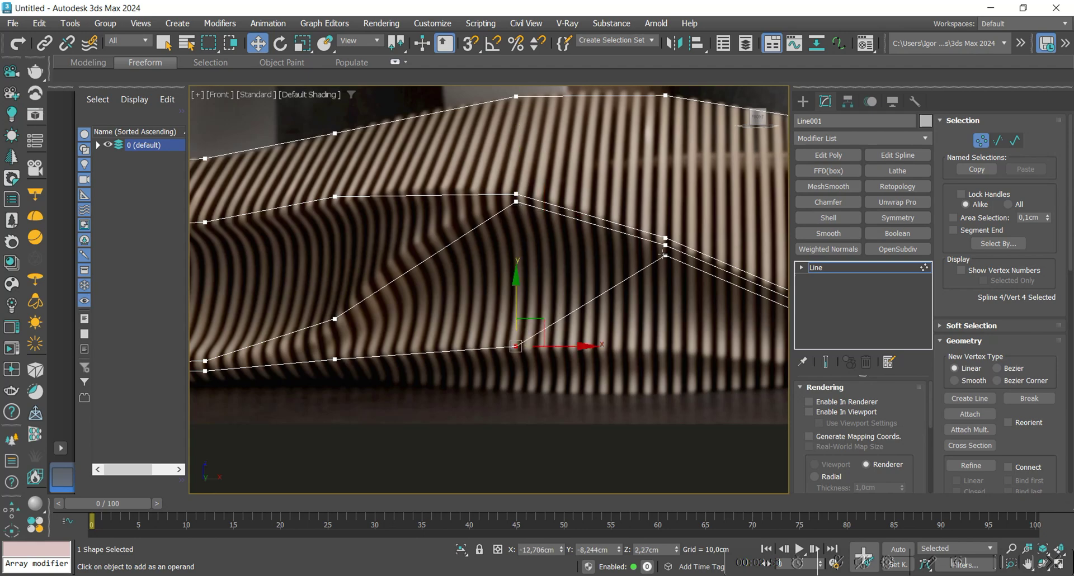
left_click_drag(666, 225, 673, 319)
middle_click_drag(727, 337, 428, 315)
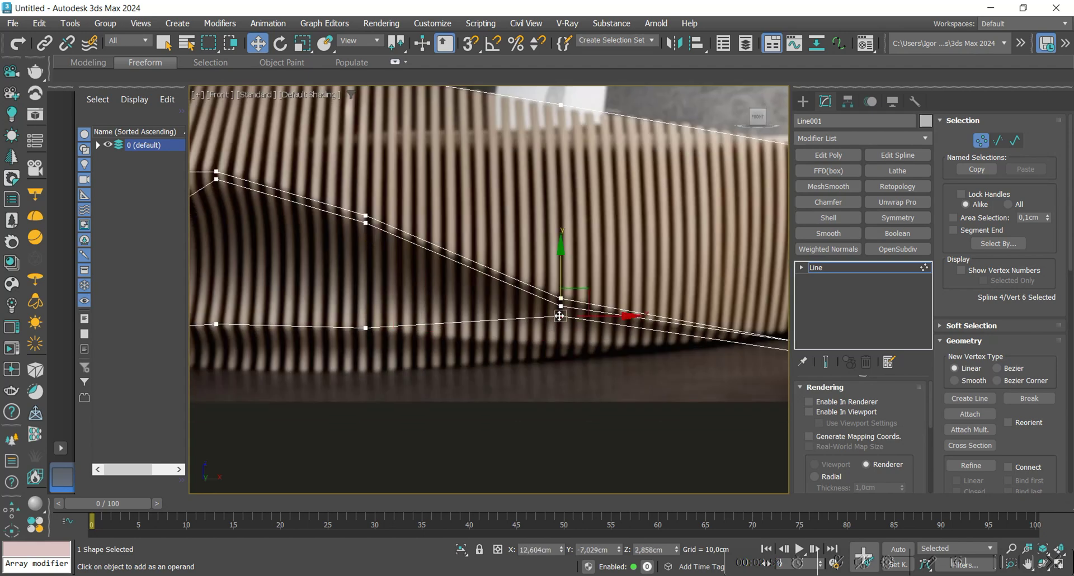
left_click_drag(560, 281, 561, 308)
- Duplicate the fourth spline downward to the desk's floor line as a fifth spline
middle_click_drag(730, 321, 649, 325)
scroll(580, 330, "down", 2)
key("3")
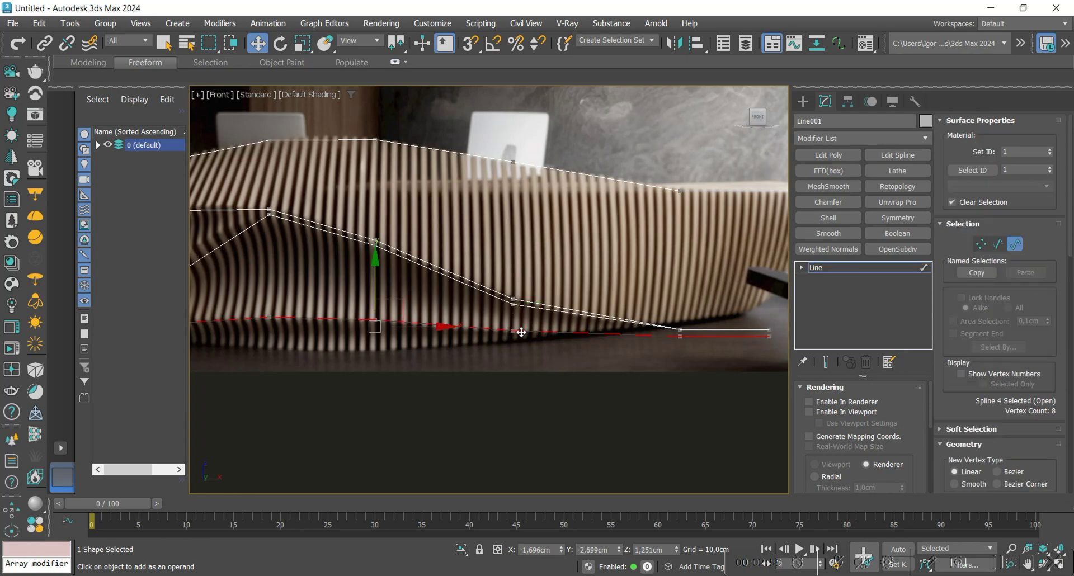
middle_click_drag(380, 330, 511, 329)
key("f")
scroll(503, 325, "up", 4)
middle_click_drag(485, 279, 511, 296)
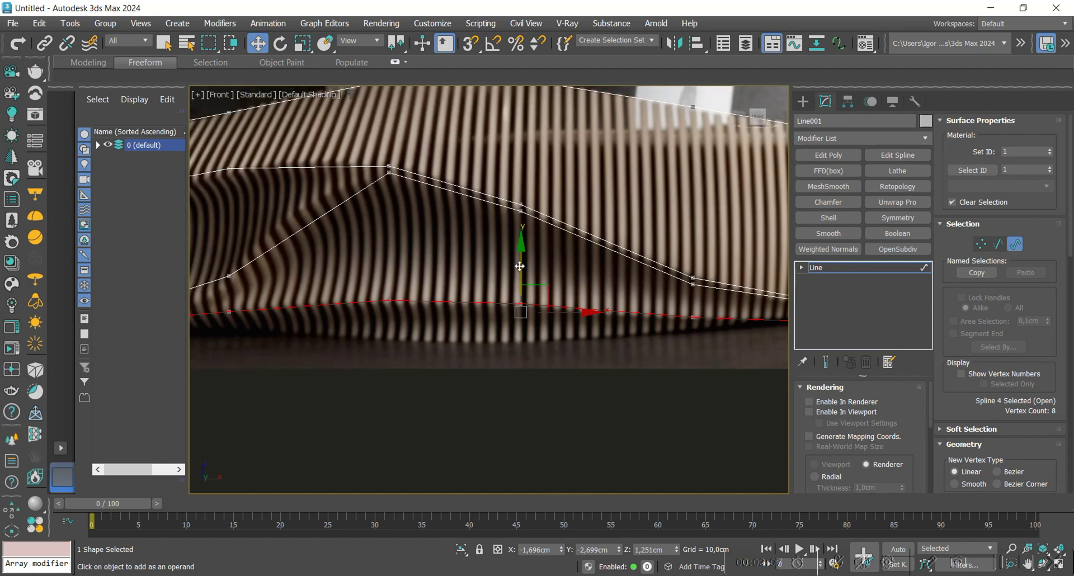
left_click_drag(521, 268, 522, 297, "shift")
- Push the fourth spline's end segment back to about Y 3.16 cm and snap its height to Z 0.966 cm
middle_click_drag(739, 311, 383, 294)
key("2")
mouse_move(551, 314)
middle_mouse_down("alt")
mouse_move(572, 334)
mouse_move(503, 343)
mouse_move(664, 312)
middle_mouse_up("alt")
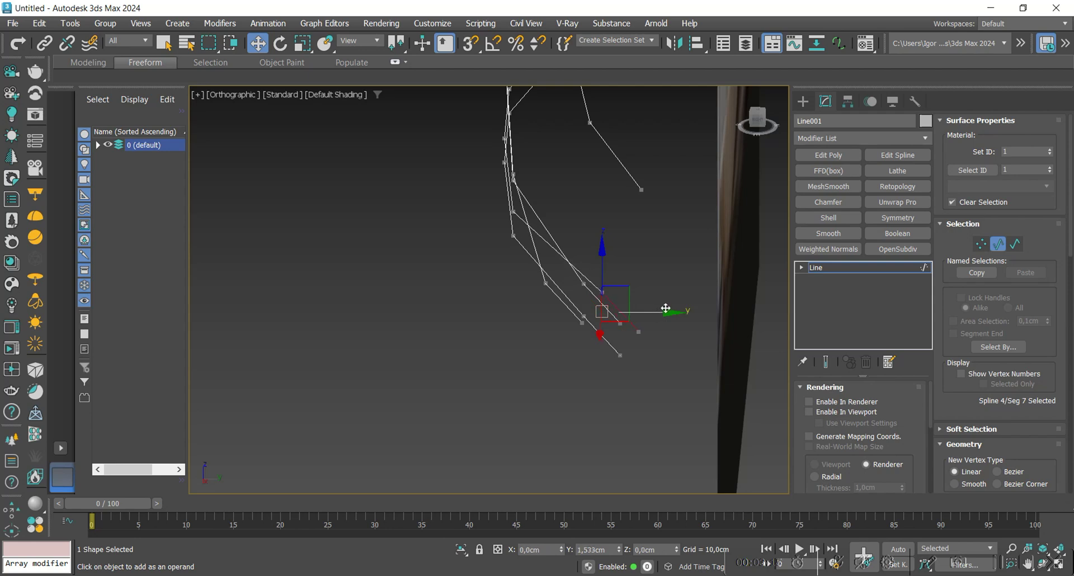
left_click_drag(671, 308, 695, 309)
left_click_drag(600, 273, 585, 285)
key("s")
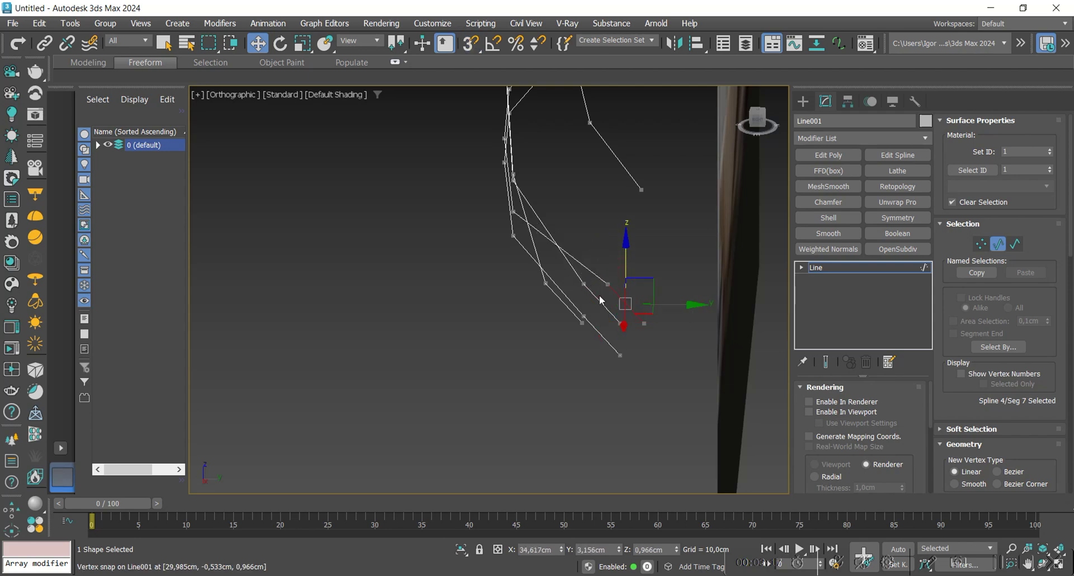
- Push the fifth spline's end segment back to about Y 5.84 cm, behind the fourth spline's end
middle_click_drag(598, 324, 636, 328, "alt")
left_click(608, 341)
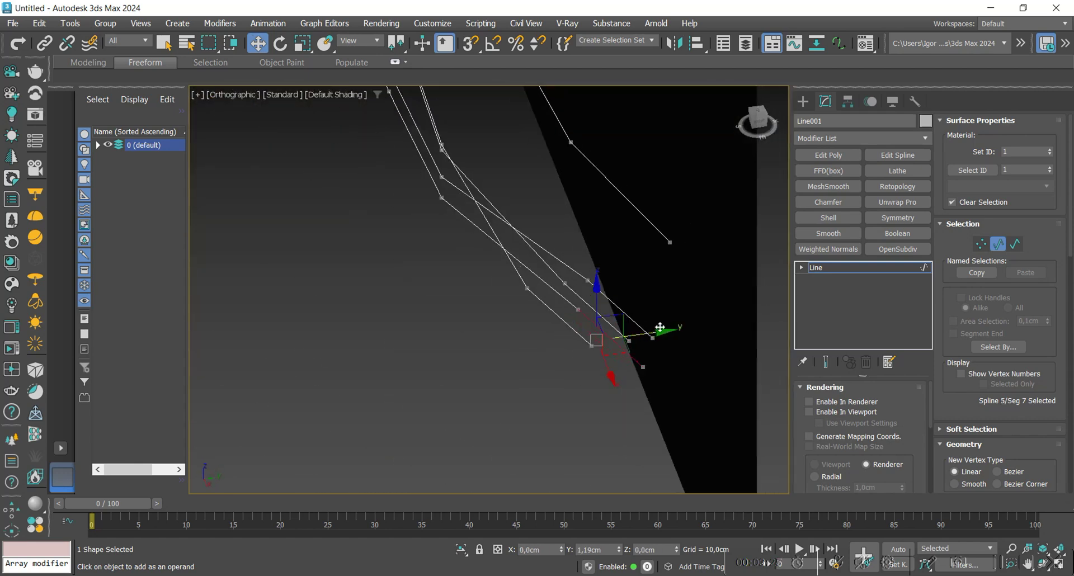
middle_click_drag(697, 314, 591, 320, "alt")
key("s")
key("s")
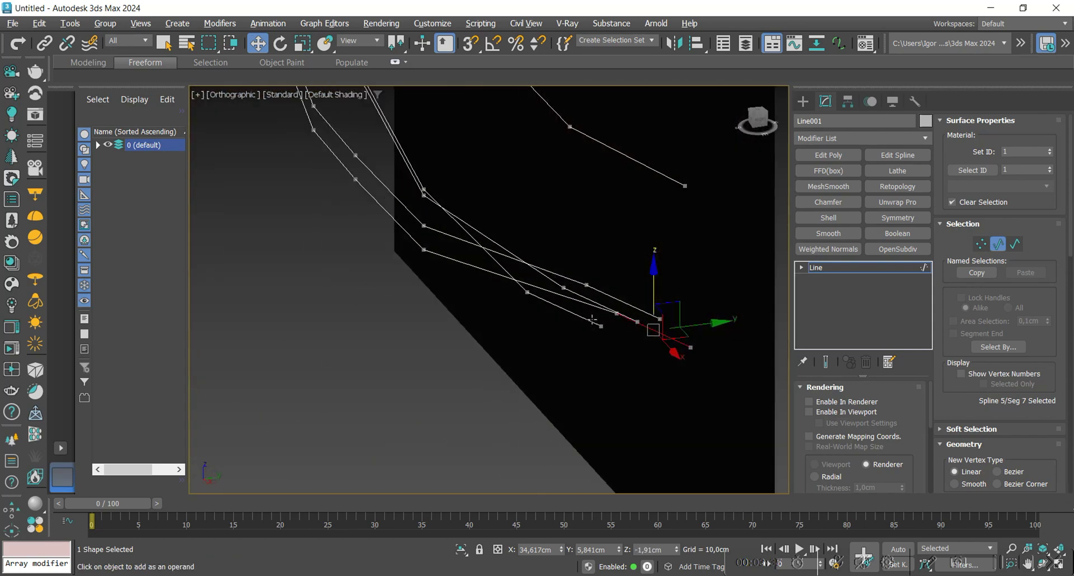
- Lower the end segments of the fourth and third splines to about Z -0.92 cm and -0.21 cm to space the ends
left_click(617, 299)
middle_click_drag(627, 260, 628, 283, "alt")
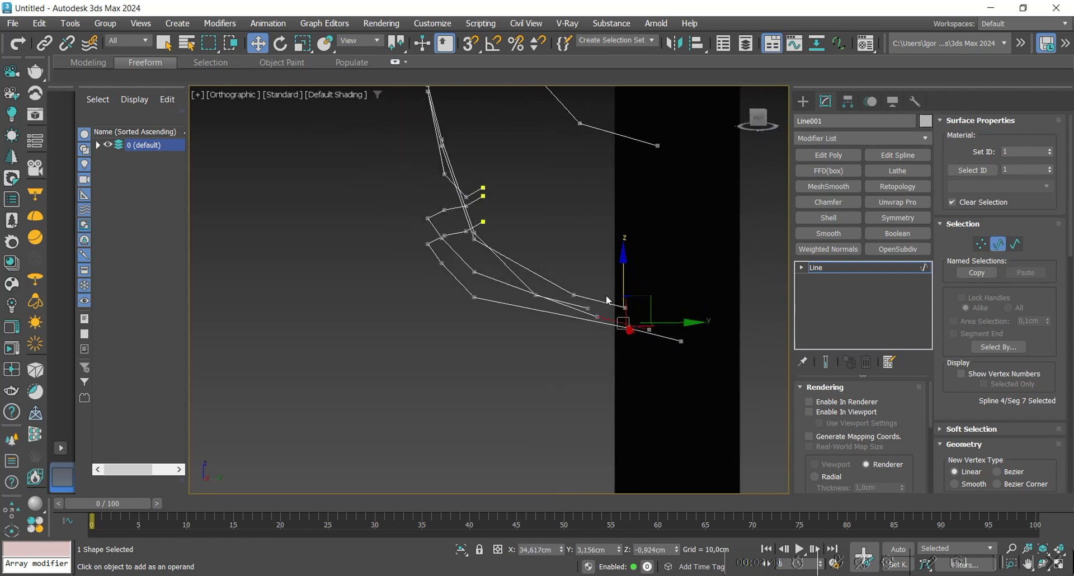
key("f")
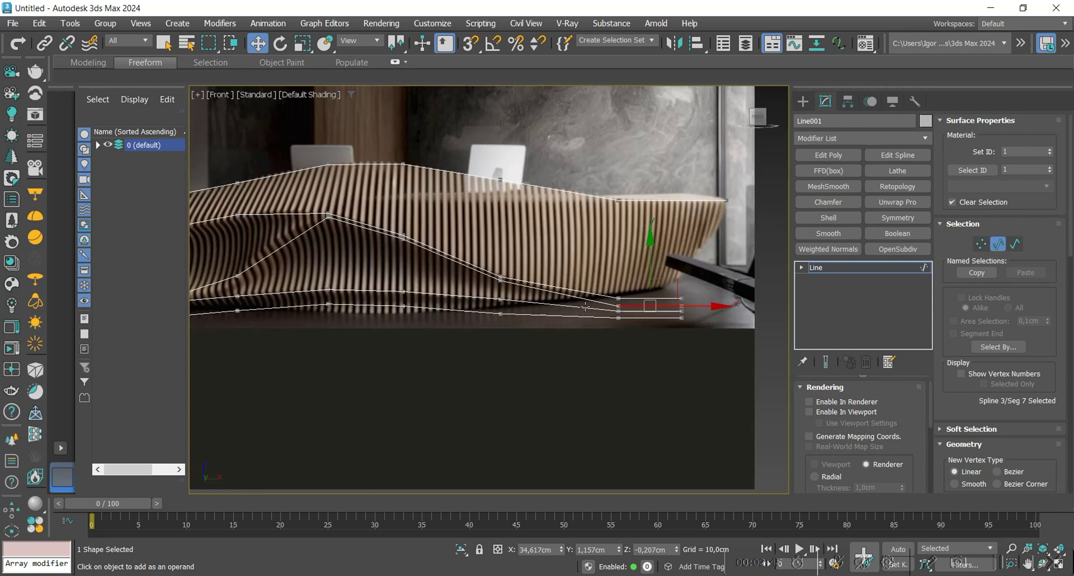
- Snap the sixth through first vertices of the fifth spline to its end segment's height, flattening it at Z -1.91 cm
middle_click_drag(513, 321, 544, 324)
key("1")
left_click(617, 318)
scroll(637, 324, "up", 2)
key("s")
left_click_drag(546, 323, 553, 289)
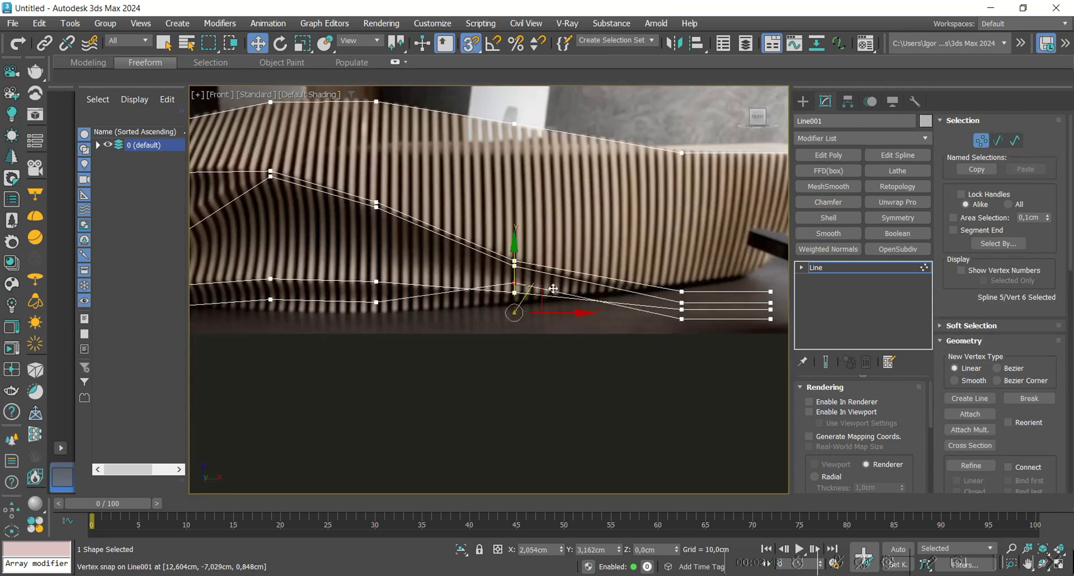
left_click_drag(380, 308, 376, 302)
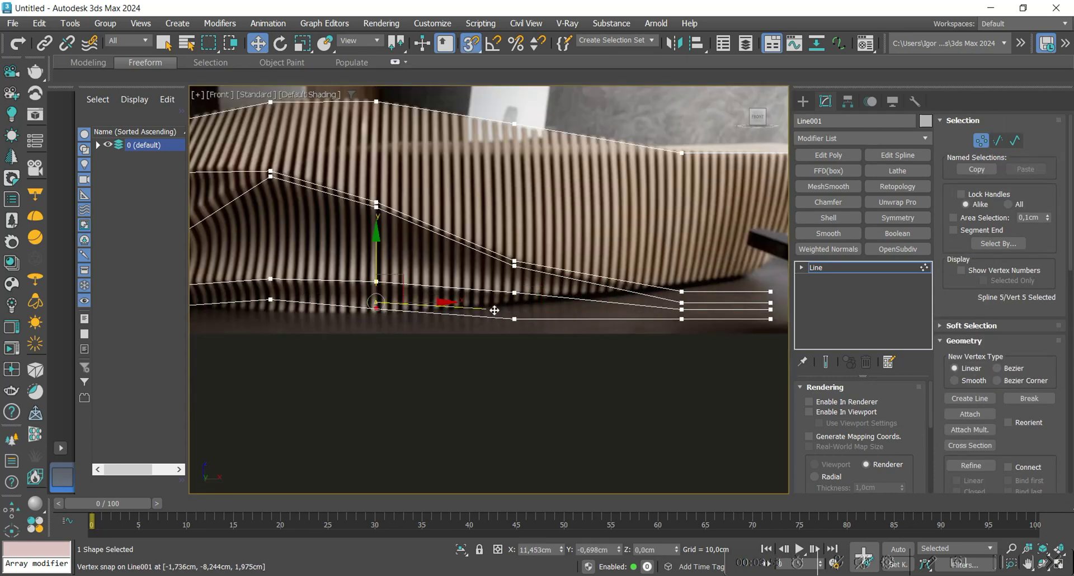
middle_click_drag(273, 283, 517, 324)
left_click_drag(414, 286, 540, 321)
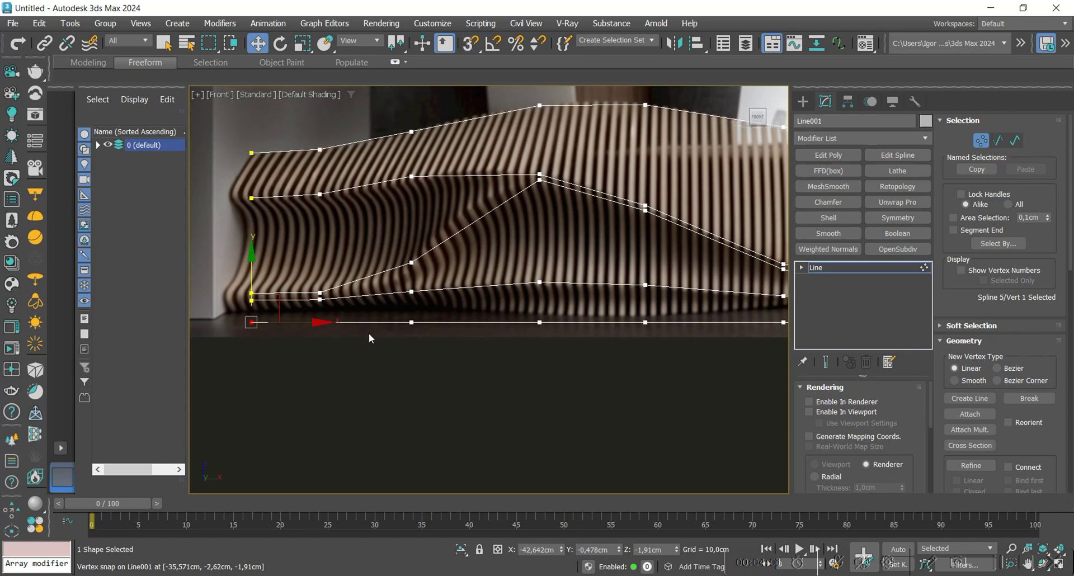
- Raise the entire fifth spline about 0.8 cm to the bottom edge of the desk's slats
middle_click_drag(368, 334, 402, 333)
middle_click_drag(554, 334, 414, 330)
key("3")
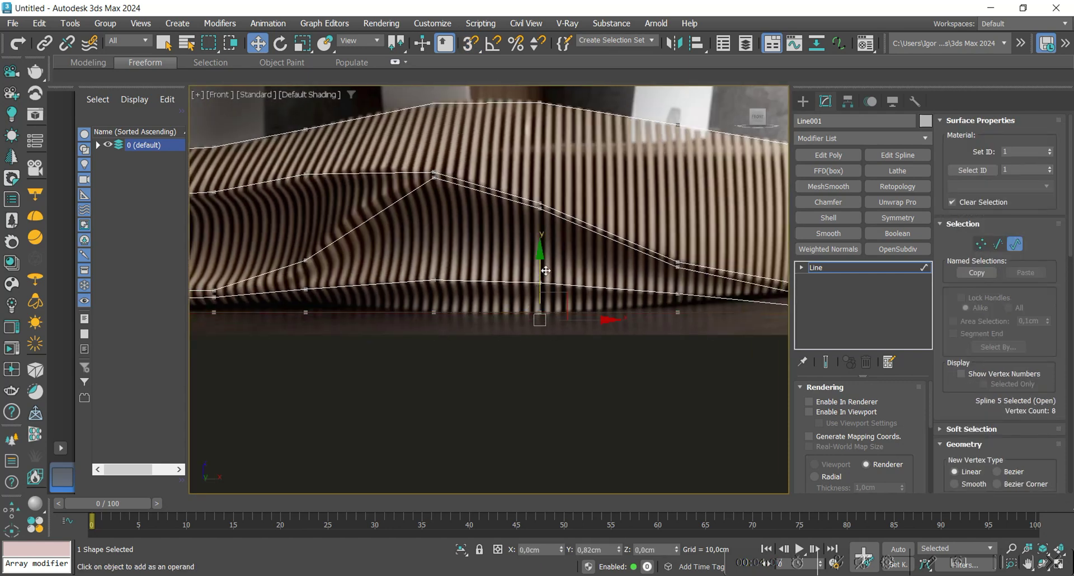
key("2")
middle_click_drag(413, 319, 487, 324, "alt")
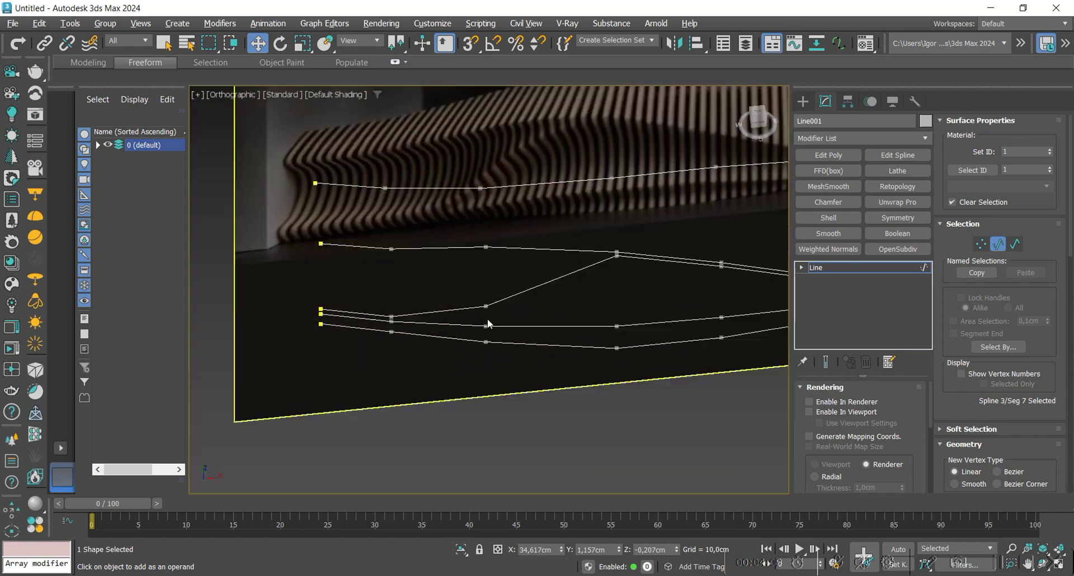
- Push the fifth spline's first segment, at the desk's near end, back about 3.3 cm in Y
middle_click_drag(348, 327, 377, 327, "alt")
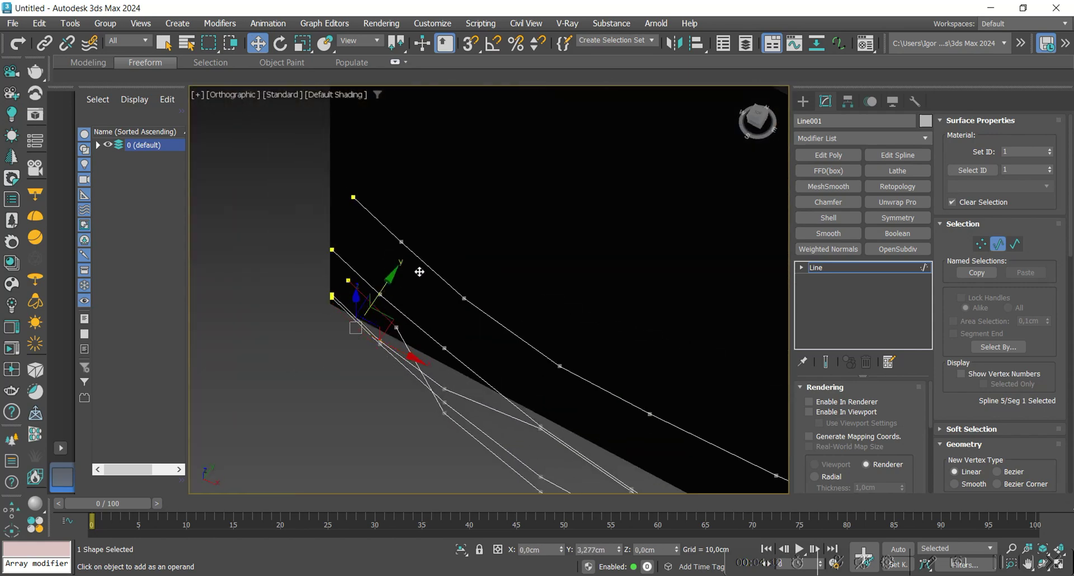
middle_click_drag(468, 363, 212, 161)
middle_click_drag(503, 347, 486, 330)
middle_click_drag(376, 425, 570, 361)
- Shift the fifth spline's sixth vertex in Y and pull its second vertex forward about 1.5 cm
key("1")
left_click_drag(563, 344, 569, 340)
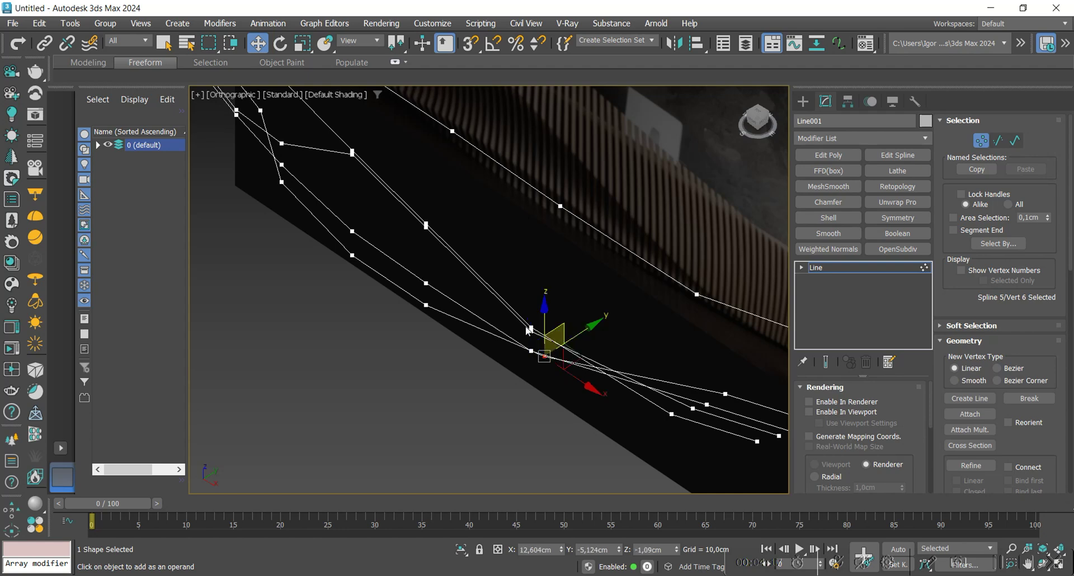
middle_click_drag(279, 192, 363, 298)
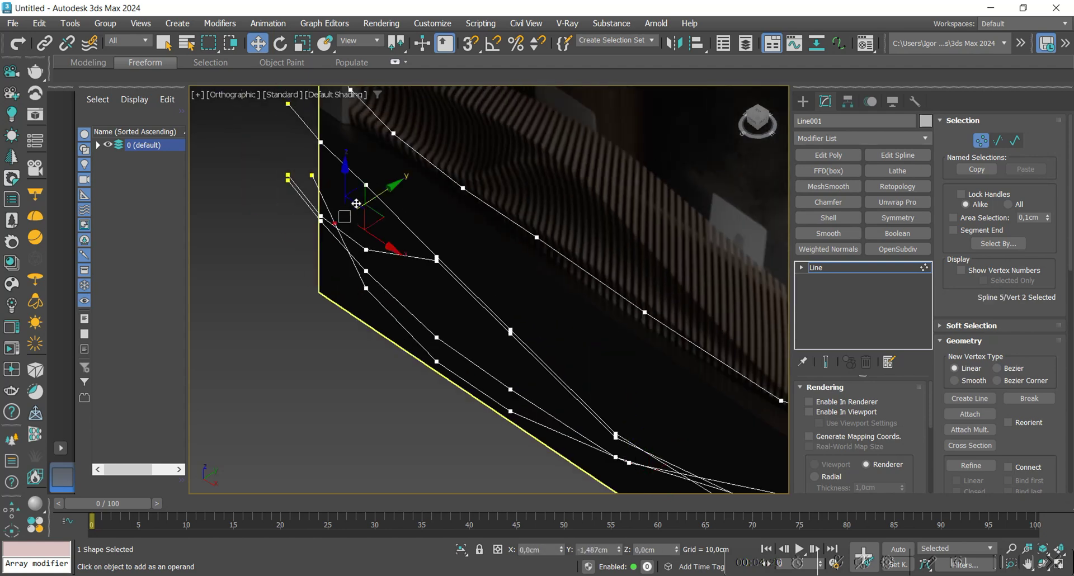
middle_click_drag(376, 253, 519, 316, "alt")
- Apply a CrossSection modifier with linear spline options to connect the five stacked splines
key("f")
scroll(566, 296, "up", 5)
middle_click_drag(567, 249, 466, 317)
scroll(529, 333, "up", 4)
key("3")
scroll(614, 329, "down", 3)
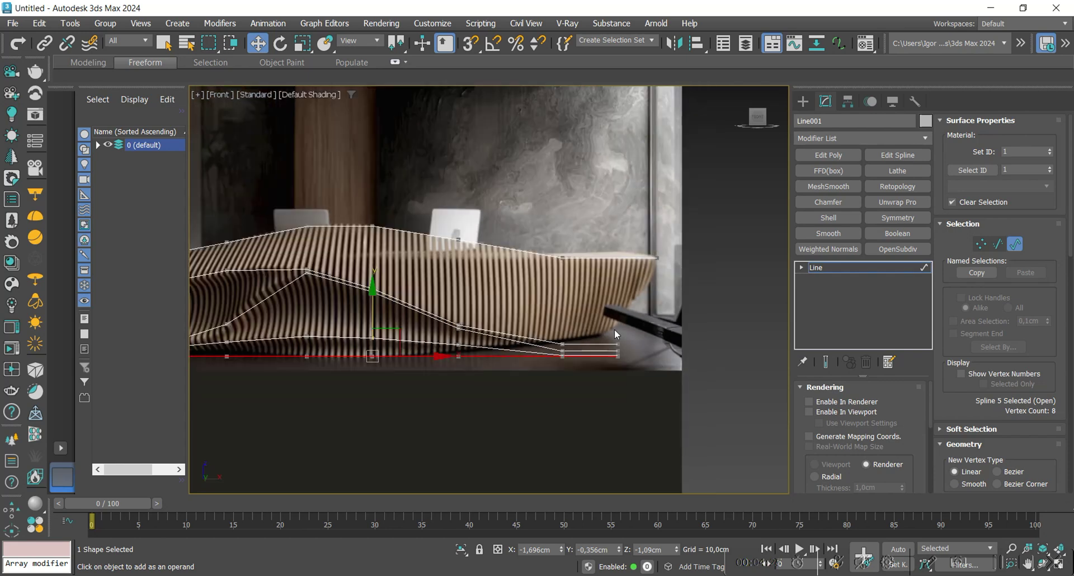
middle_click_drag(588, 329, 605, 342)
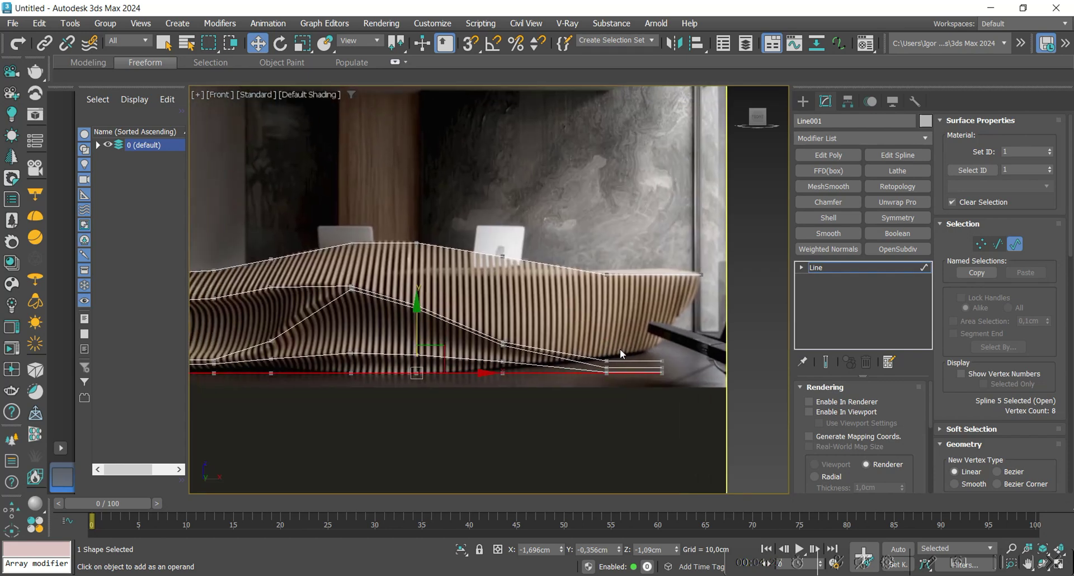
middle_click_drag(540, 343, 554, 352)
key("1")
left_click(861, 138)
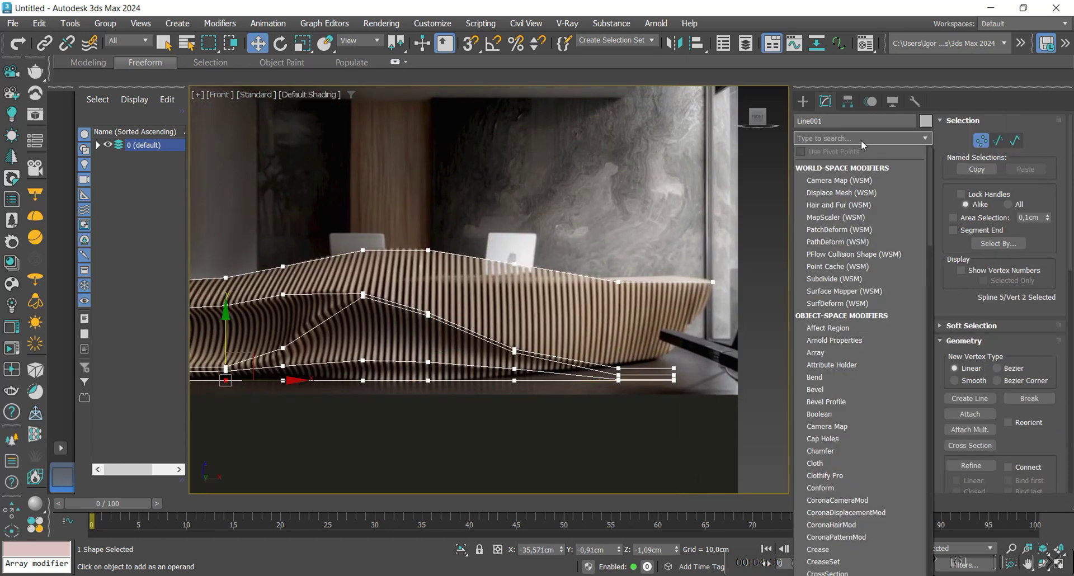
type("cro")
key("Return")
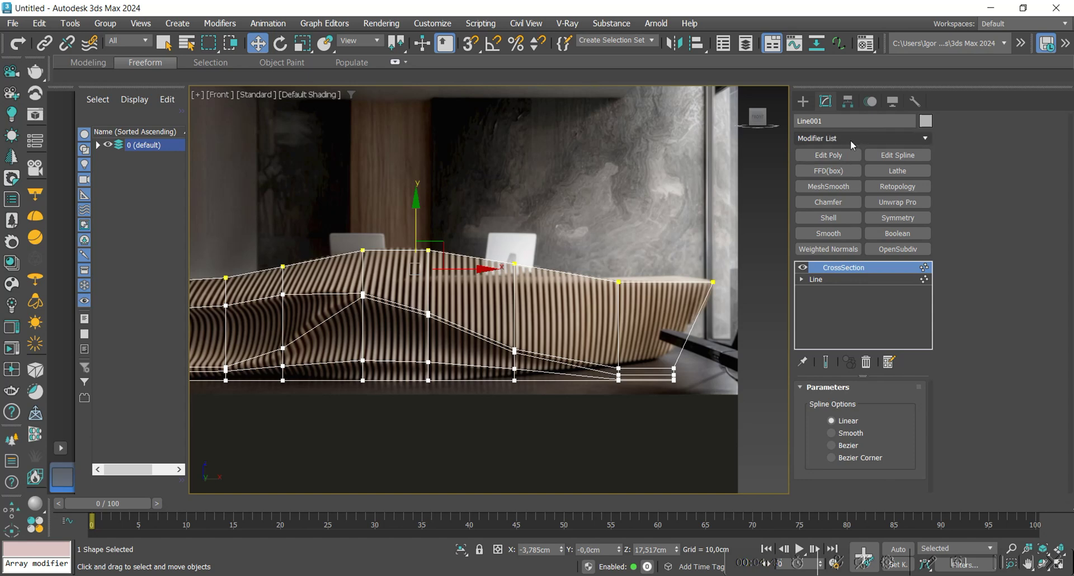
- Apply a Surface modifier over the connected splines and flip its normals
left_click(850, 140)
type("surf")
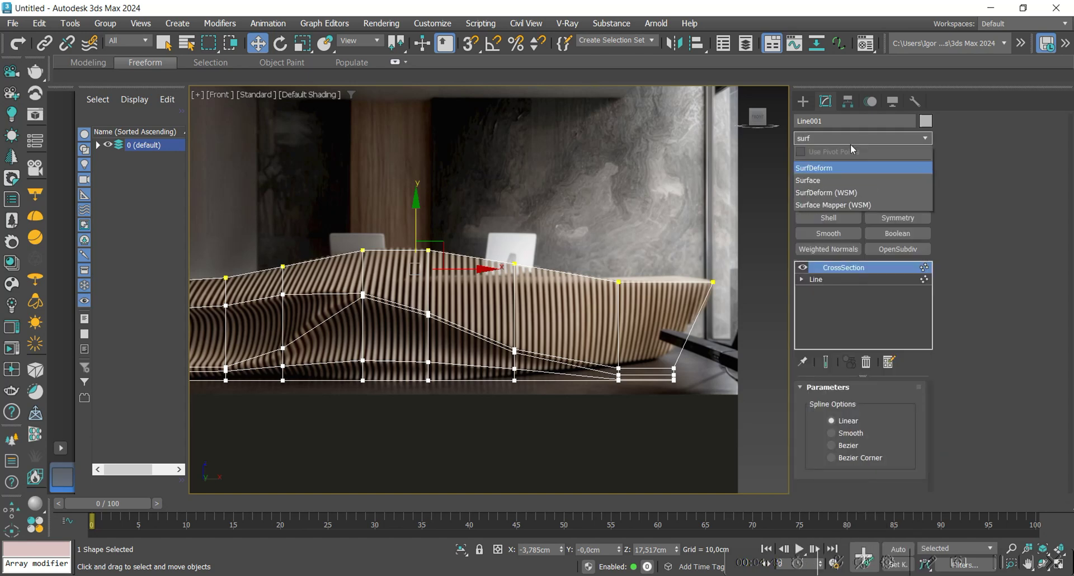
key("Down")
key("Return")
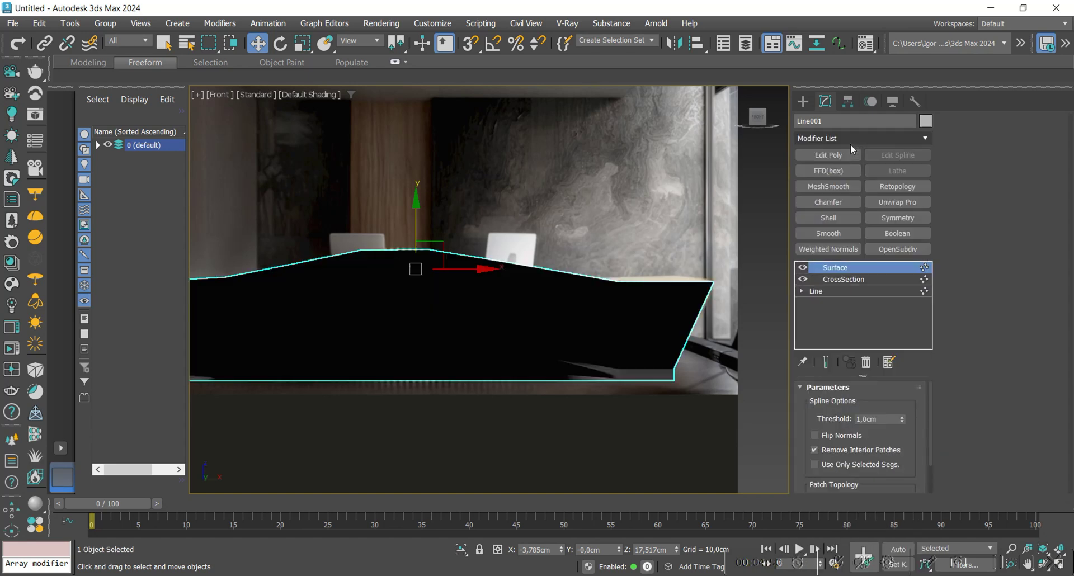
left_click(837, 436)
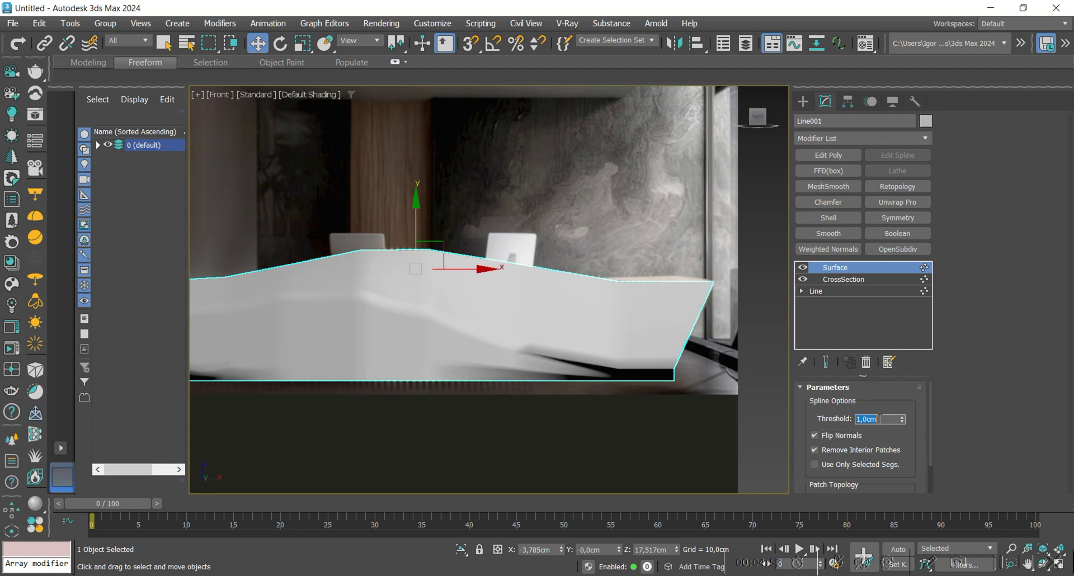
- Show edged faces and set the surface's threshold to 0.1 cm and its patch topology steps to 0
key("F4")
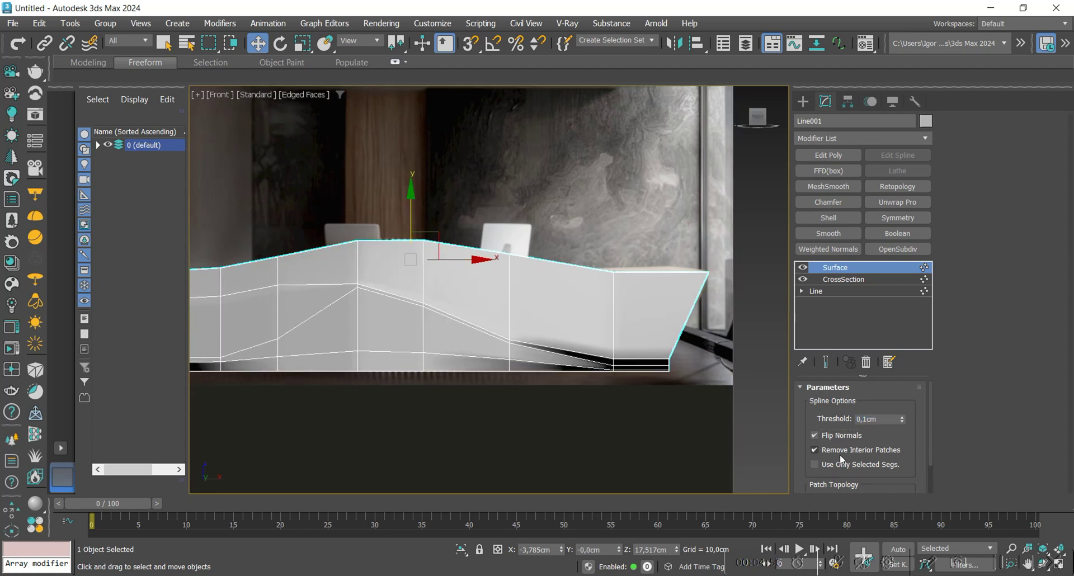
scroll(815, 454, "down", 2)
type("0")
key("Return")
- Make the surface see-through to compare it with the reference, and convert it to an Editable Poly
middle_click_drag(387, 352, 448, 340)
key("F3")
key("F3")
key("alt+x")
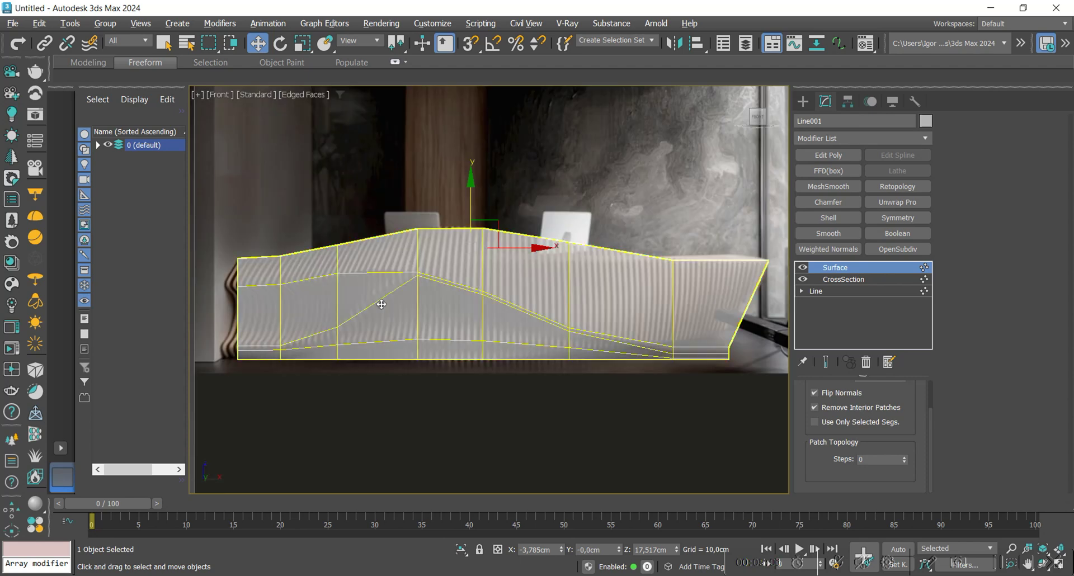
scroll(361, 292, "up", 2)
scroll(394, 305, "down", 1)
middle_click_drag(399, 312, 413, 303)
scroll(413, 303, "down", 2)
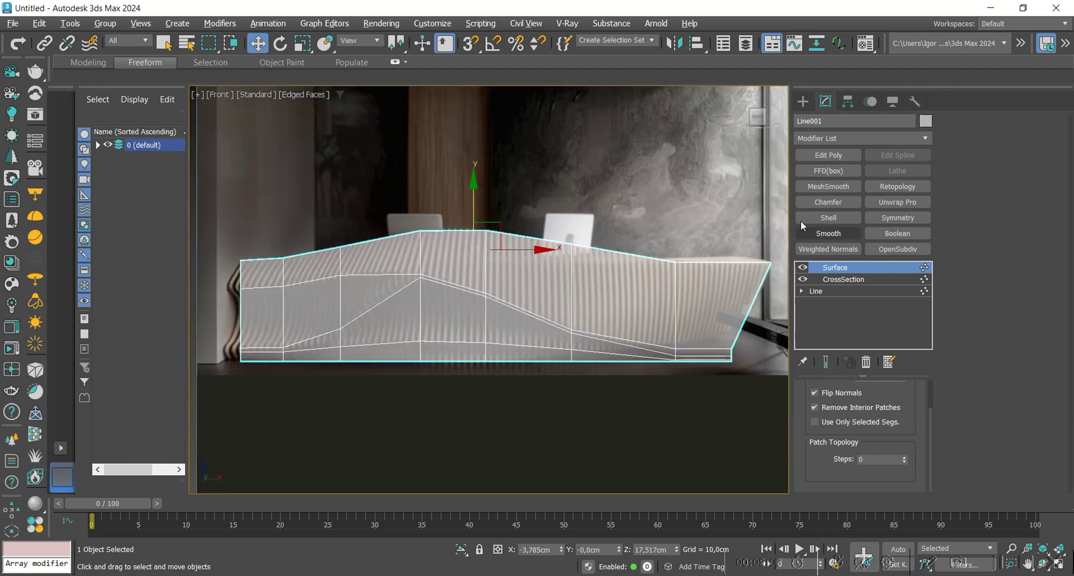
middle_click_drag(524, 307, 503, 312)
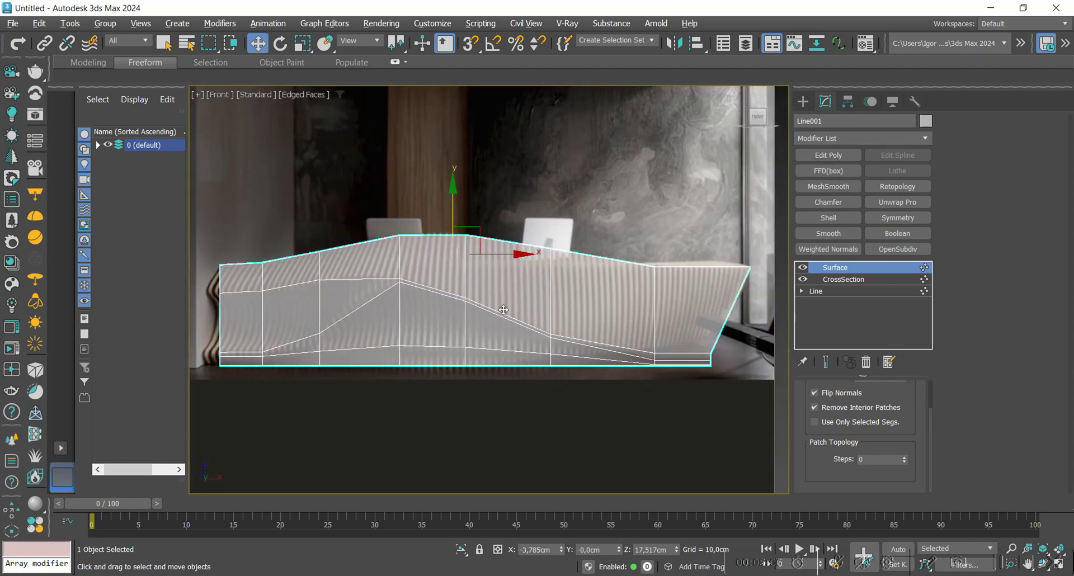
middle_click_drag(584, 312, 554, 316)
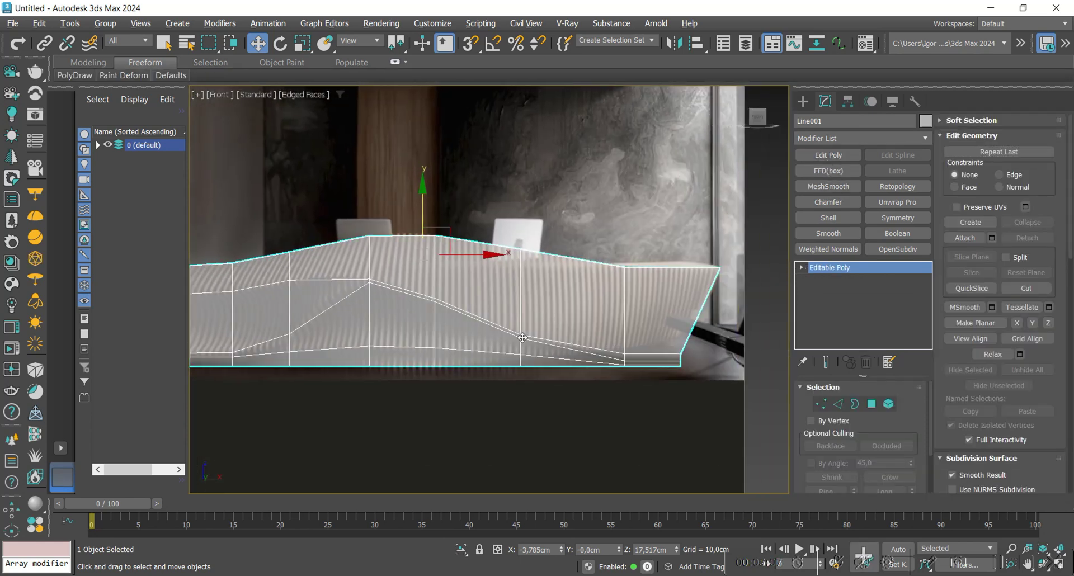
- Insert an edge loop along the desk's upper band, between the top edge and the row below it
key("2")
middle_click_drag(504, 342, 537, 363, "alt")
key("2")
key("2")
scroll(457, 299, "up", 4)
middle_click_drag(458, 299, 530, 281)
key("alt+1")
left_click(534, 240)
right_click(533, 242)
- Insert an edge loop along the desk's middle band and push its two left-end edges back about 2.1 cm in Y
middle_click_drag(533, 244, 518, 367, "alt")
left_click(404, 347)
right_click(405, 348)
left_click(432, 333)
left_click(392, 343, "ctrl")
left_click_drag(389, 327, 363, 312)
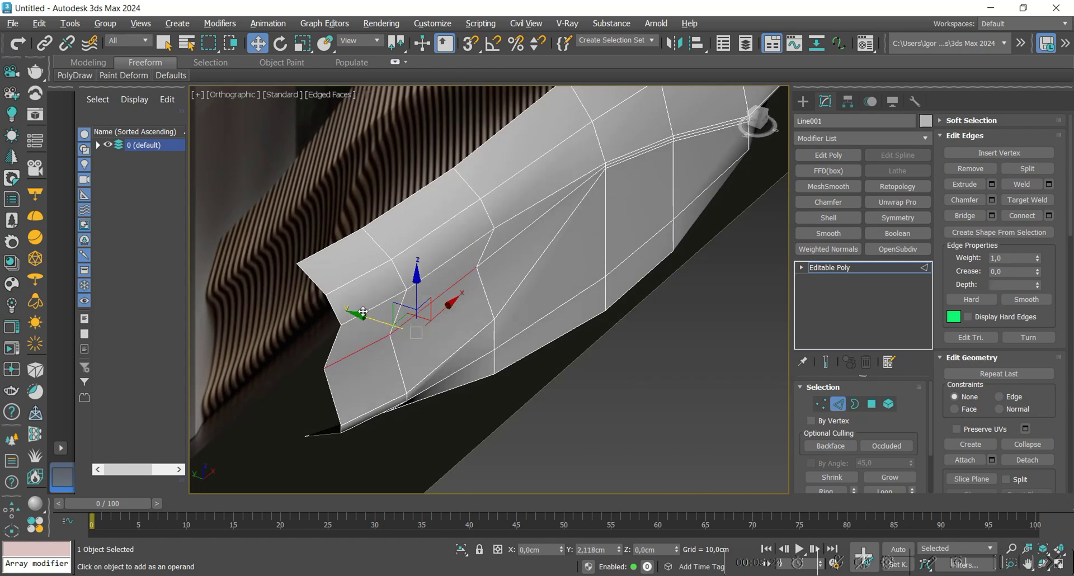
- Insert an edge loop through the recess below the wave crest and push its middle edges back in Y
middle_click_drag(484, 364, 498, 341, "alt")
scroll(508, 330, "up", 2)
key("alt+1")
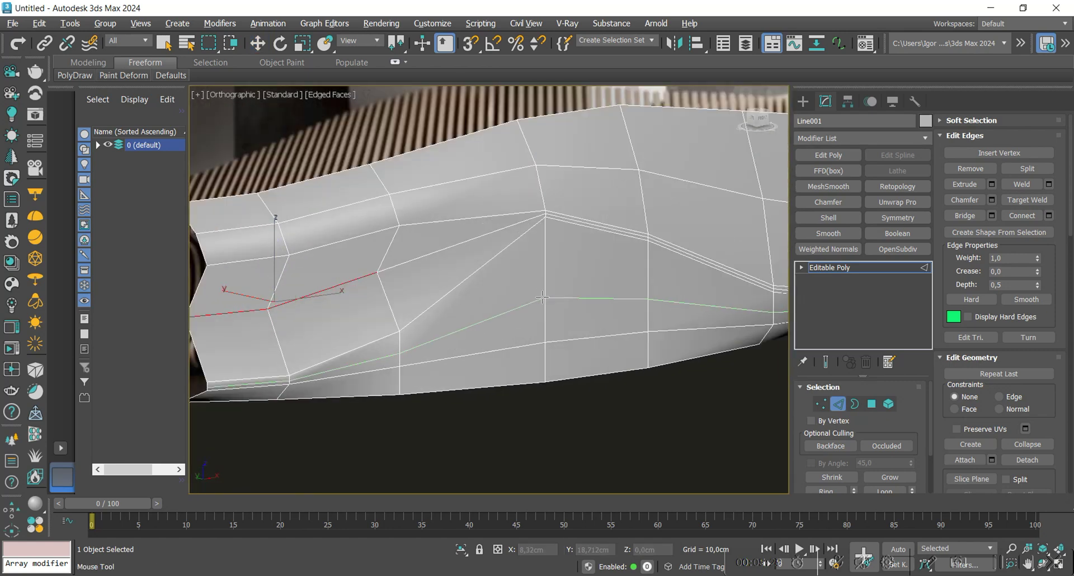
left_click(542, 281)
right_click(539, 282)
left_click(482, 306)
middle_click_drag(566, 279, 511, 304, "alt")
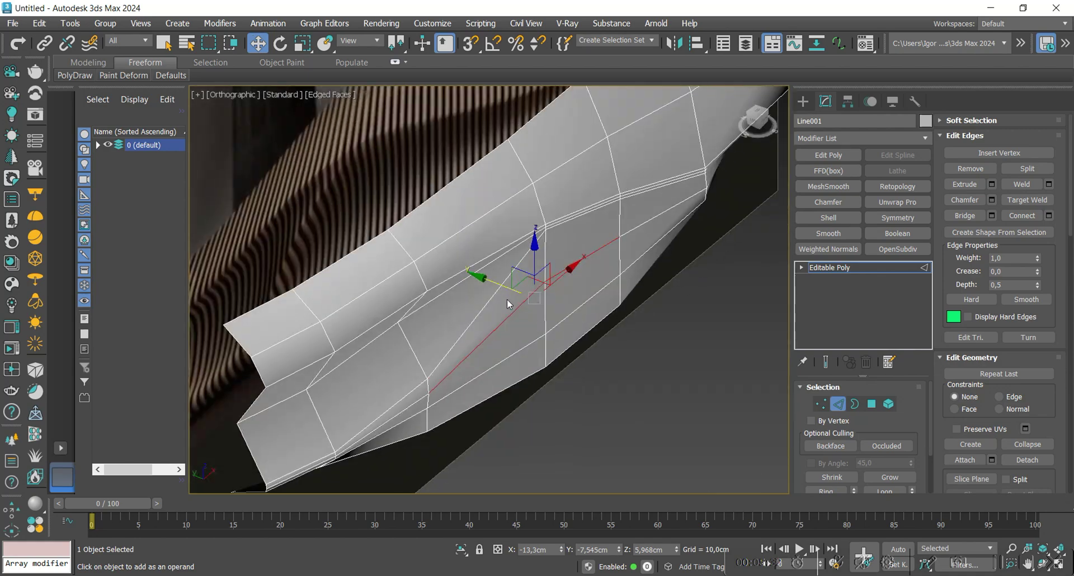
left_click_drag(507, 289, 478, 276)
middle_click_drag(535, 323, 520, 305, "alt")
- Push the lower loop's vertex near the right end of the wave back about 1.6 cm in Y
middle_click_drag(520, 305, 349, 288)
key("1")
left_click(442, 331)
middle_click_drag(461, 336, 450, 350, "alt")
left_click_drag(478, 329, 491, 327)
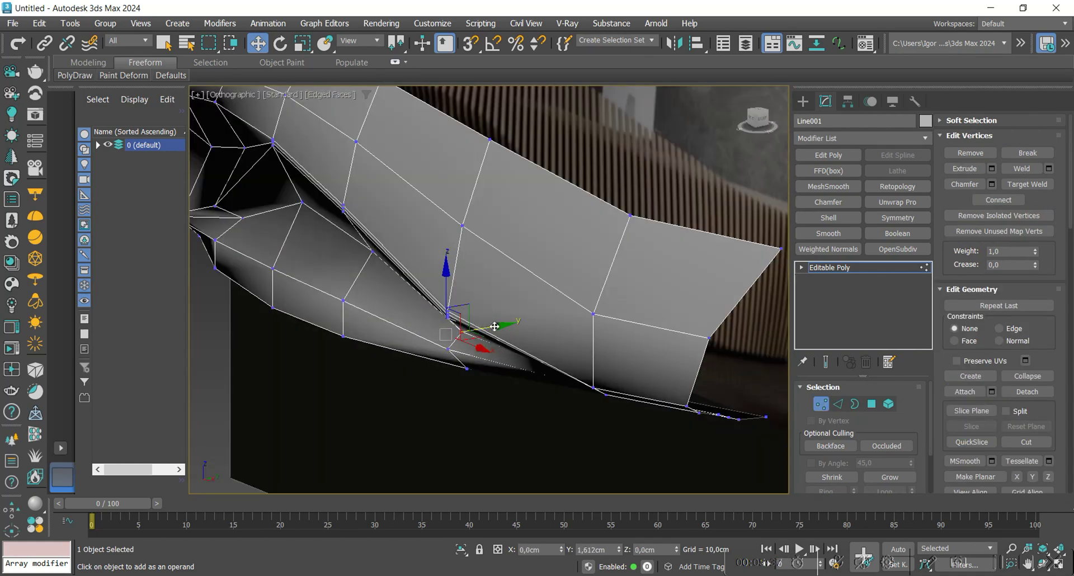
- Nudge the edges at the tip of the desk's base up about 0.13 cm in Z to tidy the lower rows
middle_click_drag(494, 327, 492, 360, "alt")
scroll(521, 359, "up", 5)
scroll(489, 369, "down", 4)
key("2")
scroll(467, 339, "down", 3)
scroll(455, 362, "up", 5)
key("1")
key("2")
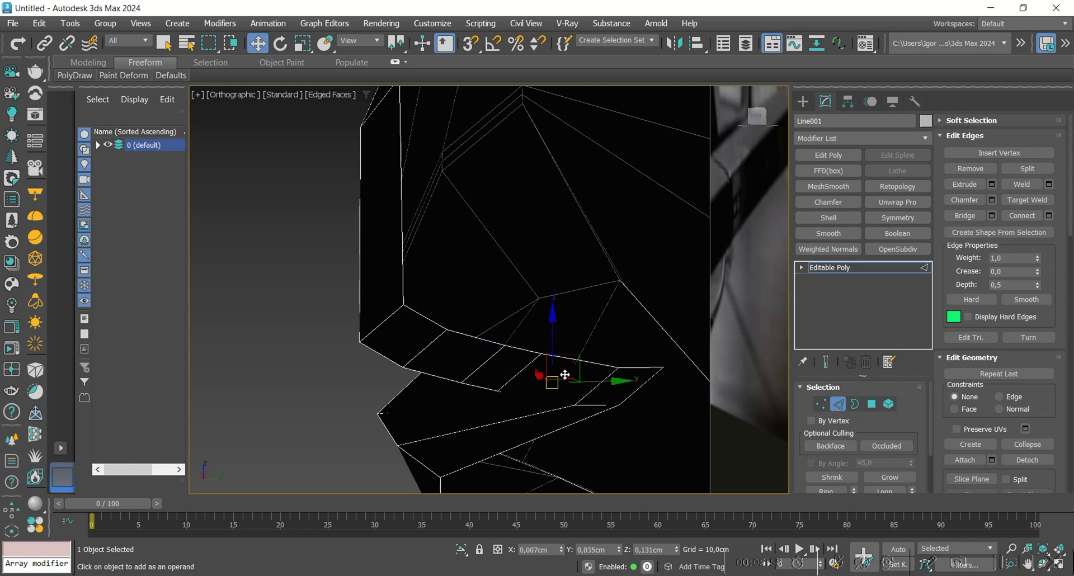
mouse_move(566, 375)
middle_mouse_down("alt")
mouse_move(504, 347)
mouse_move(439, 352)
mouse_move(431, 268)
middle_mouse_up("alt")
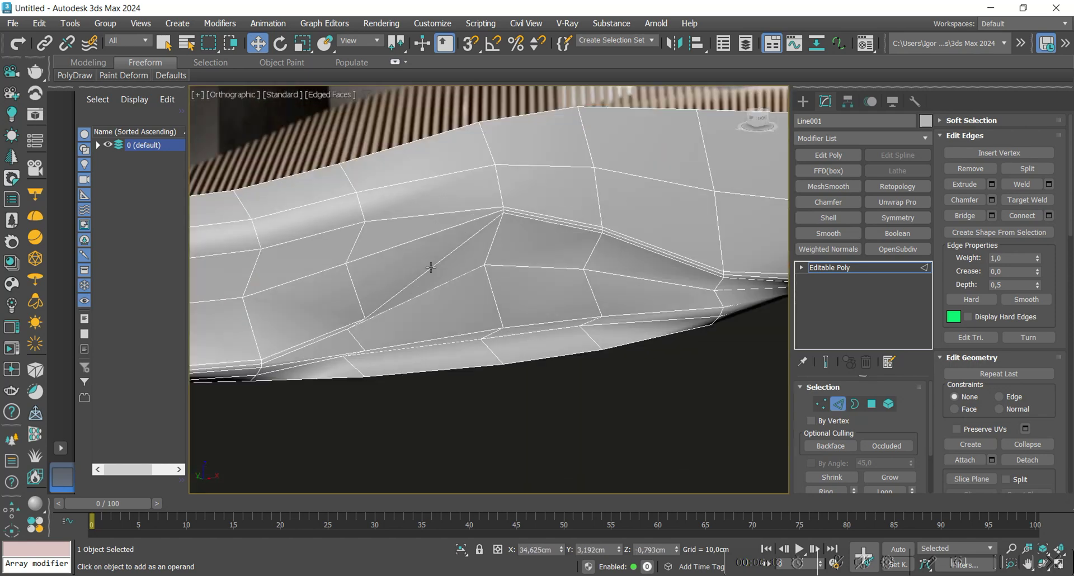
- Apply an OpenSubdiv modifier with 2 iterations to the desk surface and view it without edged faces
key("2")
left_click(898, 249)
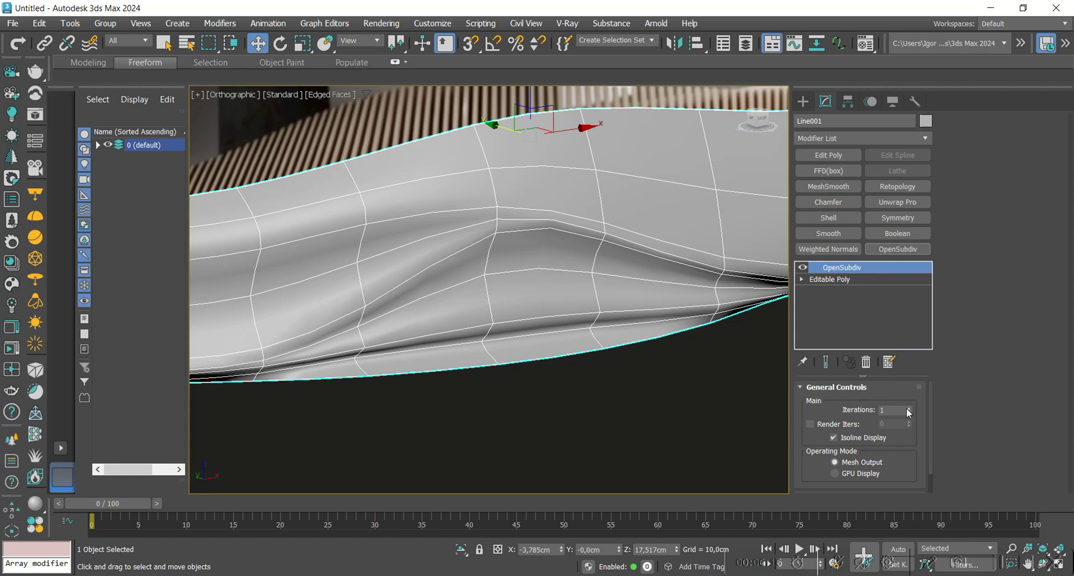
left_click(908, 409)
key("F4")
scroll(398, 279, "down", 6)
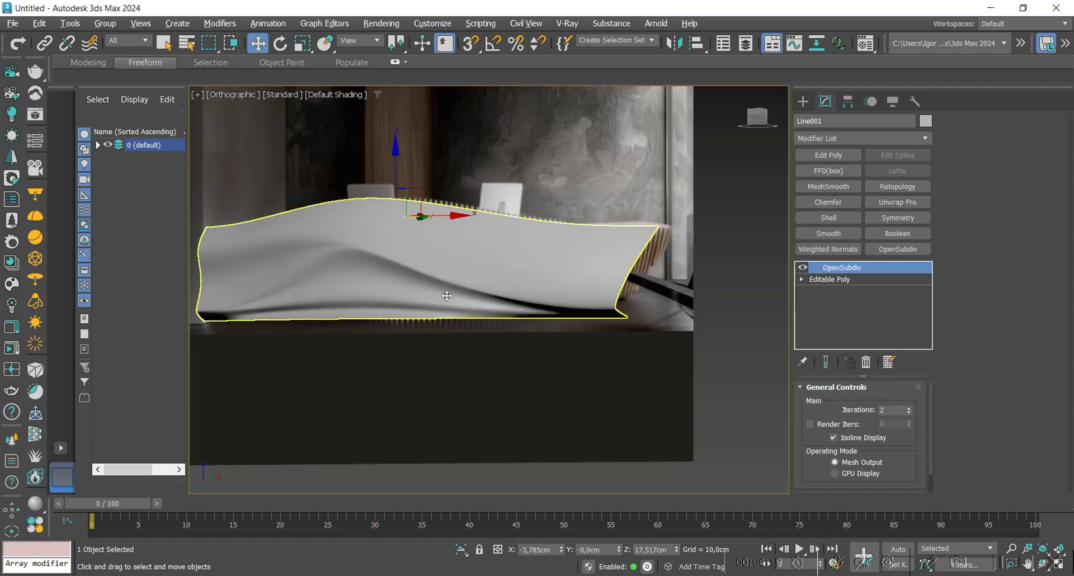
middle_click_drag(446, 296, 593, 324, "alt")
- Insert an edge loop in the base mesh just above the wave's crest row
left_click(822, 279)
key("2")
key("F4")
middle_click_drag(524, 313, 423, 273, "alt")
scroll(444, 295, "up", 4)
key("alt+1")
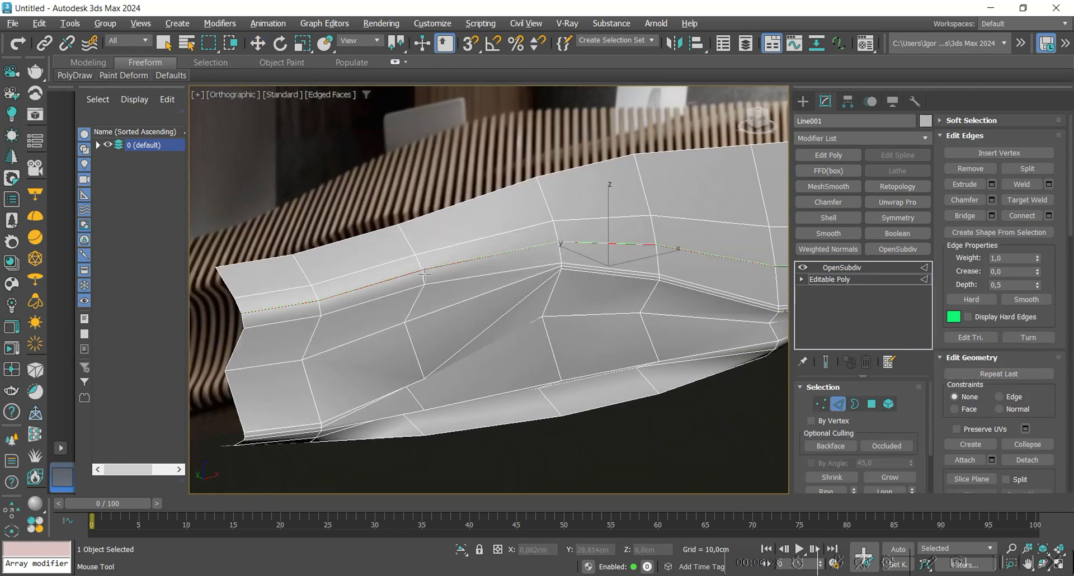
right_click(426, 276)
- Insert an edge loop in the band running from the left end up to the wave crest
middle_click_drag(438, 316, 438, 284)
key("alt+1")
left_click(415, 321)
right_click(507, 354)
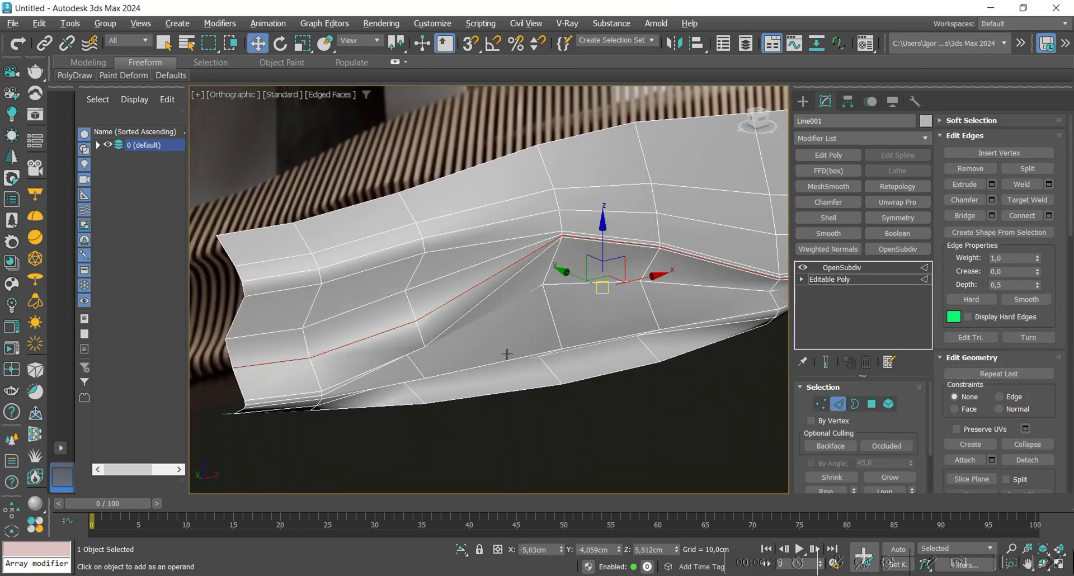
- Insert another edge loop across the recessed area below the wave crest and leave edge editing
key("alt+1")
mouse_move(507, 354)
middle_mouse_down("alt")
mouse_move(551, 332)
mouse_move(525, 348)
middle_mouse_up("alt")
left_click(544, 316)
key("w")
key("shift+alt+q")
right_click(542, 335)
key("2")
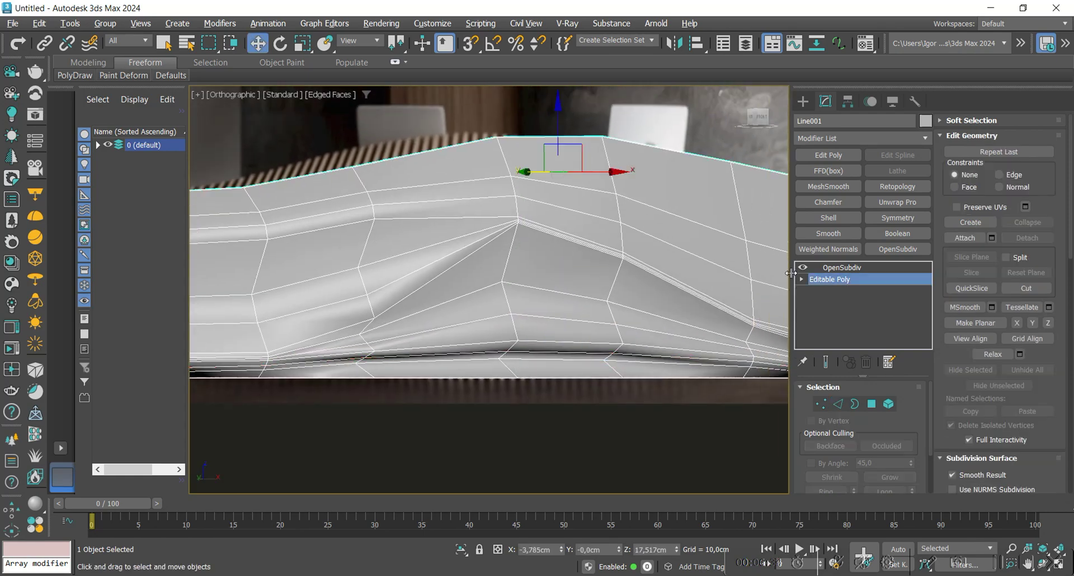
- Examine the smoothed OpenSubdiv result without edges against the reference, ending in the front view
left_click(830, 270)
key("F4")
scroll(558, 276, "down", 4)
middle_click_drag(558, 277, 509, 243, "alt")
key("f")
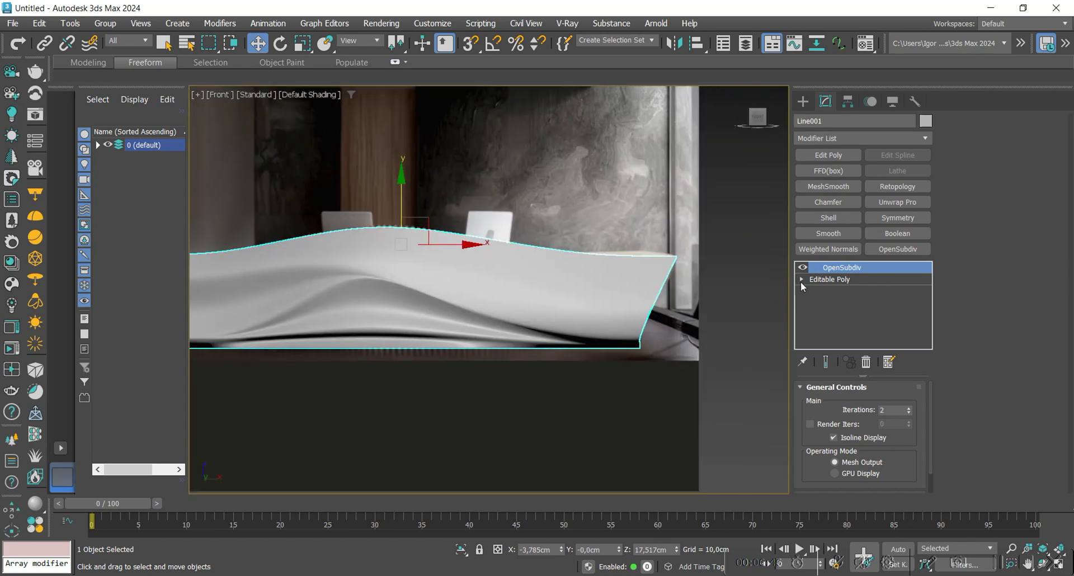
scroll(666, 343, "up", 2)
middle_click_drag(666, 343, 654, 348)
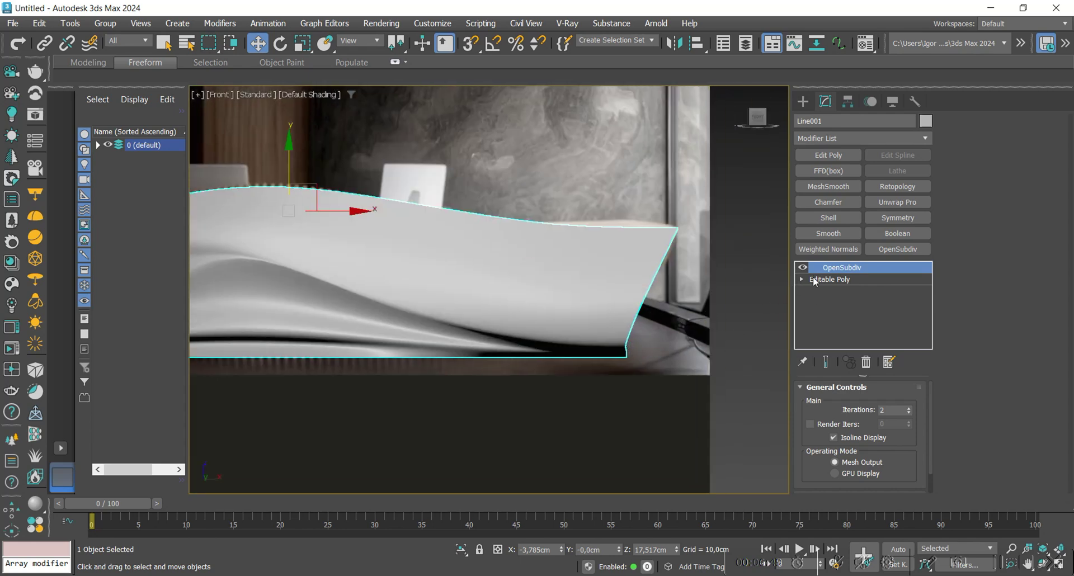
- With OpenSubdiv disabled, make all the base mesh's right-end vertices planar in X and move them to about X 45.47 cm
left_click(803, 268)
left_click(825, 280)
key("F4")
key("F3")
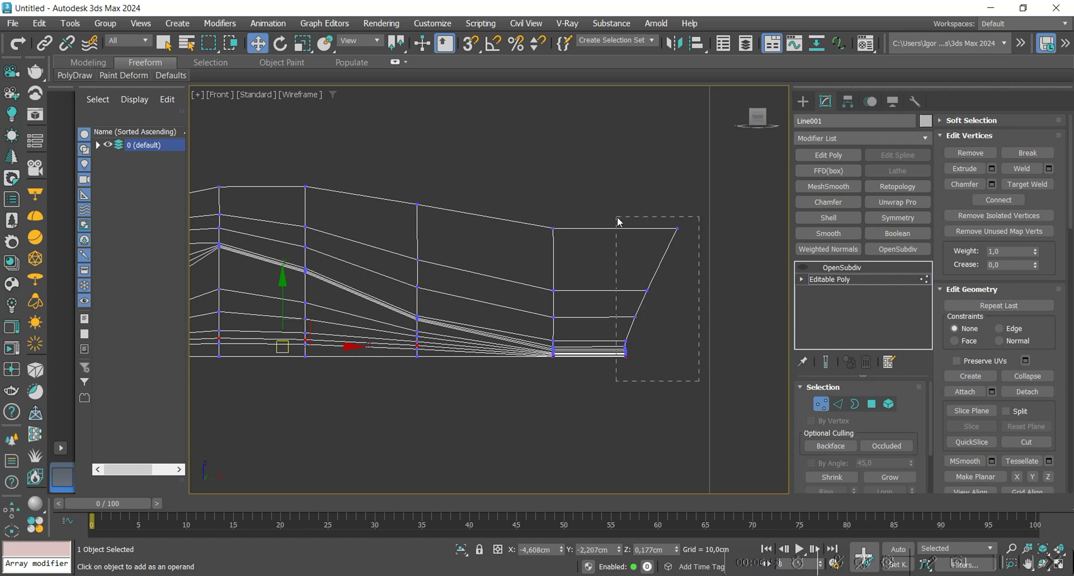
key("F3")
key("F4")
middle_click_drag(637, 255, 610, 251)
key("F4")
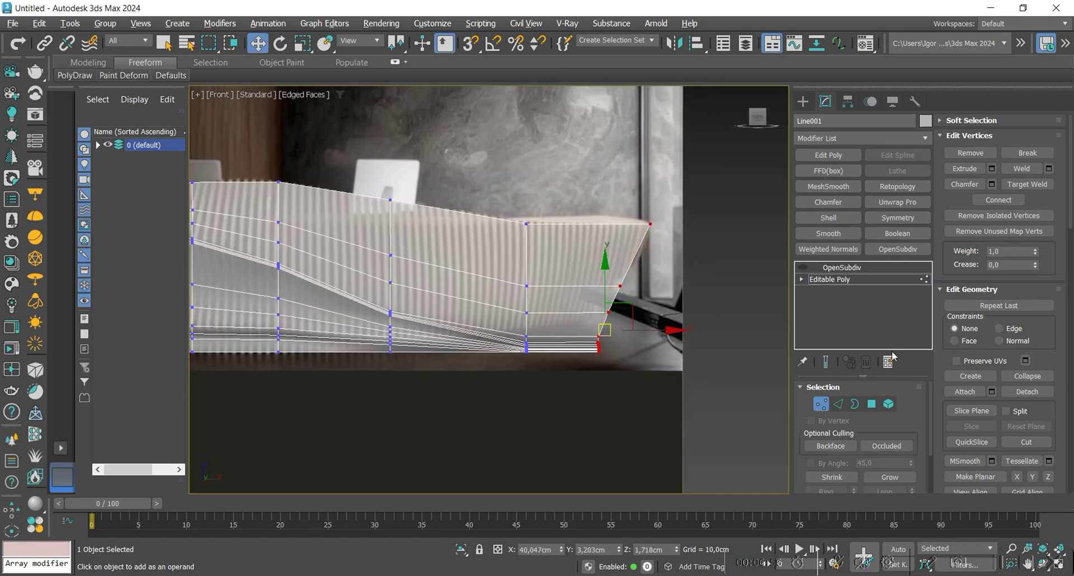
scroll(1056, 410, "down", 2)
left_click(1019, 411)
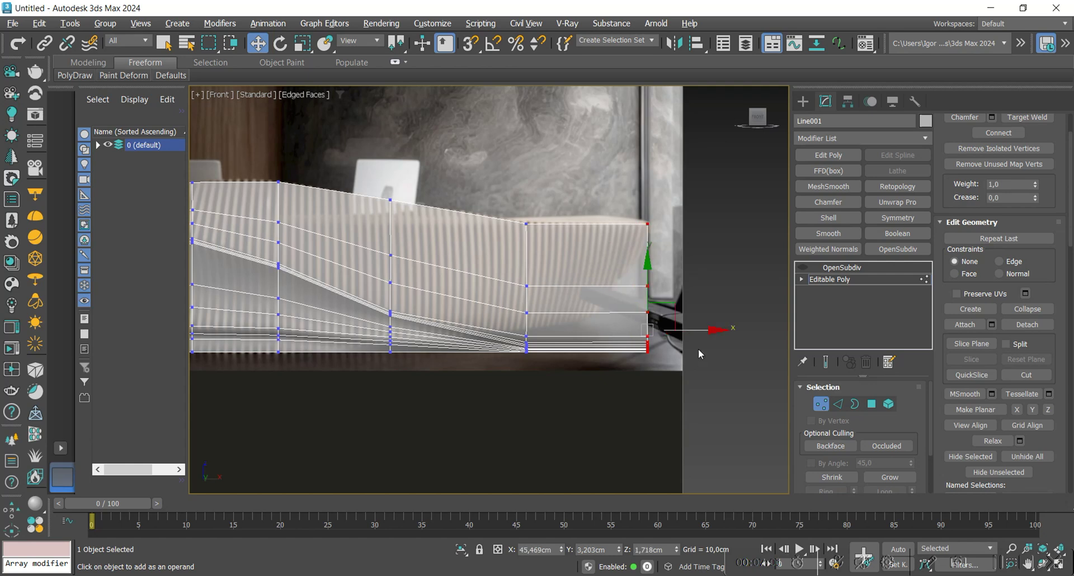
- Cut a diagonal edge line across the right-end panel, from its outer edge down toward the base along the desk's slant
middle_click_drag(675, 342, 656, 346)
middle_click_drag(696, 315, 674, 313)
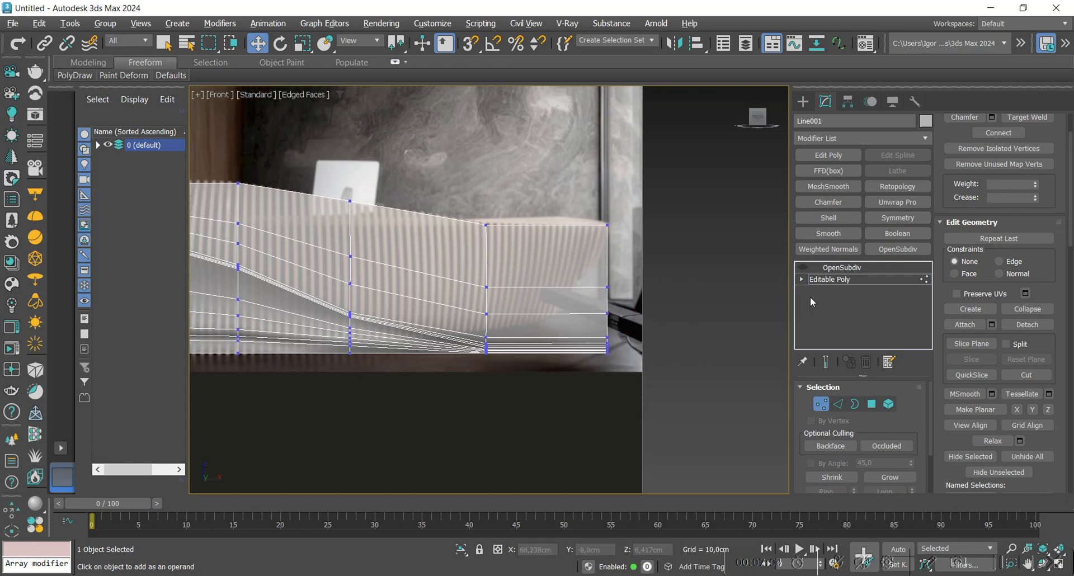
key("alt+c")
scroll(589, 289, "up", 2)
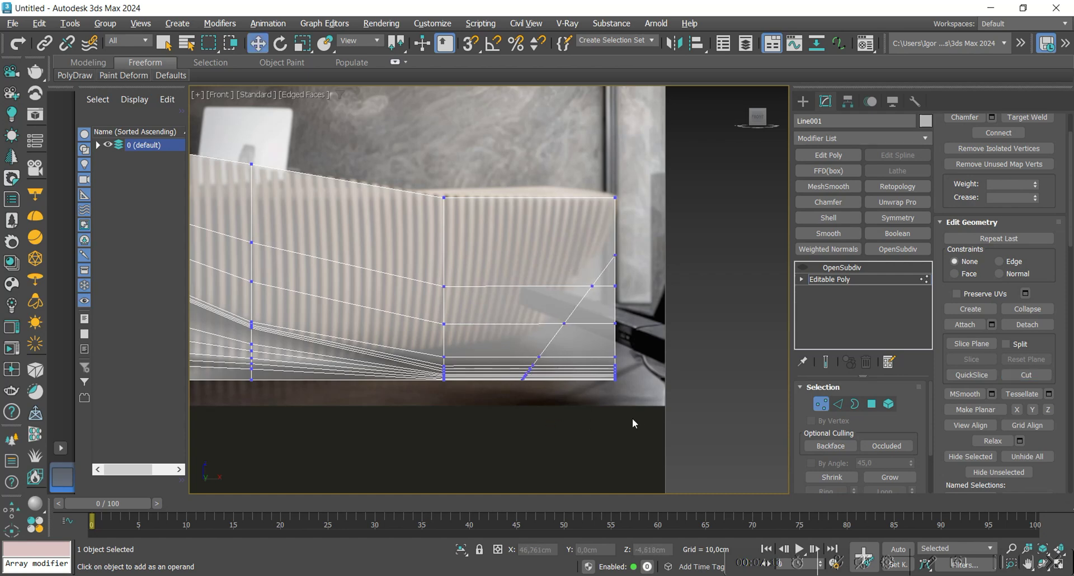
- Extend the diagonal cut through the last row to the mesh's bottom edge
middle_click_drag(614, 308, 567, 347, "alt")
scroll(567, 347, "up", 5)
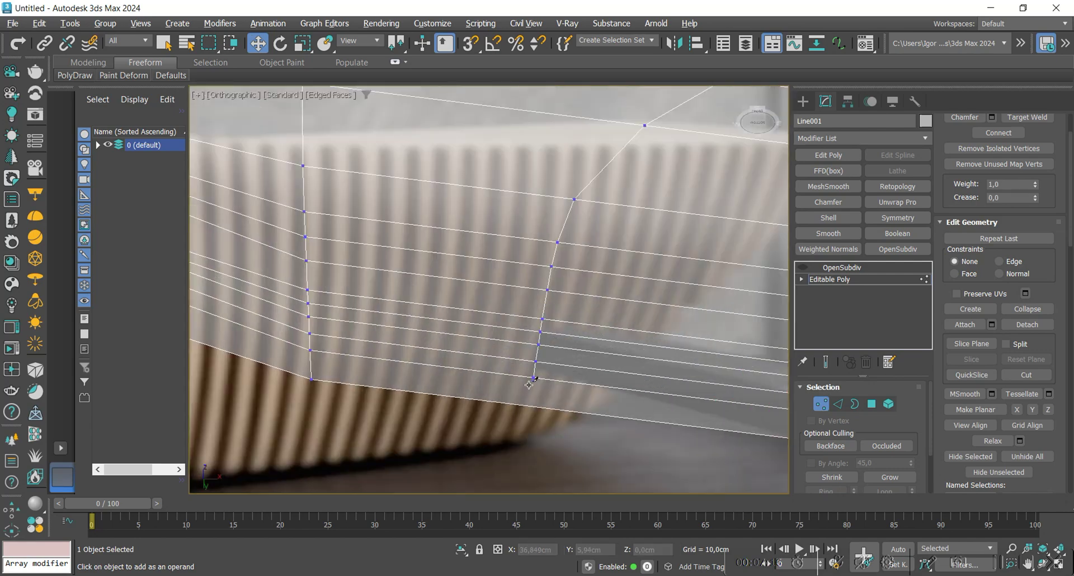
right_click(534, 408)
scroll(475, 384, "down", 7)
middle_click_drag(598, 385, 600, 399, "alt")
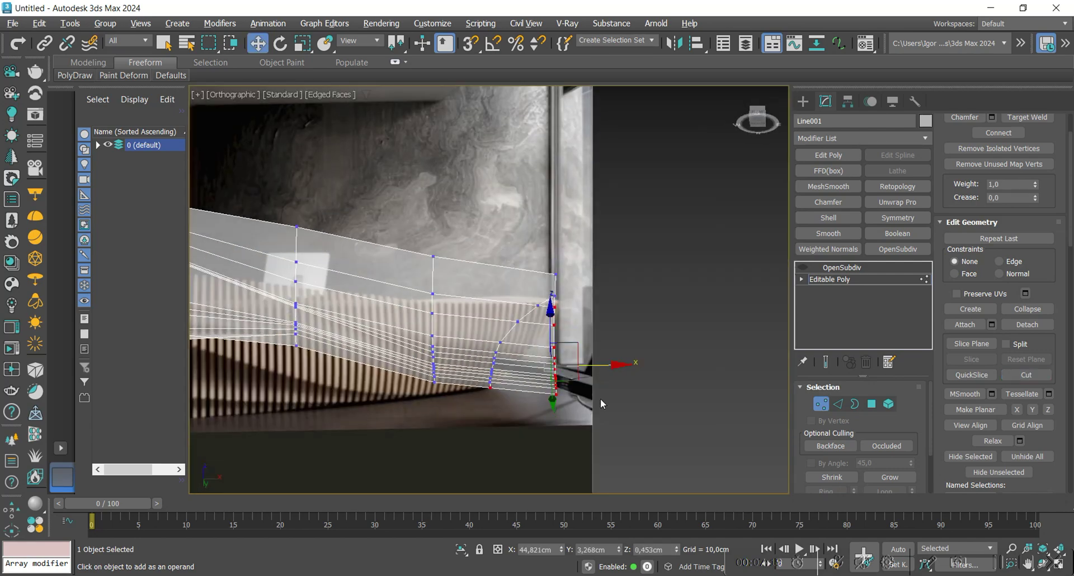
- Delete the corner vertices outside the diagonal cut at the desk's right end to leave a slanted lower edge
scroll(493, 404, "up", 4)
left_click_drag(495, 405, 474, 361)
middle_click_drag(540, 357, 522, 372)
key("Delete")
scroll(533, 341, "down", 2)
middle_click_drag(533, 336, 536, 343, "alt")
key("f")
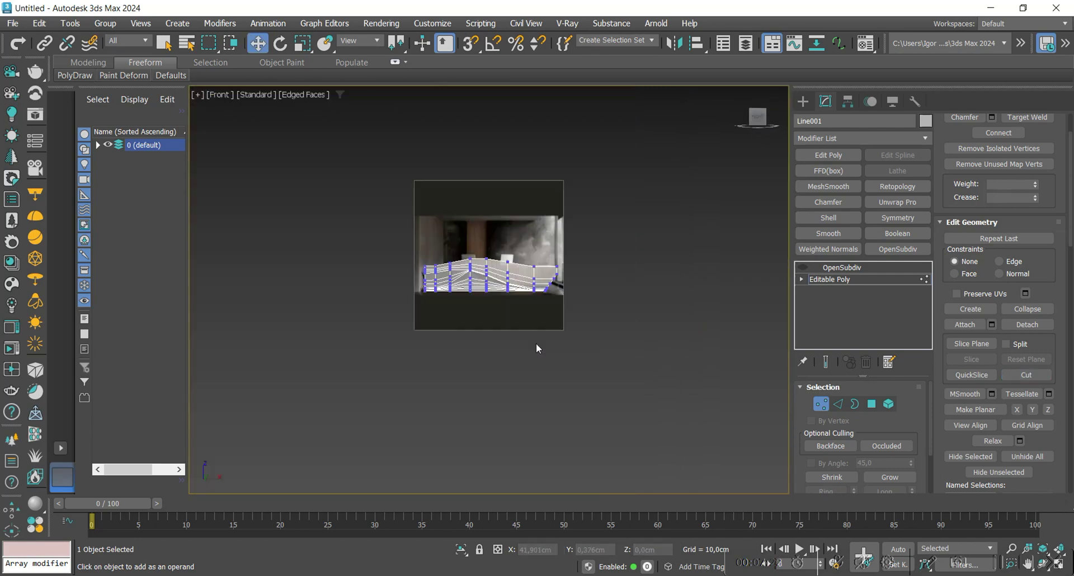
- Turn OpenSubdiv back on for the trimmed desk mesh and hide its edges in the front view
key("z")
middle_click_drag(685, 345, 539, 385, "alt")
key("f")
key("1")
scroll(675, 340, "up", 2)
key("F4")
key("F4")
left_click(842, 270)
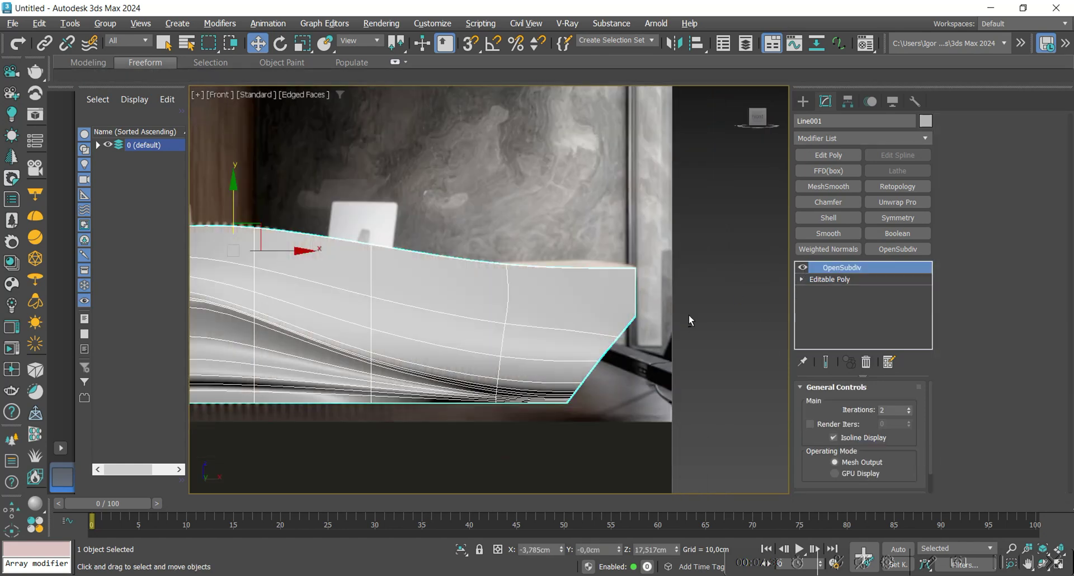
scroll(654, 323, "down", 3)
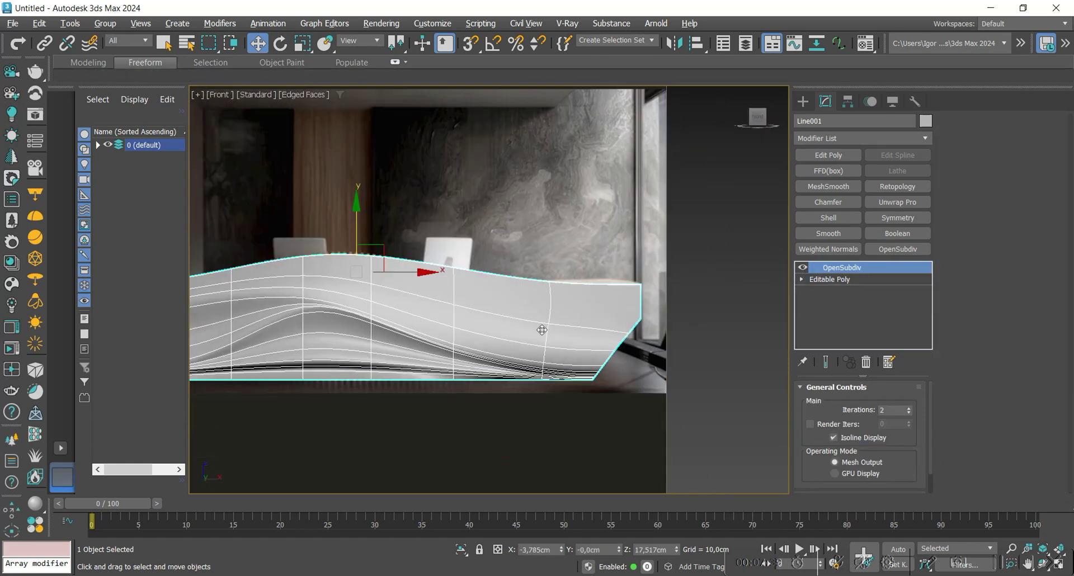
key("F4")
- Draw a straight vertical line spline near the desk's left end, running from below its base to above its top
left_click(803, 102)
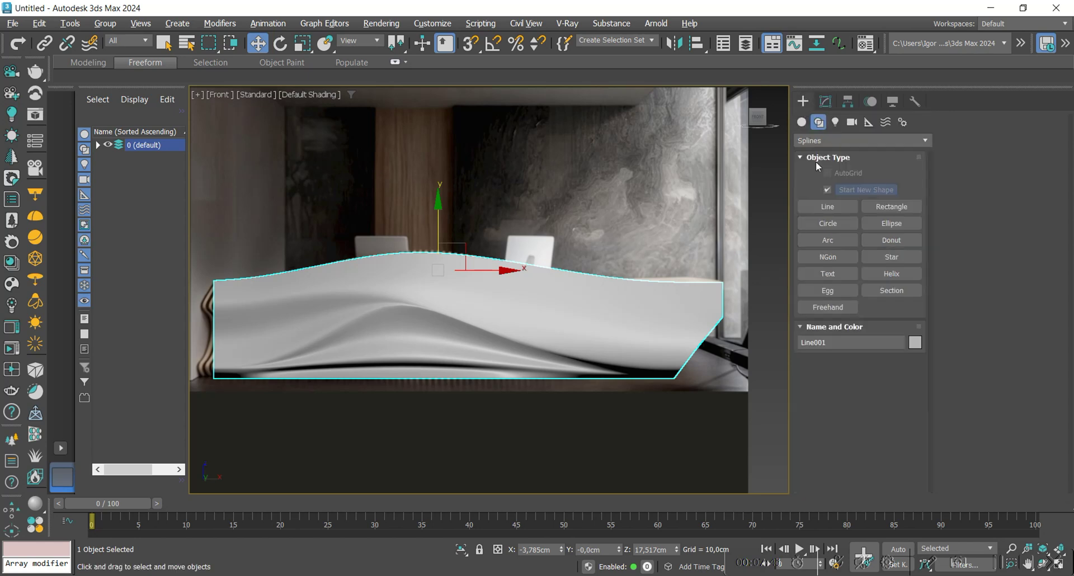
left_click(827, 206)
middle_click_drag(243, 353, 333, 353)
scroll(333, 353, "up", 5)
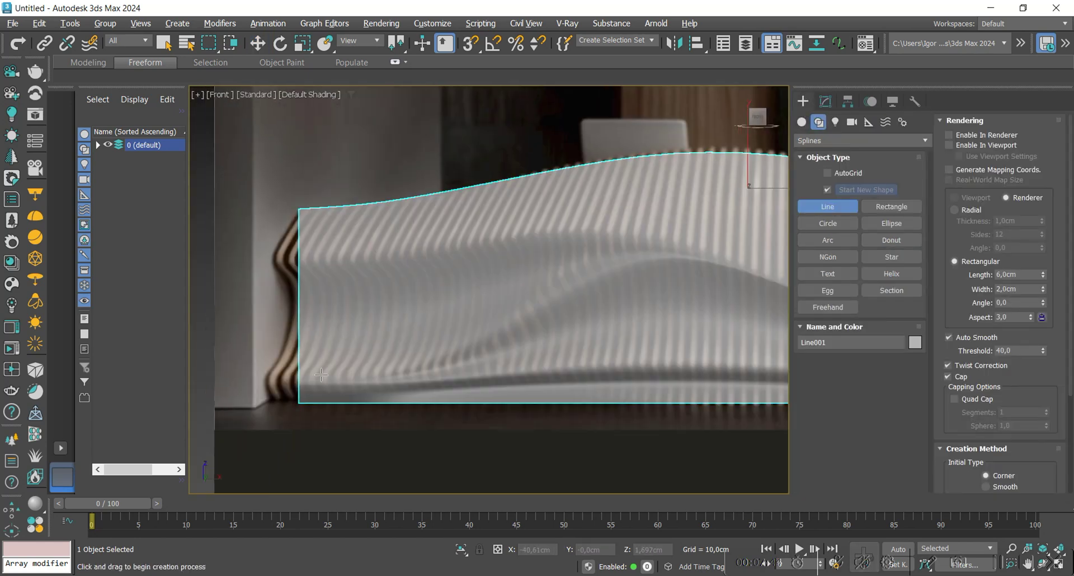
scroll(334, 435, "down", 2)
left_click(334, 435)
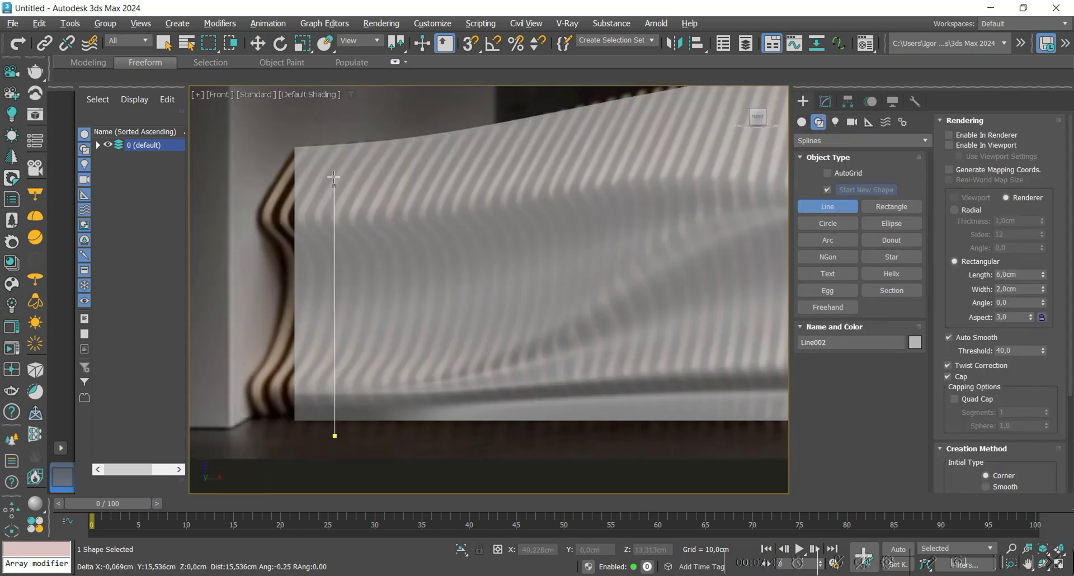
scroll(343, 180, "down", 4)
middle_click_drag(346, 168, 351, 273)
scroll(337, 420, "up", 4)
middle_click_drag(337, 421, 369, 399)
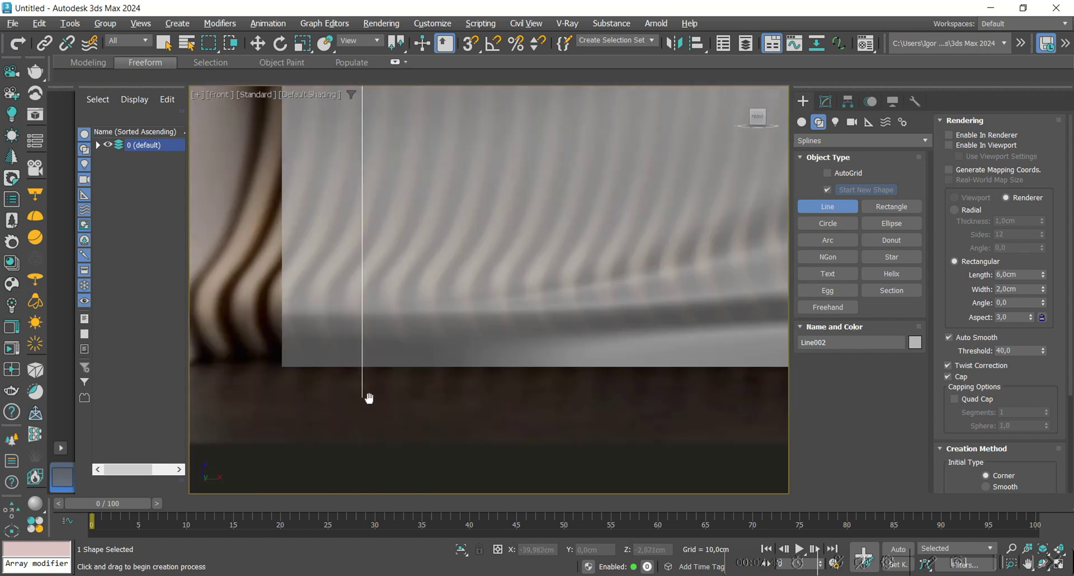
scroll(365, 338, "up", 2)
right_click(365, 339)
scroll(364, 340, "down", 1)
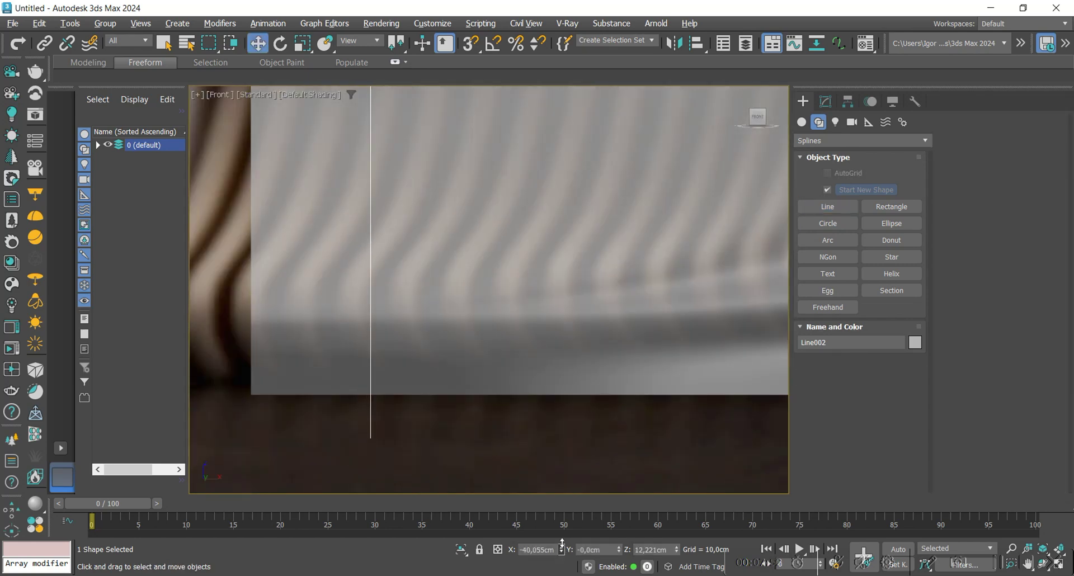
- Make the line visible in renderer and viewport with a rectangular section 25 cm long and 1 cm wide
left_click(835, 101)
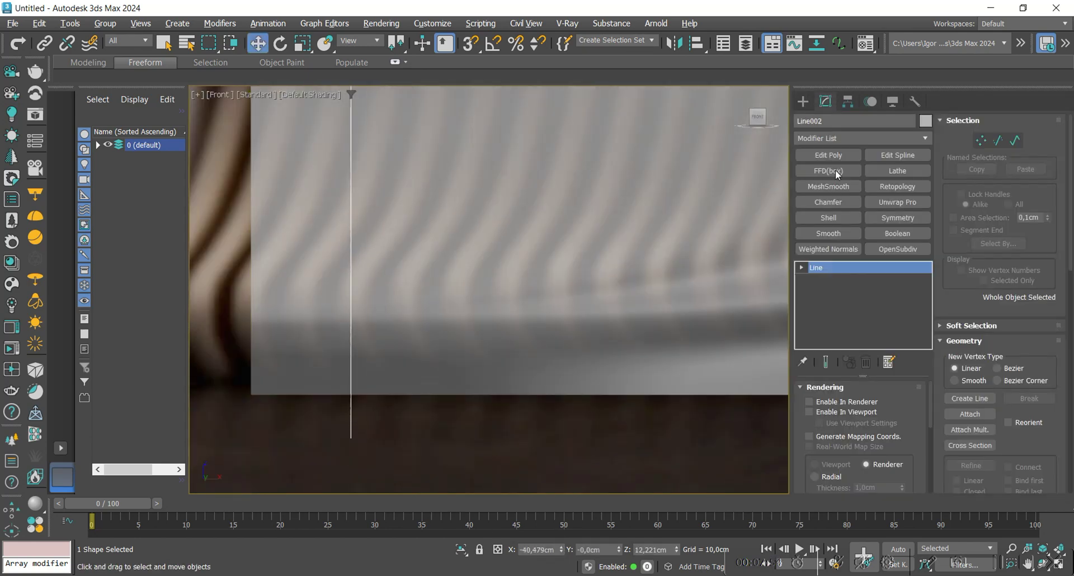
left_click(854, 403)
left_click(850, 412)
scroll(905, 414, "down", 4)
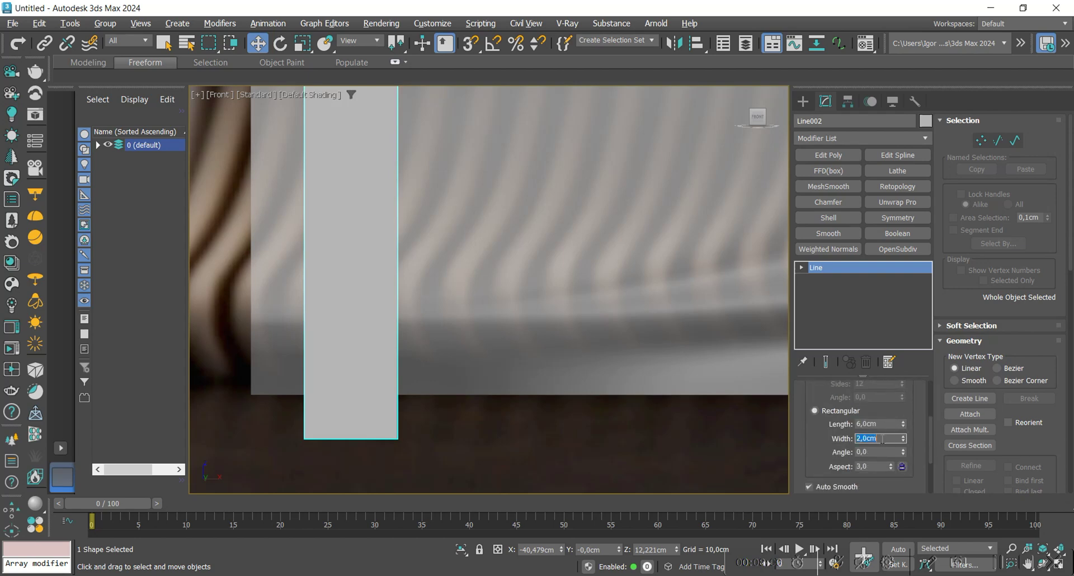
type("1")
key("Return")
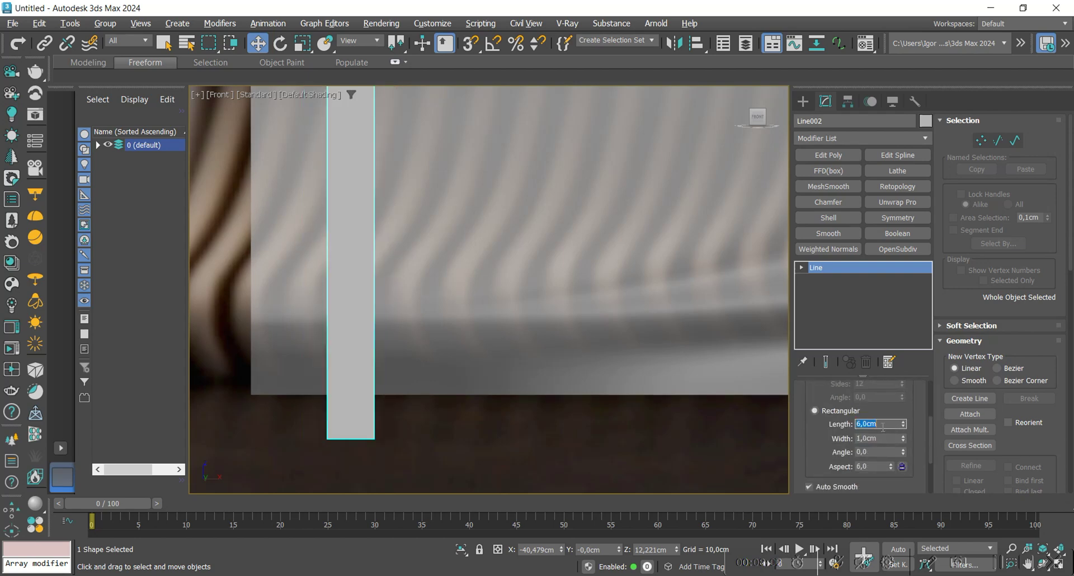
scroll(504, 314, "down", 5)
middle_click_drag(504, 314, 481, 337, "alt")
- Move the slat to the desk's left edge and clone 100 copies of it rightward with a narrow gap between slats
key("f")
scroll(489, 279, "up", 3)
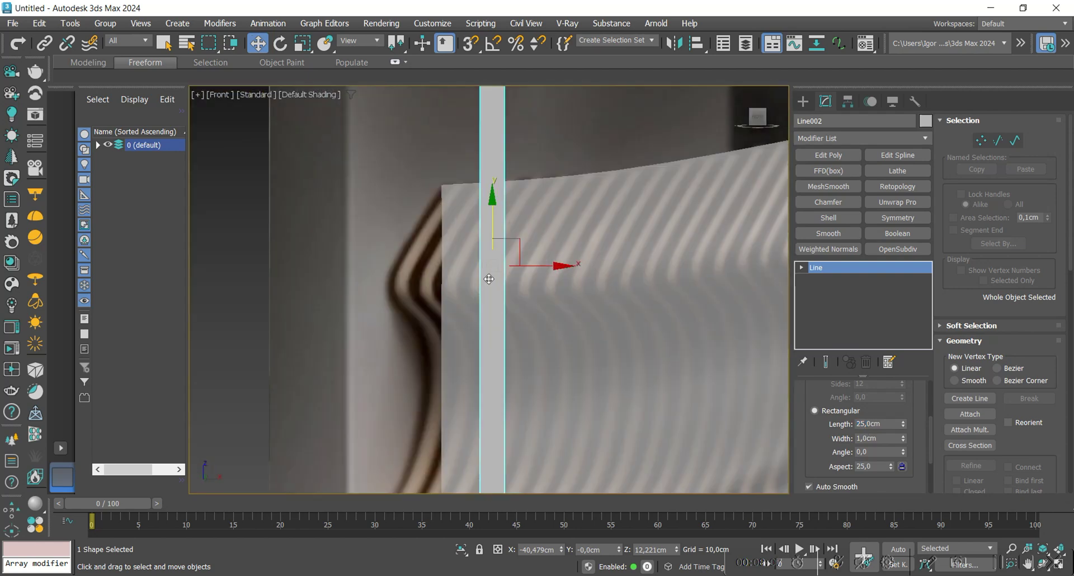
left_click_drag(529, 264, 489, 275)
scroll(489, 275, "down", 1)
middle_click_drag(489, 276, 348, 260)
scroll(411, 274, "up", 2)
scroll(394, 266, "up", 1)
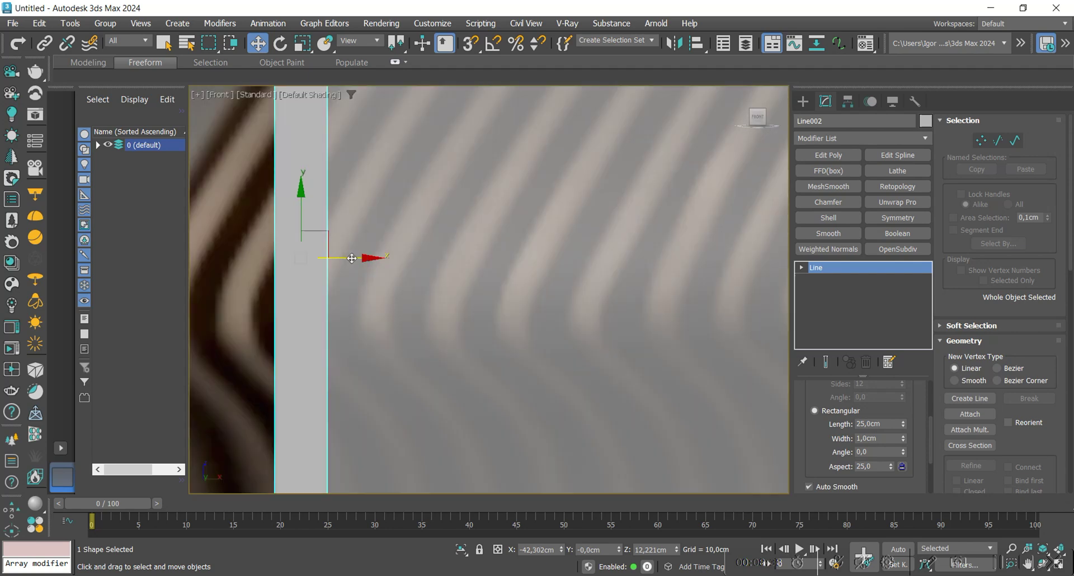
left_click_drag(351, 260, 409, 259)
left_click(532, 353)
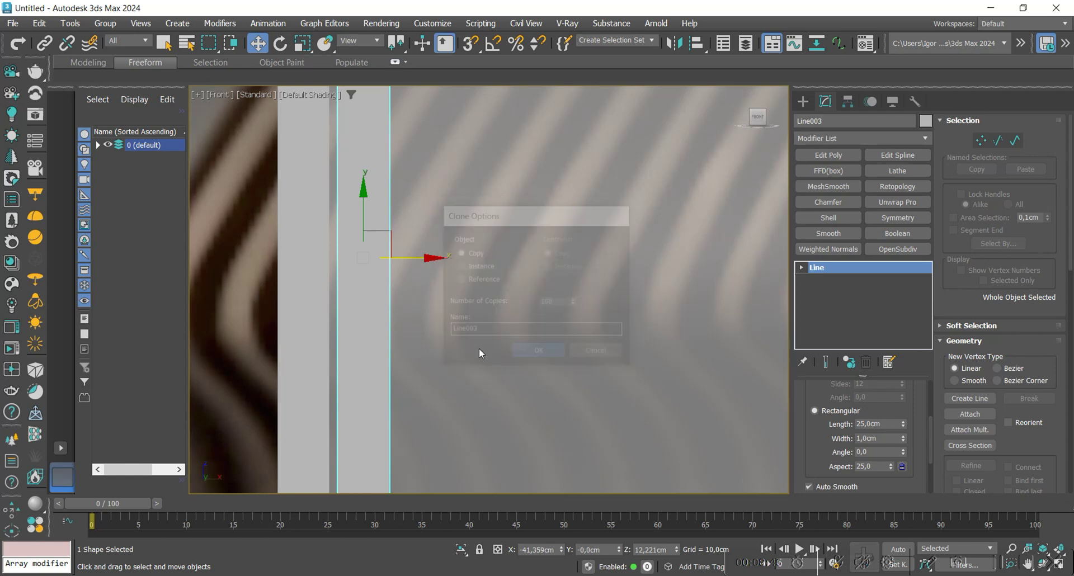
- Delete the three surplus slats that lie beyond the desk's right end
scroll(345, 317, "down", 12)
middle_click_drag(550, 319, 442, 320)
scroll(593, 302, "up", 5)
key("F3")
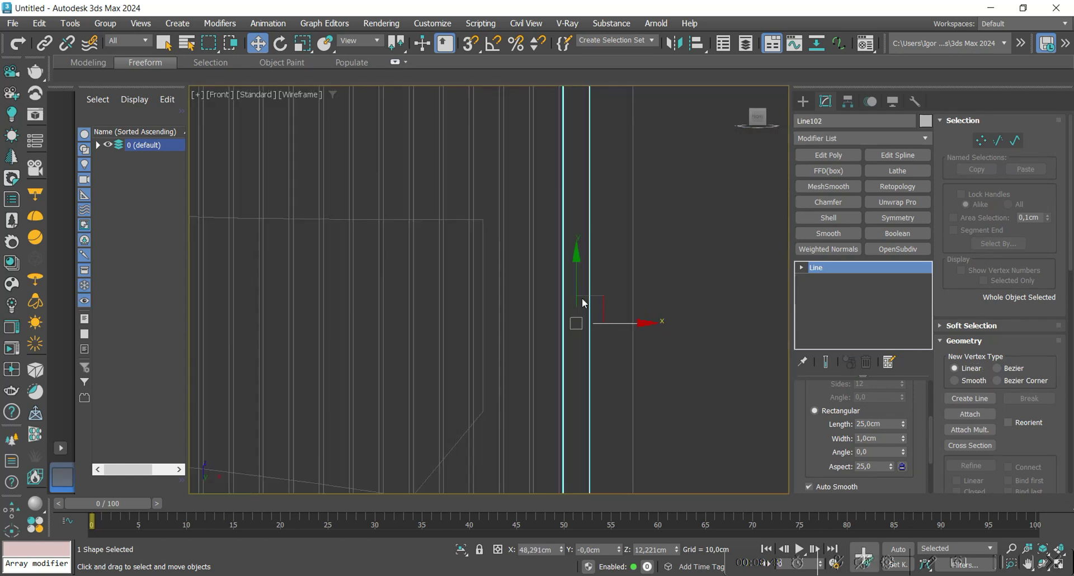
left_click_drag(616, 246, 486, 250)
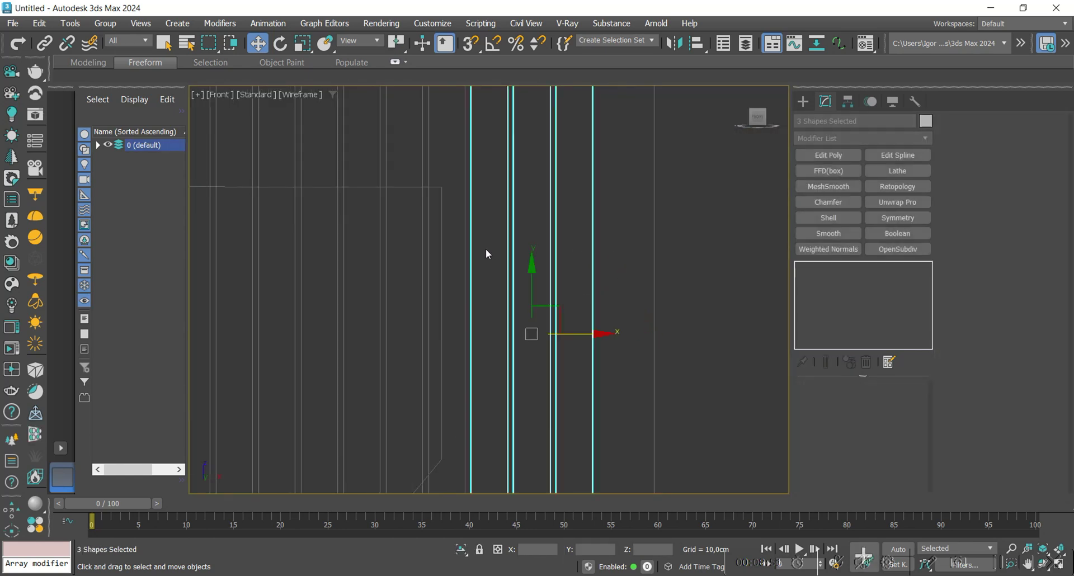
key("Delete")
scroll(536, 278, "down", 7)
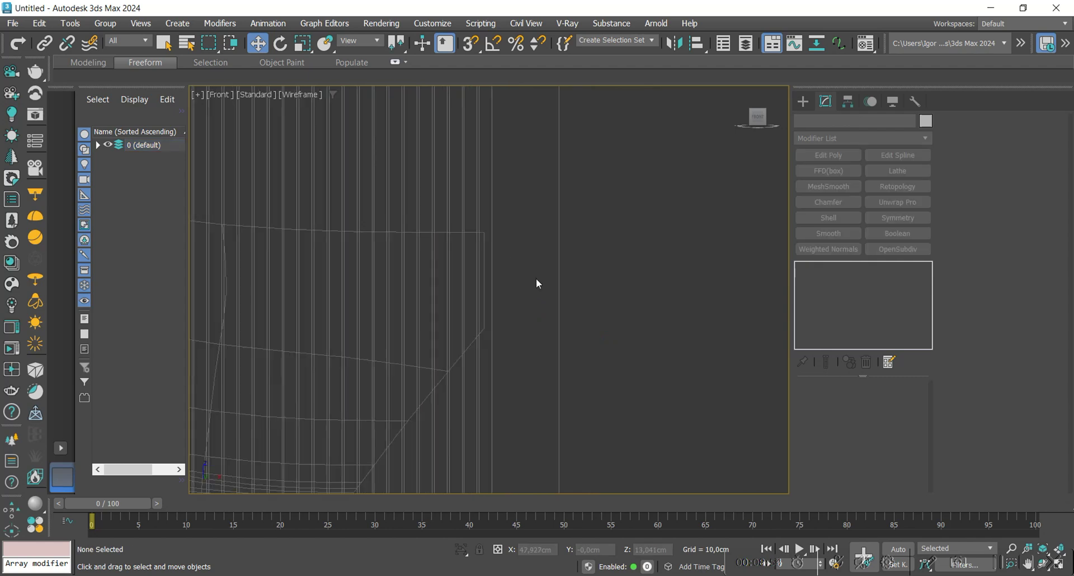
key("F3")
scroll(536, 279, "down", 3)
- Attach all the slat lines into one shape and convert it to an editable poly
middle_click_drag(536, 282, 572, 317, "alt")
middle_click_drag(577, 373, 592, 343, "alt")
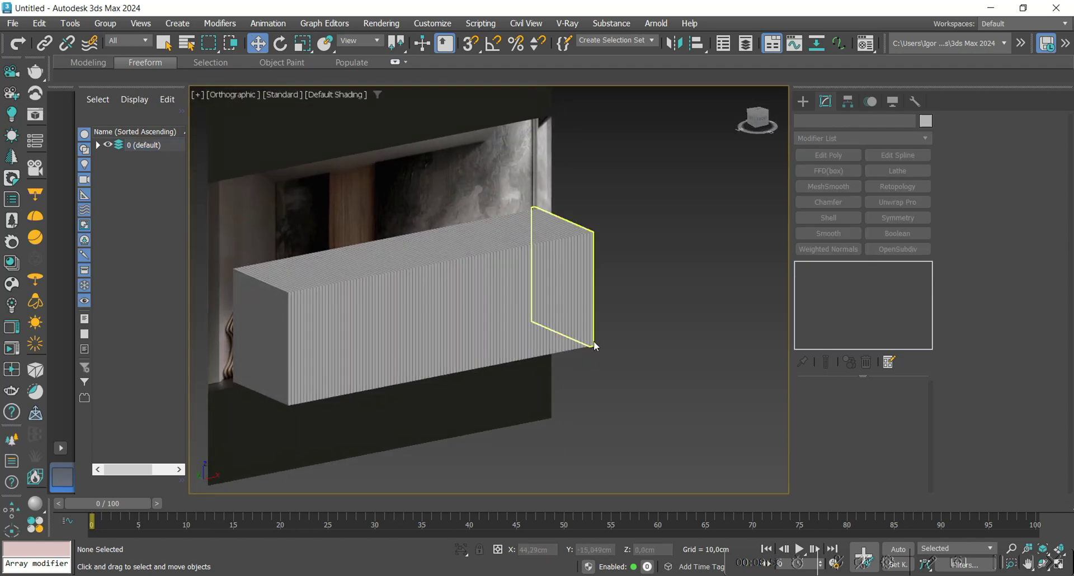
left_click(591, 344)
left_click(992, 433)
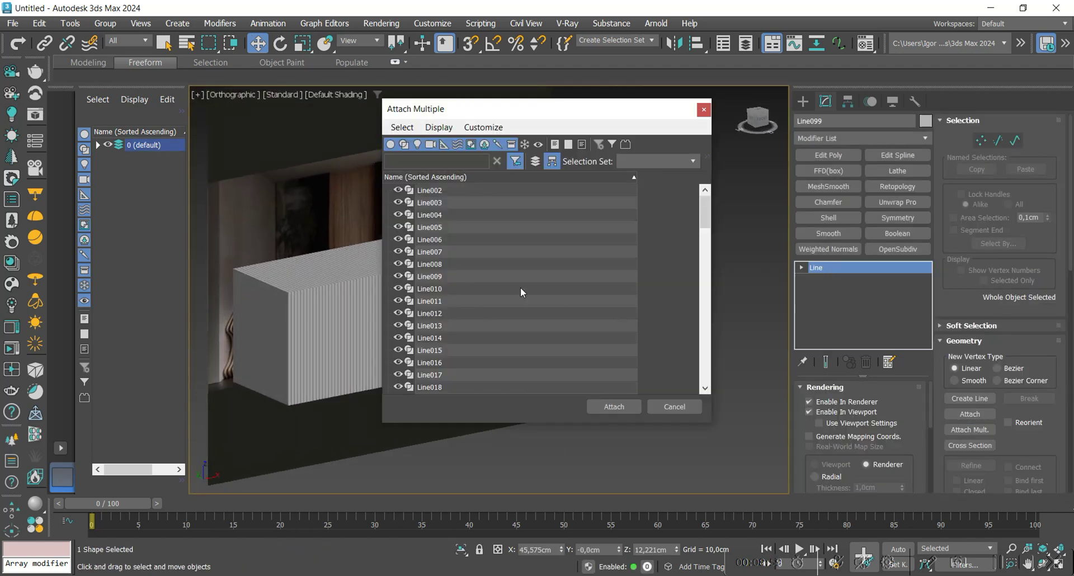
key("ctrl+a")
left_click(638, 407)
mouse_move(503, 354)
middle_mouse_down()
mouse_move(526, 344)
mouse_move(514, 348)
middle_mouse_up()
key("F3")
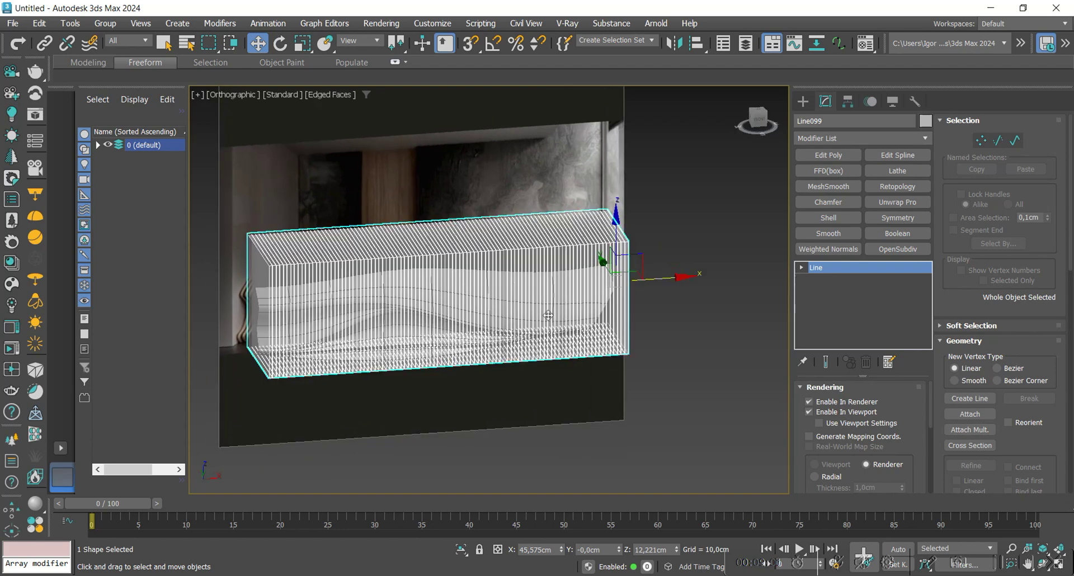
key("F3")
key("ctrl+e")
scroll(566, 302, "up", 3)
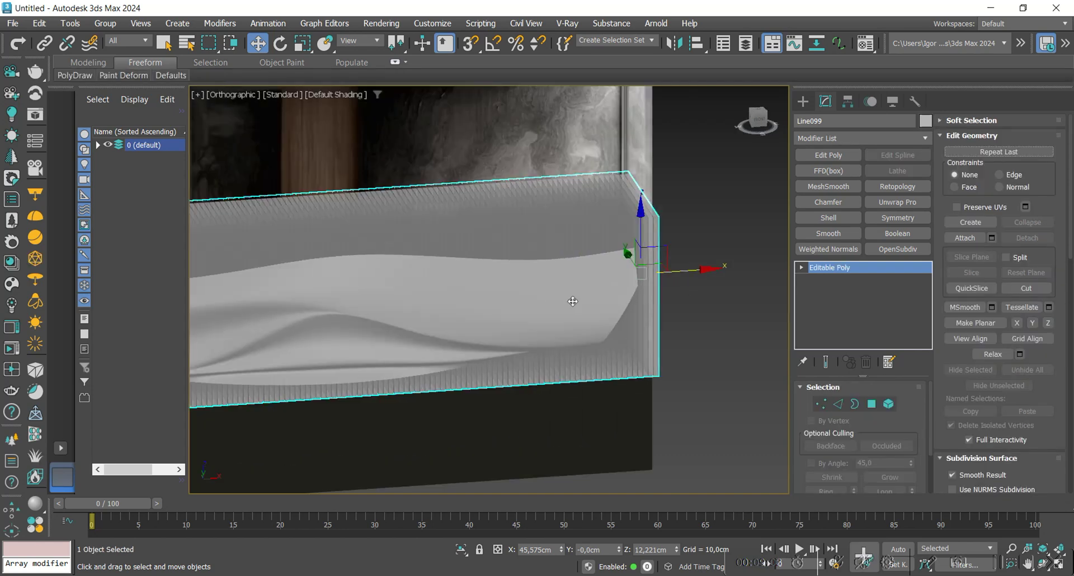
- Apply a Boolean Intersect between the slats and the wavy desk body, and collapse the result to an editable poly
left_click(898, 233)
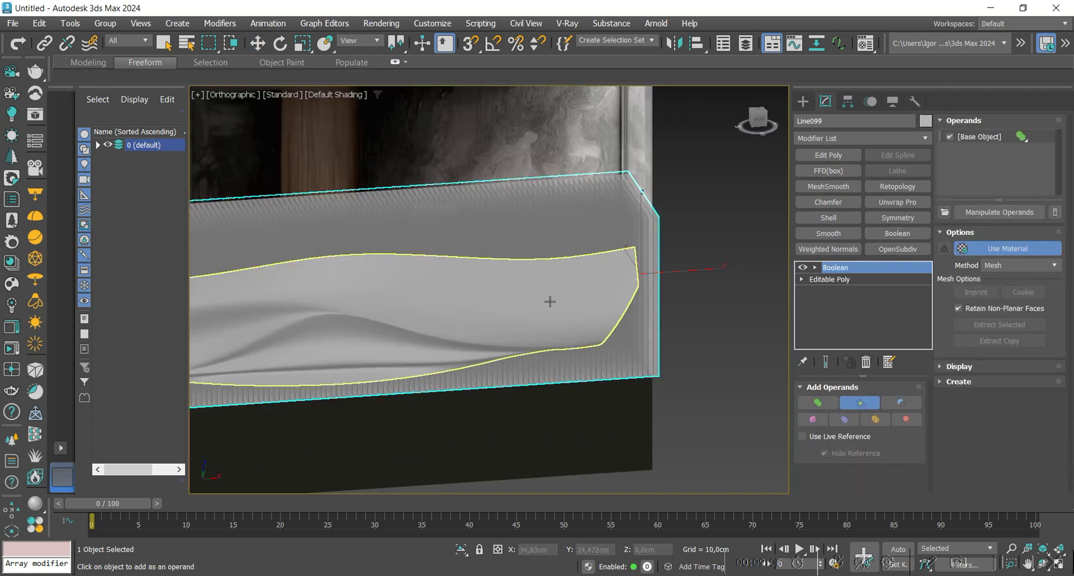
right_click(694, 358)
middle_click_drag(716, 334, 645, 335, "alt")
scroll(657, 309, "up", 5)
key("alt+c")
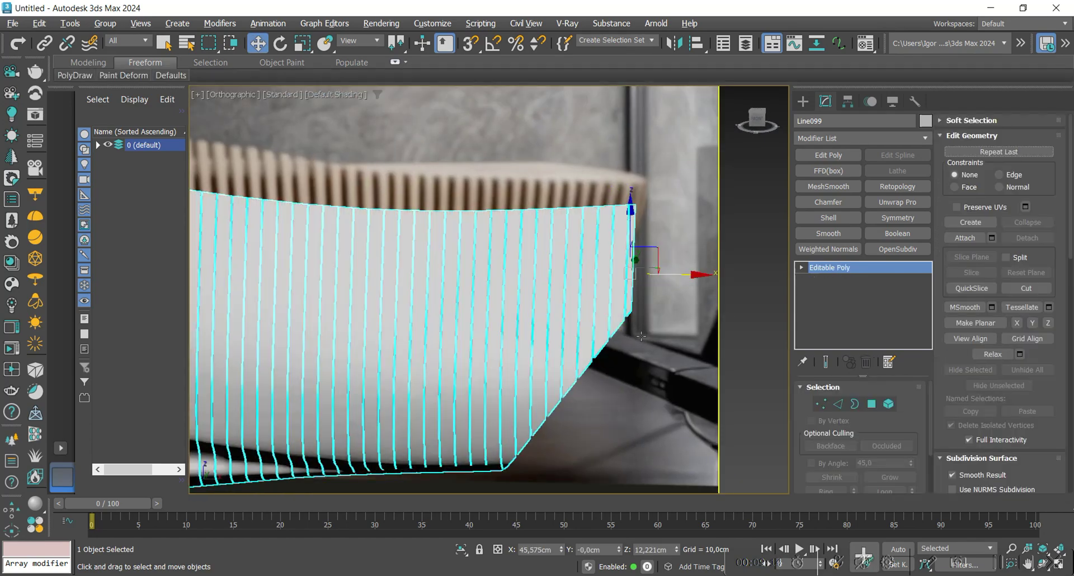
- Select the narrow slat element at the desk's right end with edges shown, and undo the selection
left_click(890, 407)
key("F4")
scroll(637, 278, "up", 3)
left_click(629, 230)
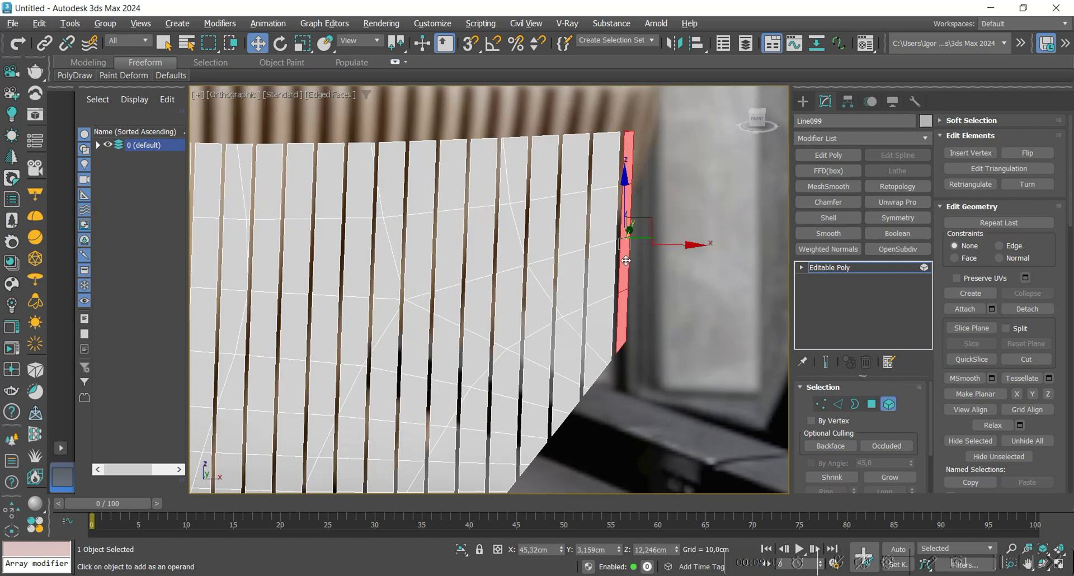
scroll(627, 254, "down", 2)
key("ctrl+z")
- At edge level, select the extra lengthwise edge loop running down a slat near the desk's left end
scroll(637, 275, "down", 3)
scroll(650, 282, "down", 4)
middle_click_drag(626, 282, 770, 276)
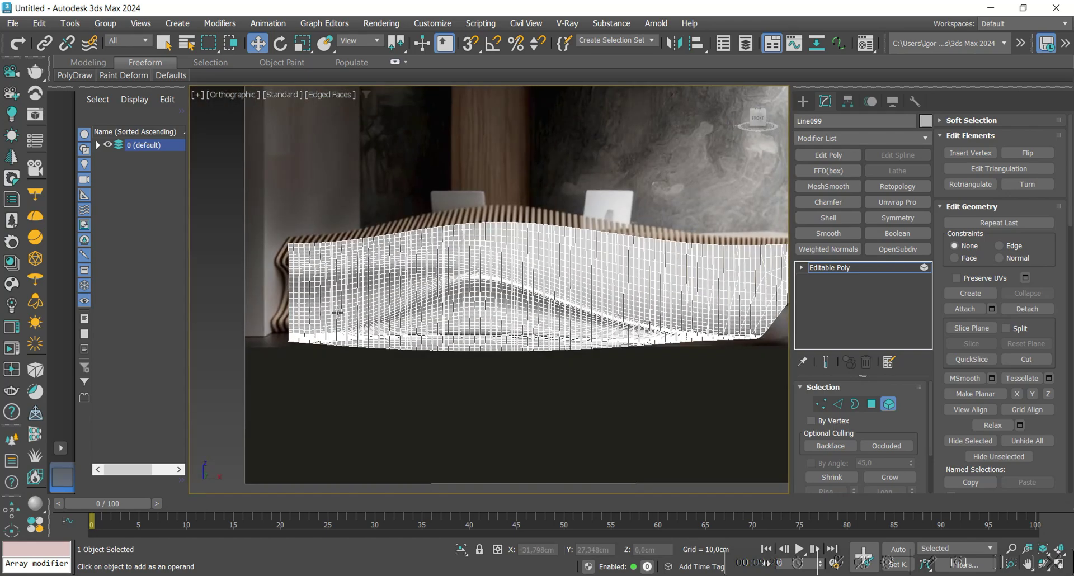
scroll(289, 245, "up", 8)
scroll(306, 252, "down", 2)
scroll(308, 252, "down", 8)
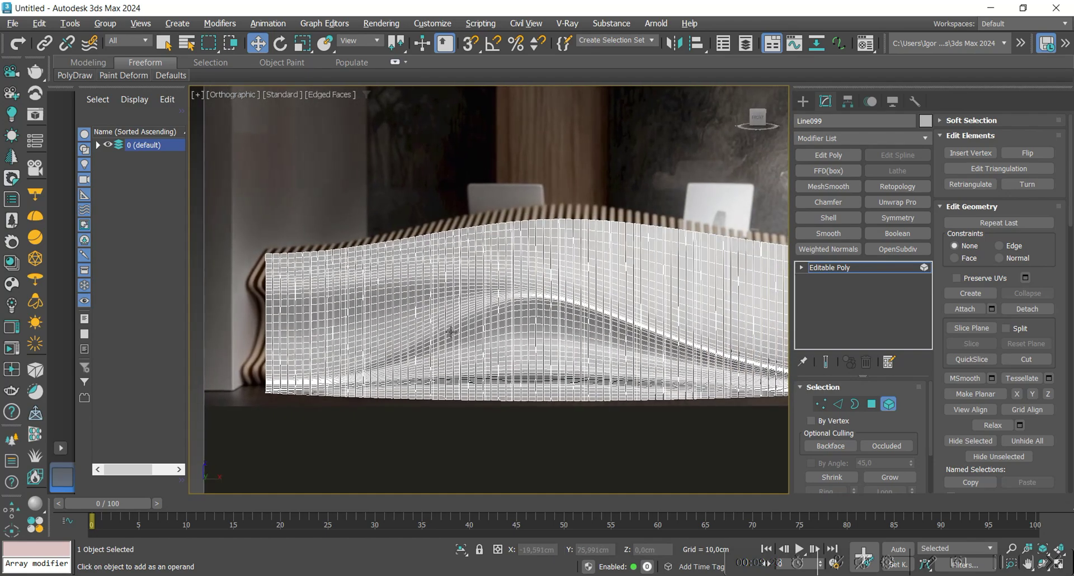
middle_click_drag(451, 332, 476, 348, "alt")
key("2")
left_click(361, 407)
scroll(302, 347, "up", 9)
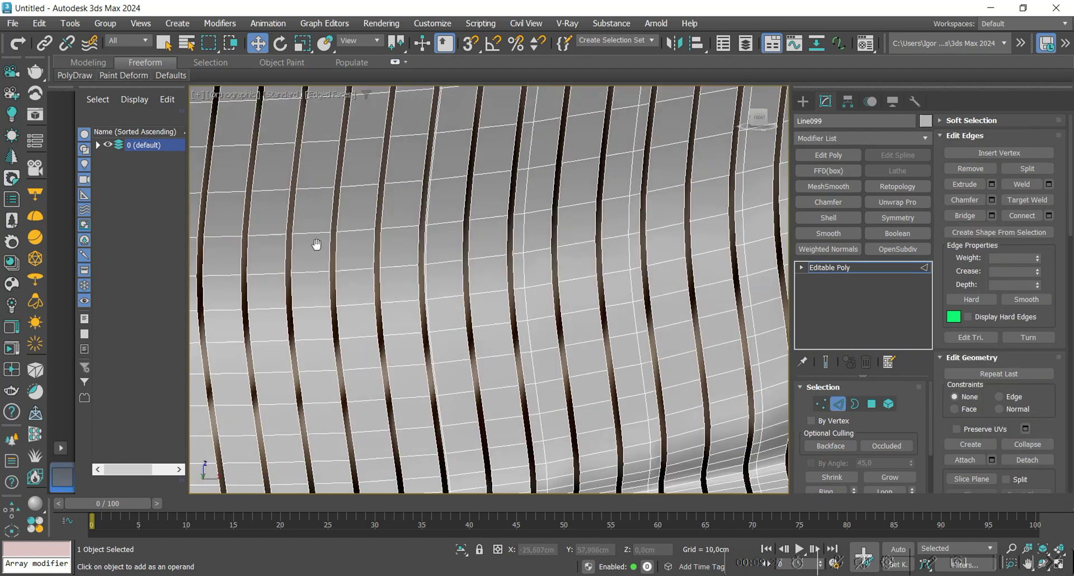
middle_click_drag(314, 245, 427, 305)
scroll(427, 363, "down", 2)
scroll(427, 363, "up", 6)
double_click(457, 317)
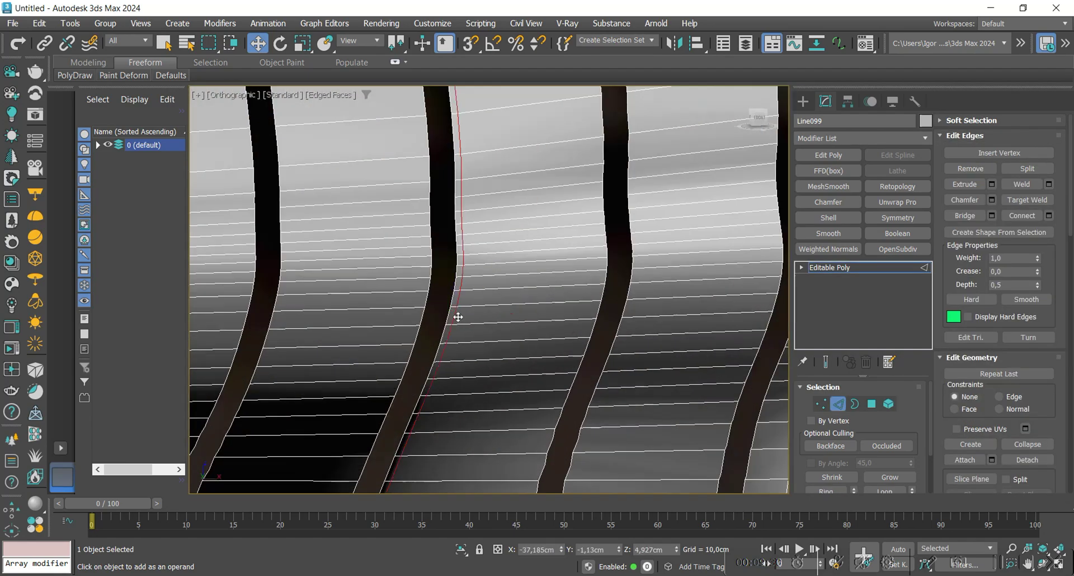
- Add the extra lengthwise edge loop on the next affected slat, toward the desk's middle, to the edge selection
scroll(457, 317, "down", 4)
scroll(579, 317, "up", 3)
scroll(579, 316, "down", 5)
scroll(575, 339, "up", 5)
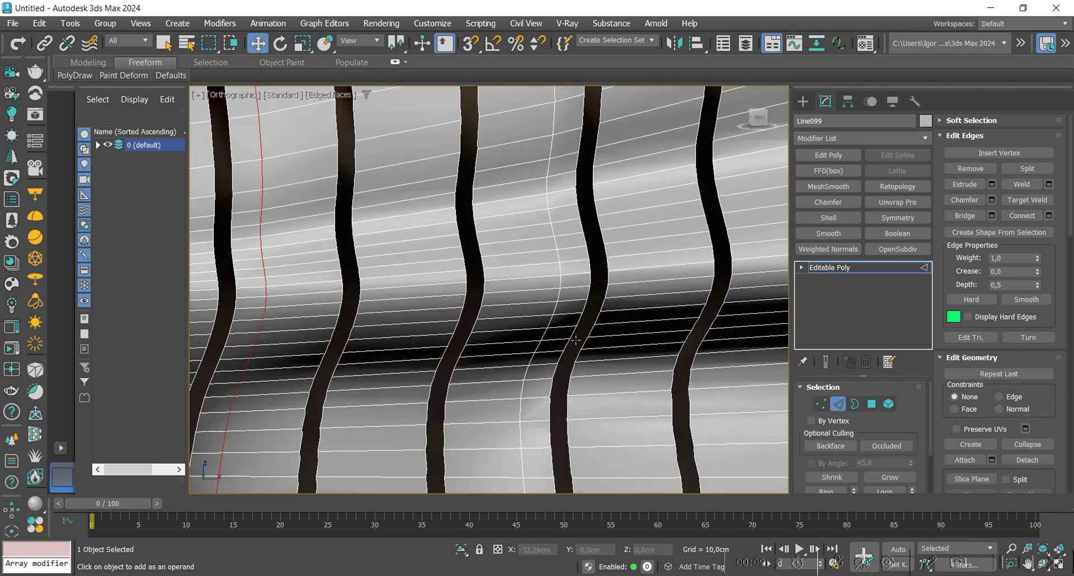
scroll(556, 310, "down", 5)
scroll(565, 327, "up", 3)
scroll(659, 324, "down", 3)
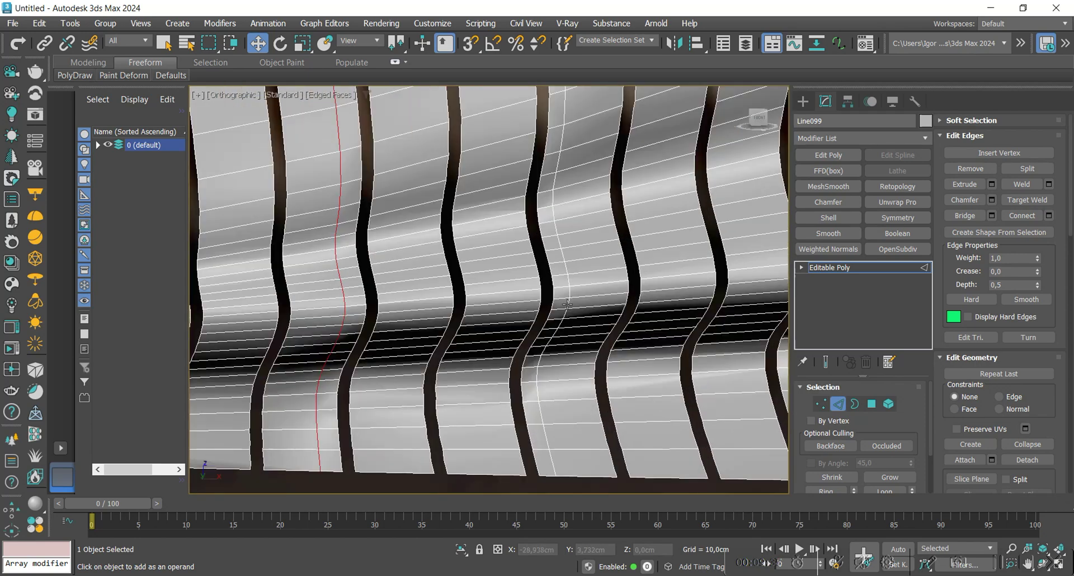
middle_click_drag(659, 325, 372, 343)
middle_click_drag(607, 339, 442, 309)
double_click(493, 278, "ctrl")
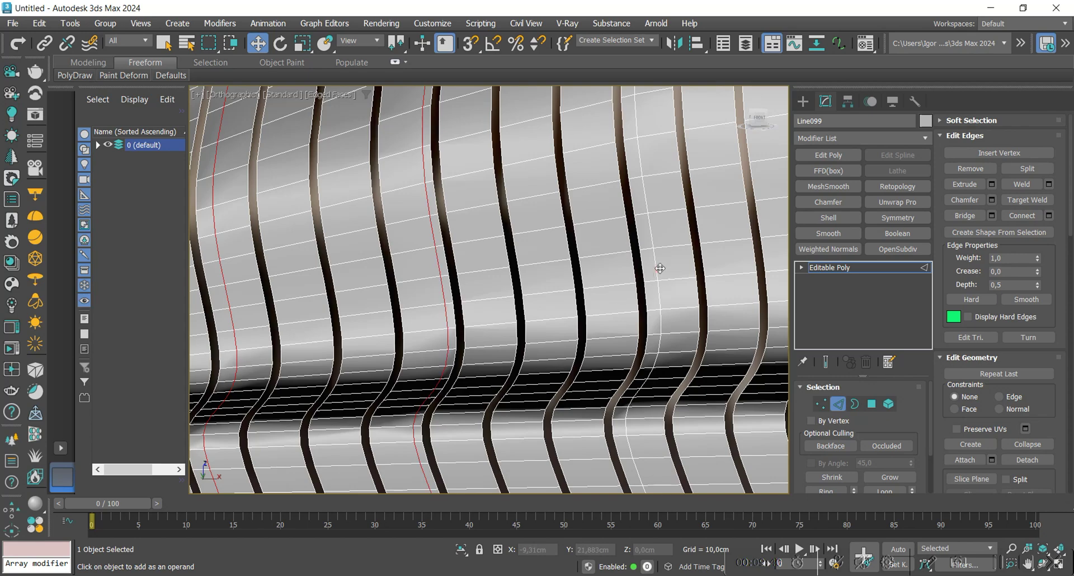
- Extend the edge selection with the extra lengthwise loops on the slats across the middle of the desk
middle_click_drag(660, 268, 360, 302, "alt")
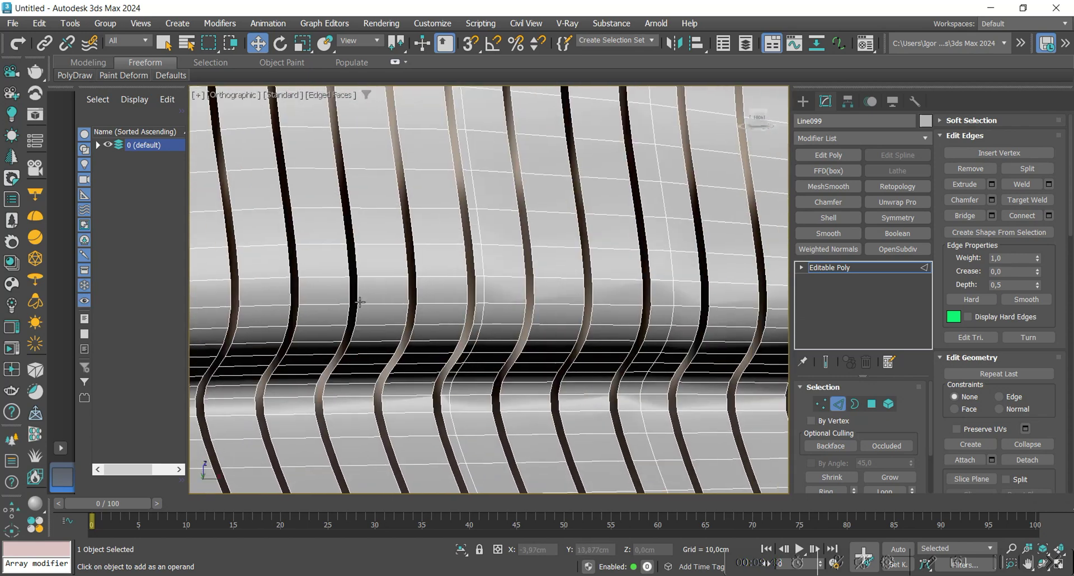
middle_click_drag(483, 268, 442, 333, "alt")
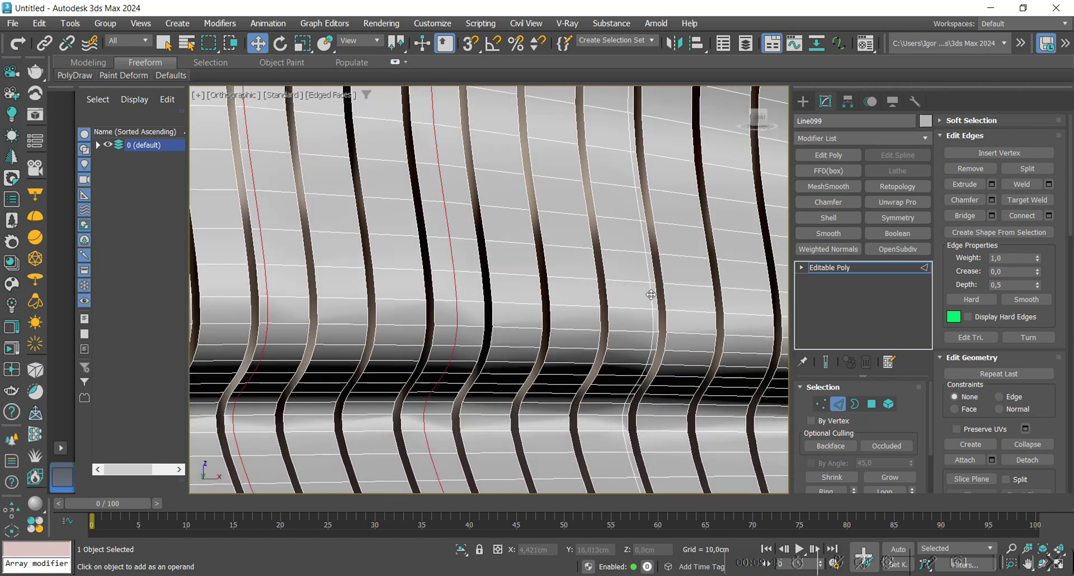
middle_click_drag(651, 295, 416, 303, "alt")
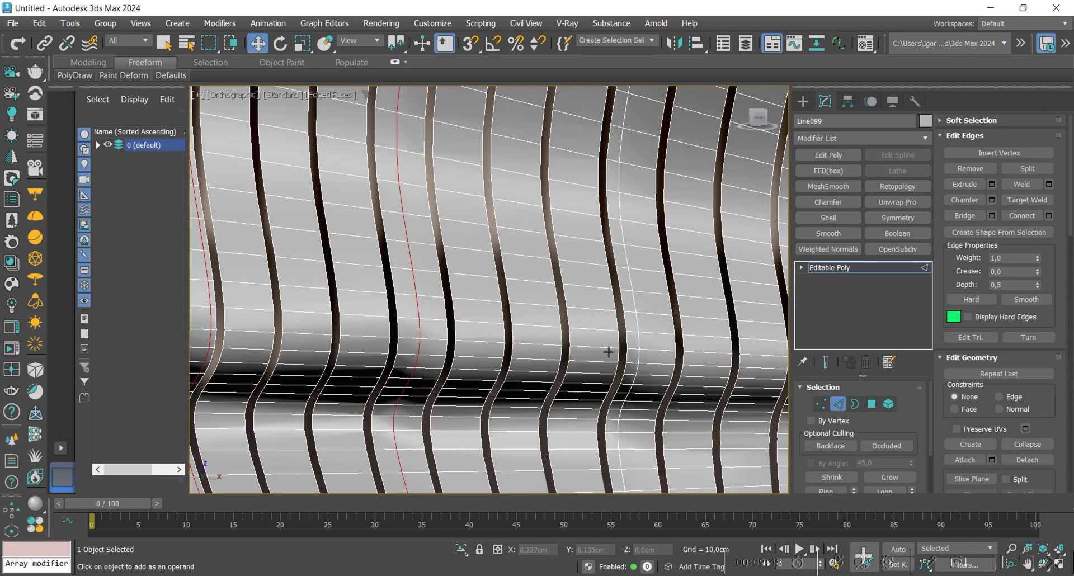
middle_click_drag(637, 324, 393, 339, "alt")
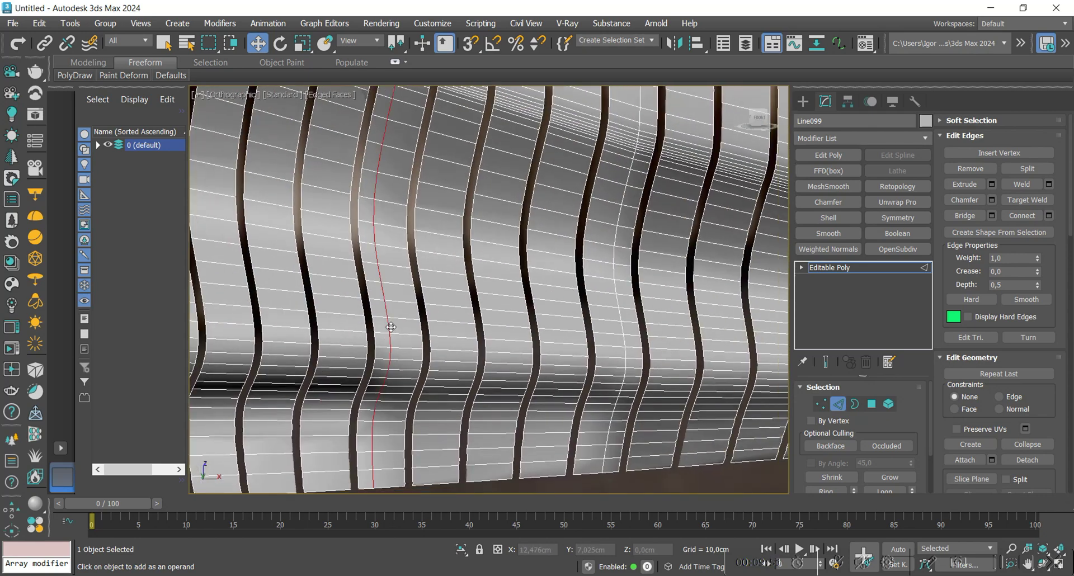
double_click(621, 330, "ctrl")
- Add the stray lengthwise edges that run through the lower fold of the right-hand slats to the selection
middle_click_drag(669, 351, 291, 358)
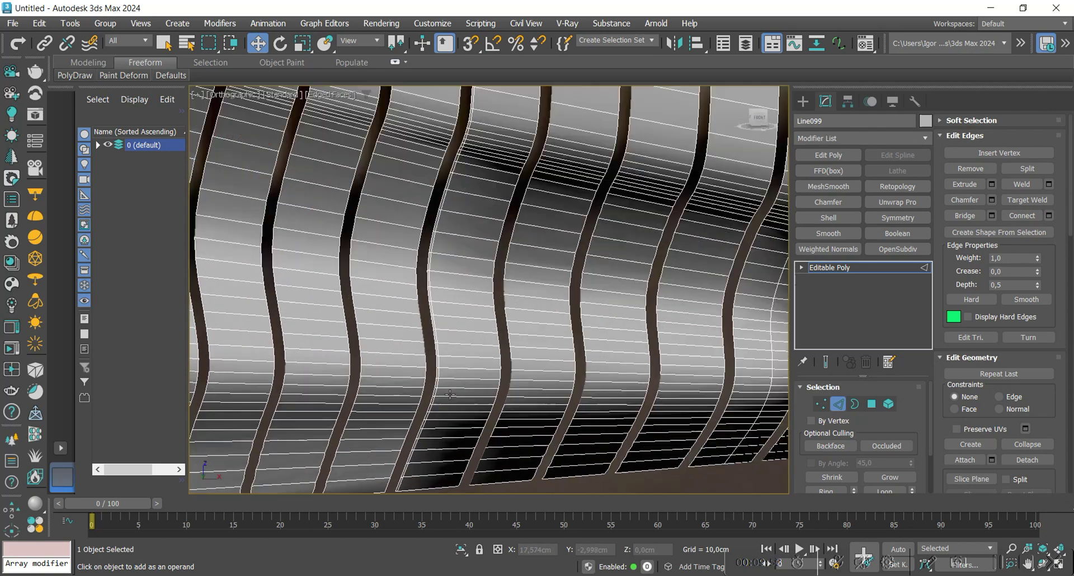
scroll(436, 363, "up", 3)
scroll(439, 363, "down", 4)
middle_click_drag(588, 347, 451, 295)
scroll(437, 344, "up", 3)
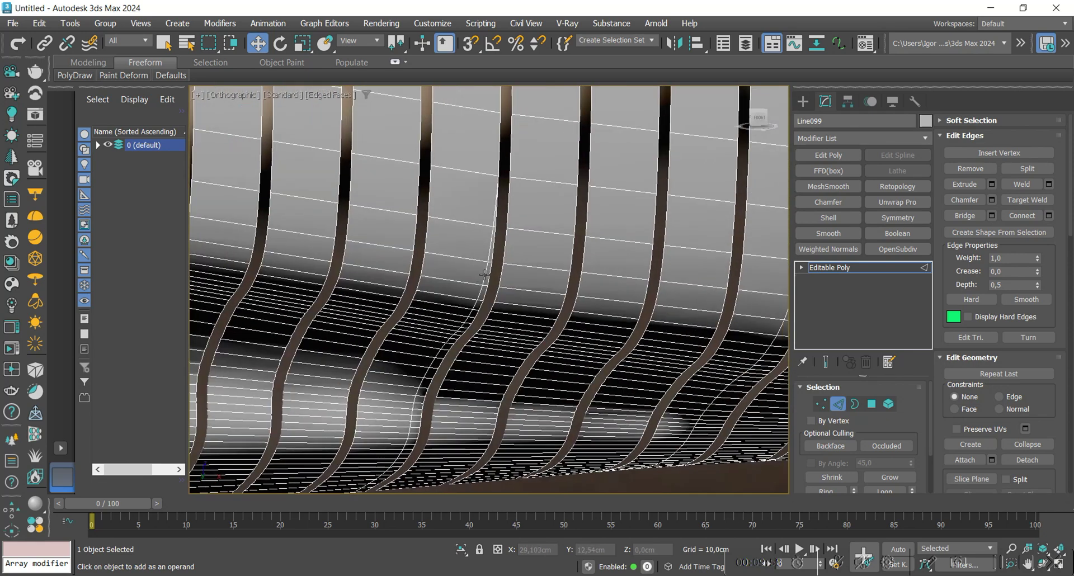
middle_click_drag(512, 373, 558, 315, "alt")
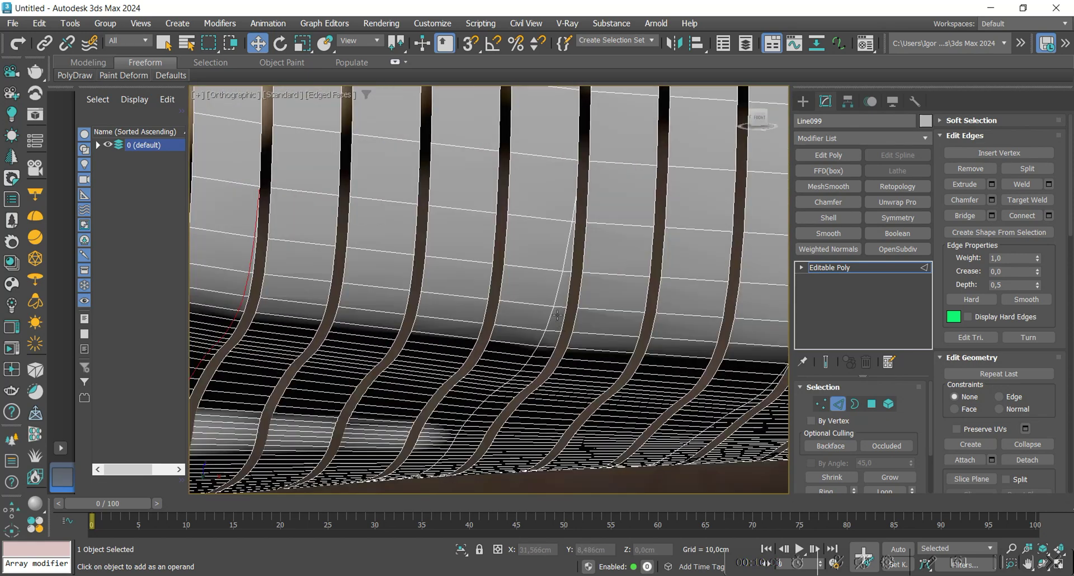
scroll(654, 373, "down", 2)
middle_click_drag(705, 380, 487, 348)
scroll(499, 351, "up", 5)
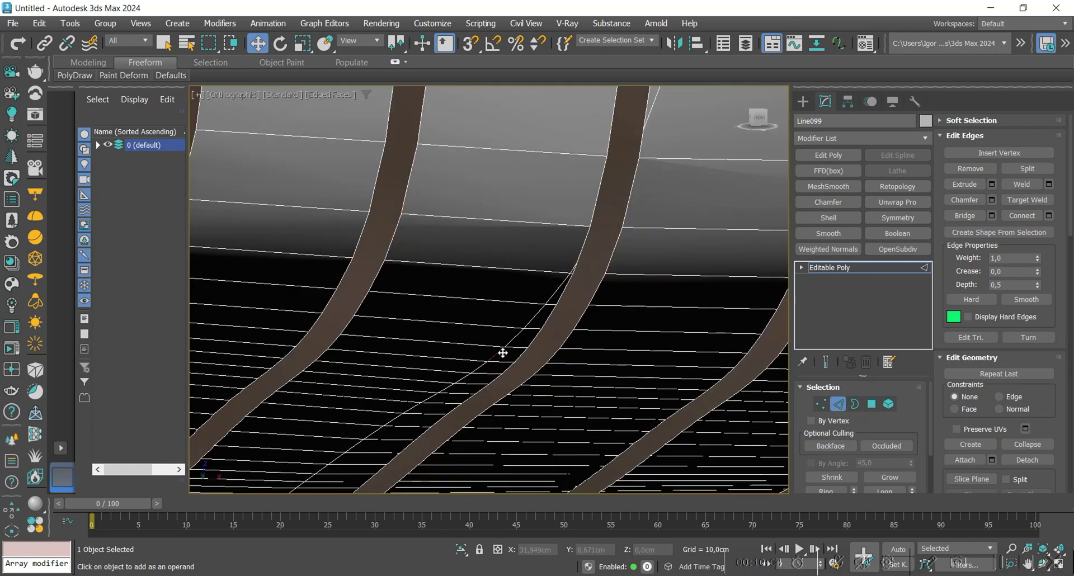
double_click(504, 352, "ctrl")
- Add the slanted stray edges crossing the slats at the desk's lower right end to the selection
scroll(498, 356, "down", 3)
middle_click_drag(397, 420, 454, 202, "alt")
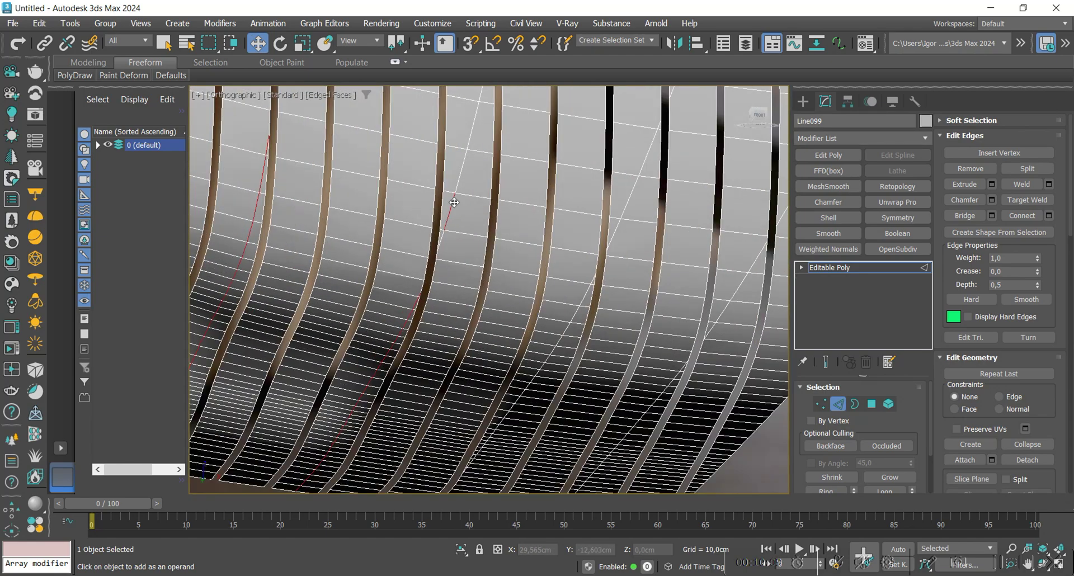
middle_click_drag(532, 421, 562, 327, "alt")
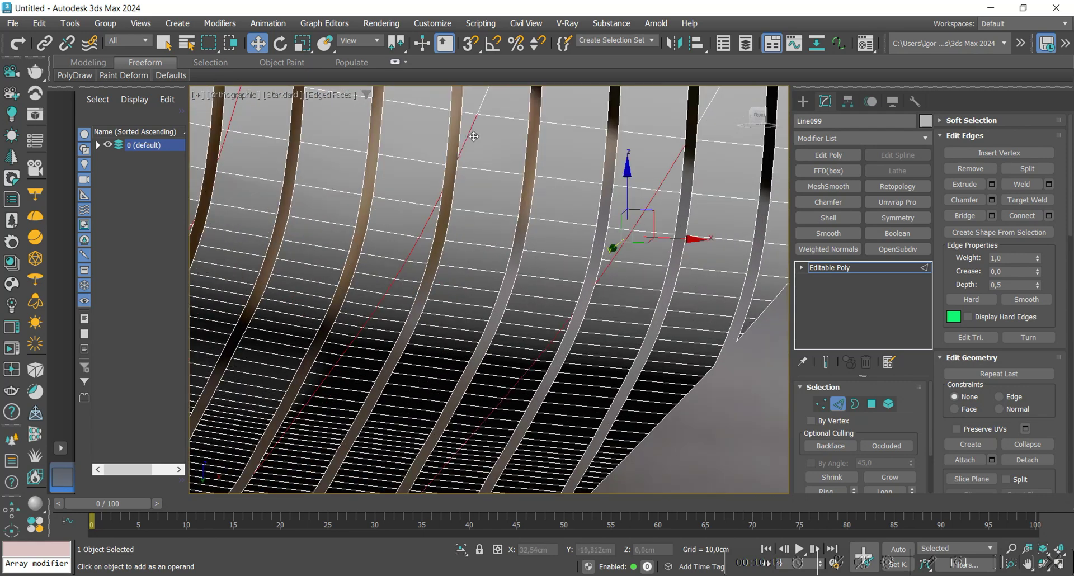
middle_click_drag(650, 297, 568, 309, "alt")
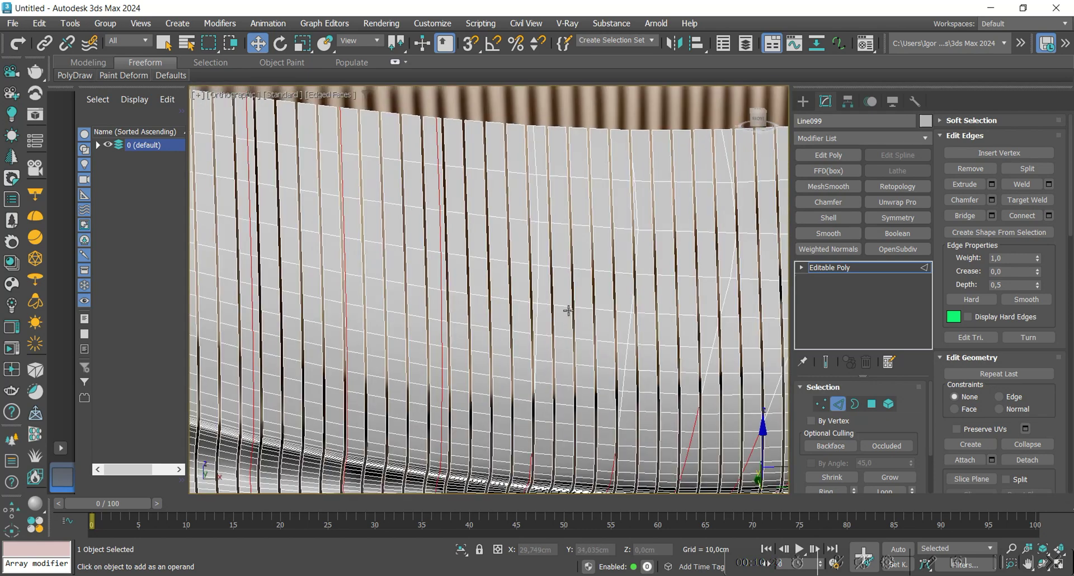
- Add the upper continuations of the stray edges on the right-hand slats, and remove all selected edges with their vertices
scroll(551, 294, "up", 3)
scroll(520, 237, "down", 4)
middle_click_drag(520, 236, 606, 315)
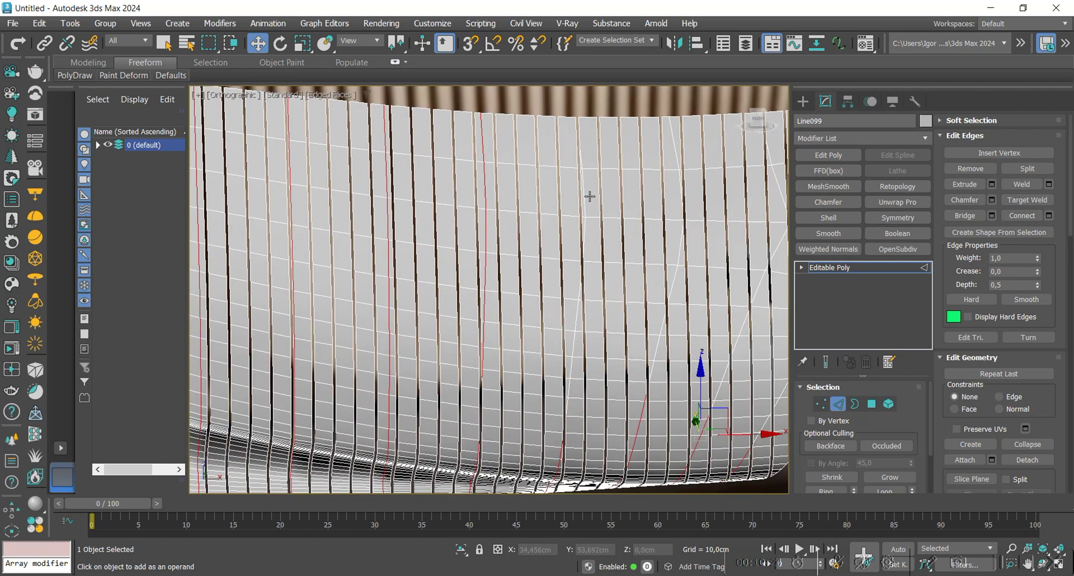
scroll(590, 196, "up", 3)
middle_click_drag(586, 189, 554, 337, "alt")
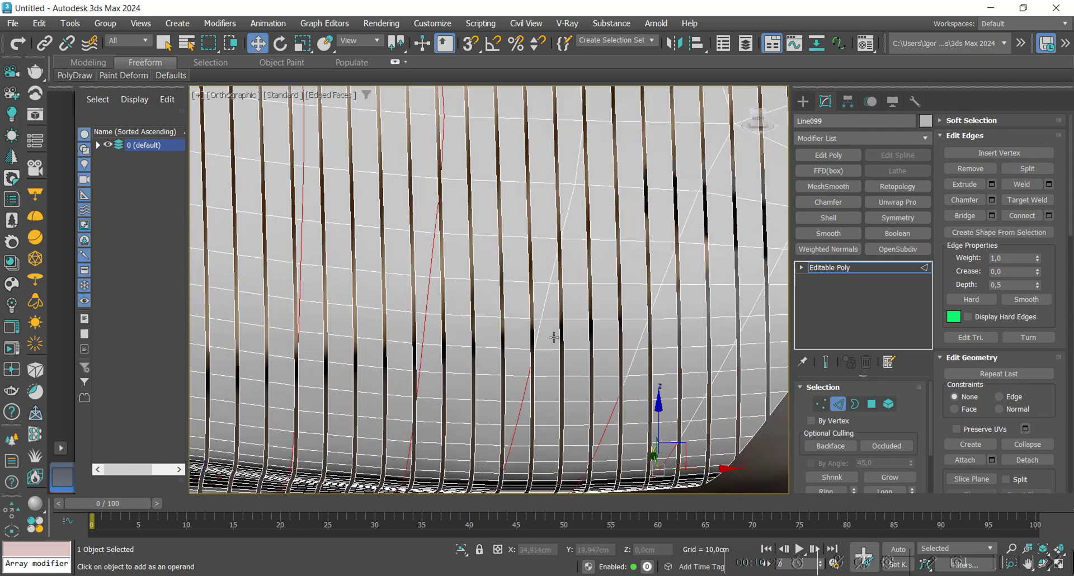
left_click(548, 300, "ctrl")
left_click(571, 203, "ctrl")
left_click(580, 160, "ctrl")
middle_click_drag(633, 177, 586, 357)
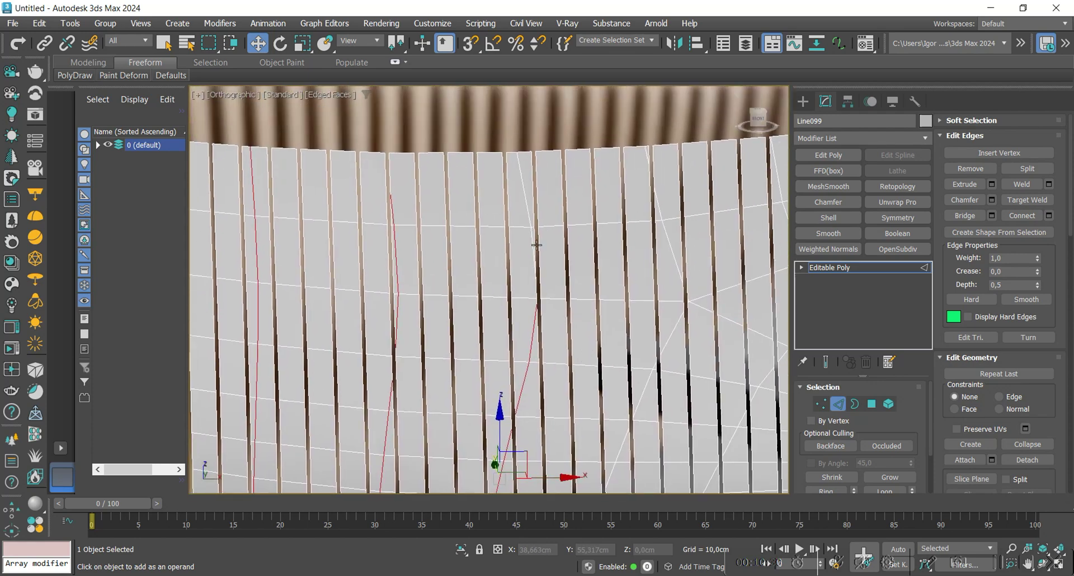
key("ctrl+BackSpace")
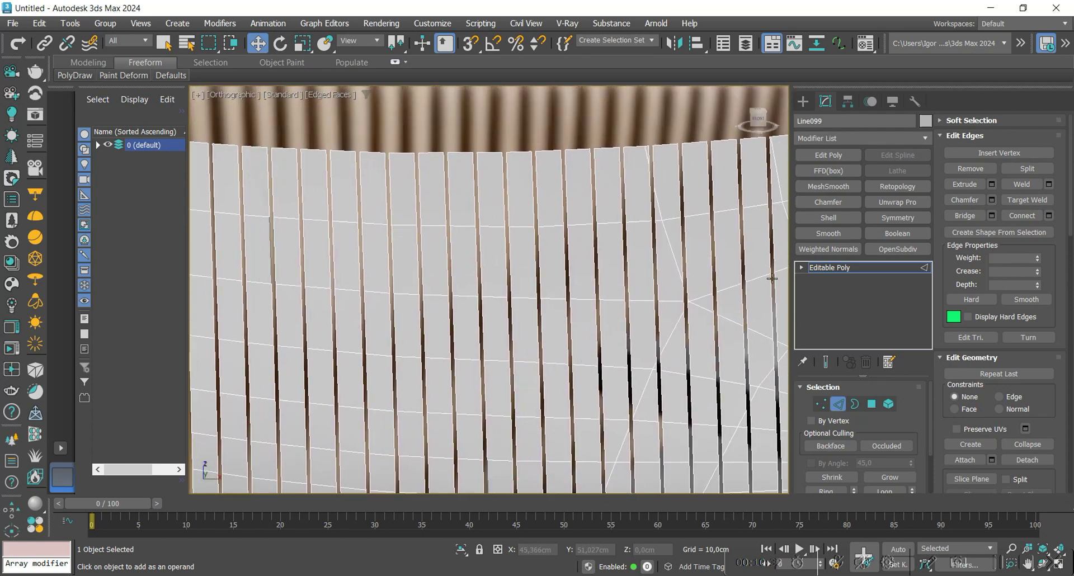
- Select the diagonal stray edges around the converging point on the upper right slats, leaving out the crosswise edges
middle_click_drag(721, 260, 596, 228)
scroll(597, 228, "down", 4)
middle_click_drag(539, 313, 597, 329, "alt")
scroll(597, 330, "up", 10)
left_click(571, 308)
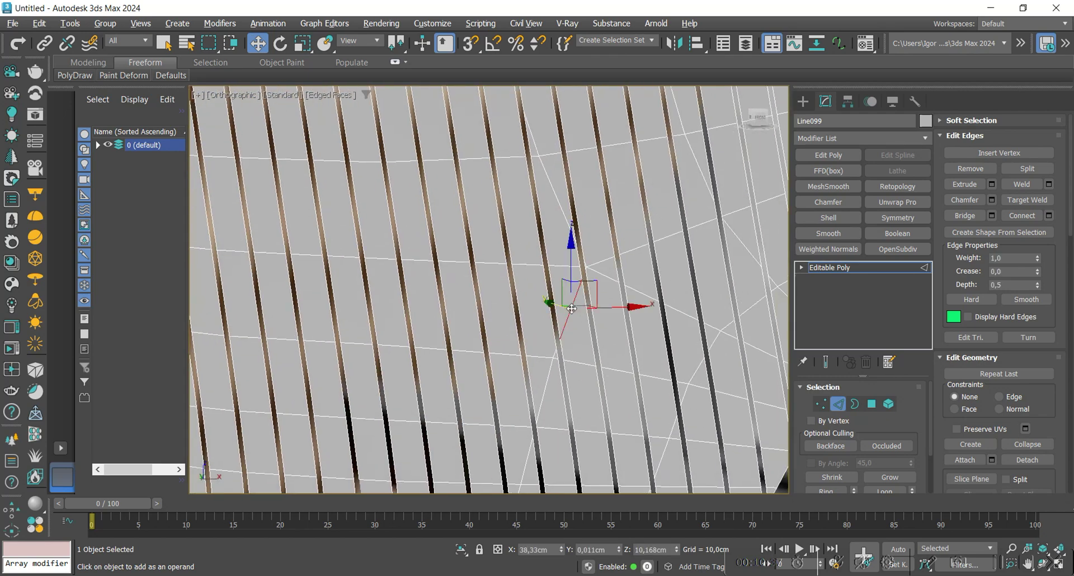
scroll(607, 271, "up", 3)
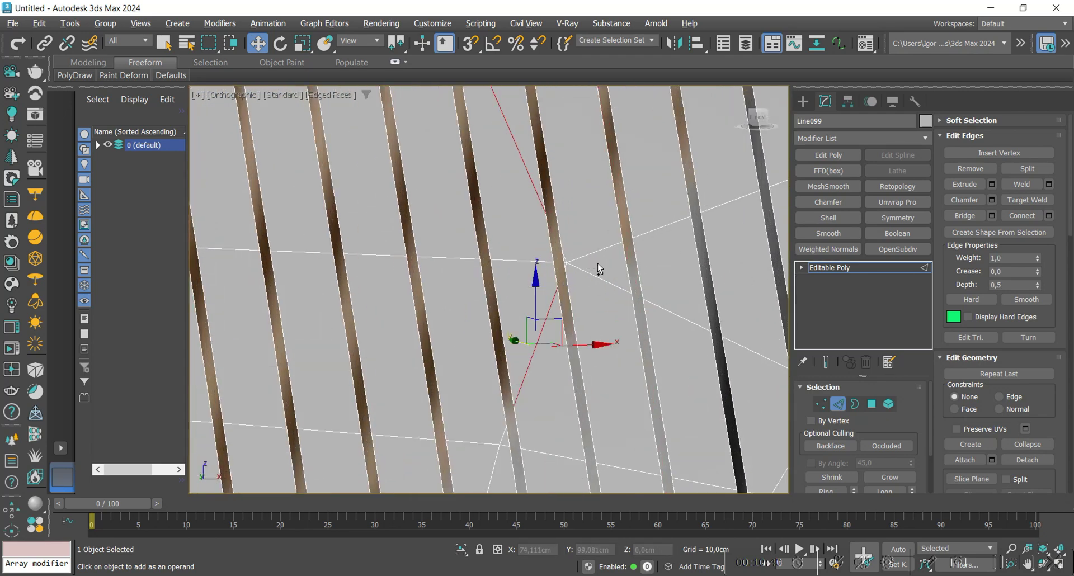
scroll(574, 263, "up", 3)
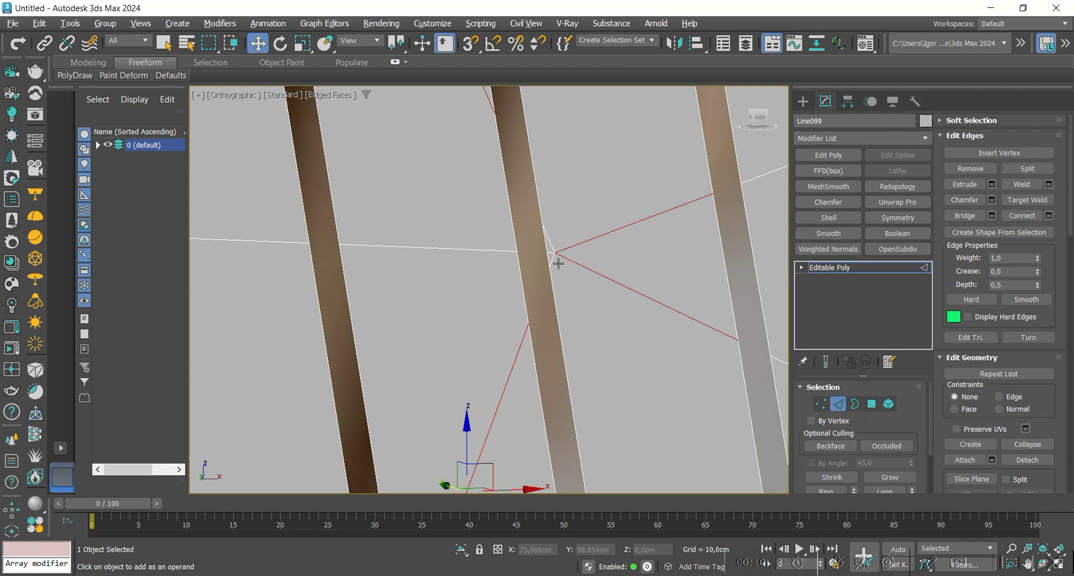
scroll(609, 270, "down", 4)
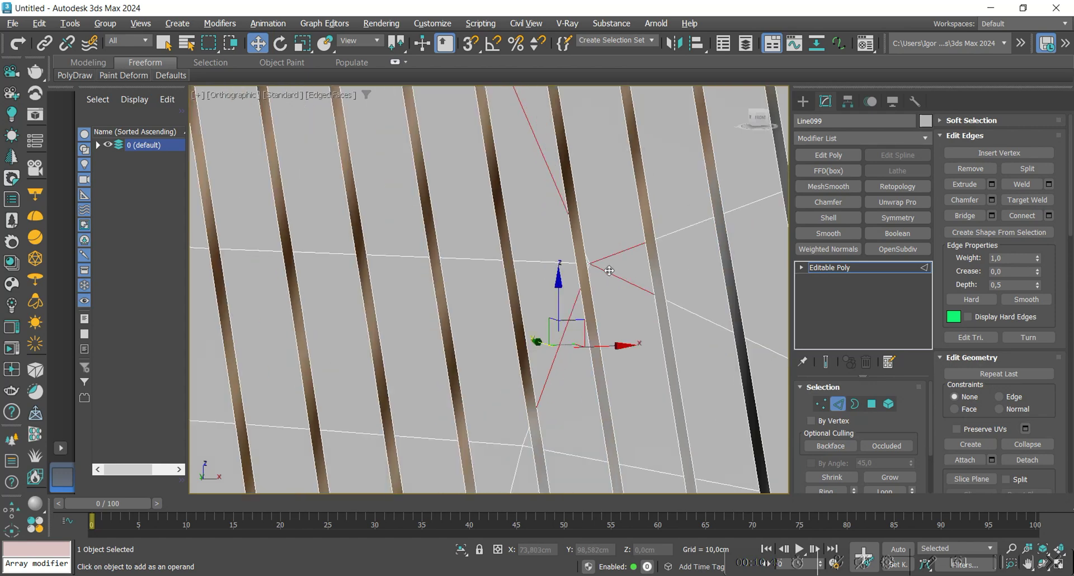
scroll(588, 265, "up", 4)
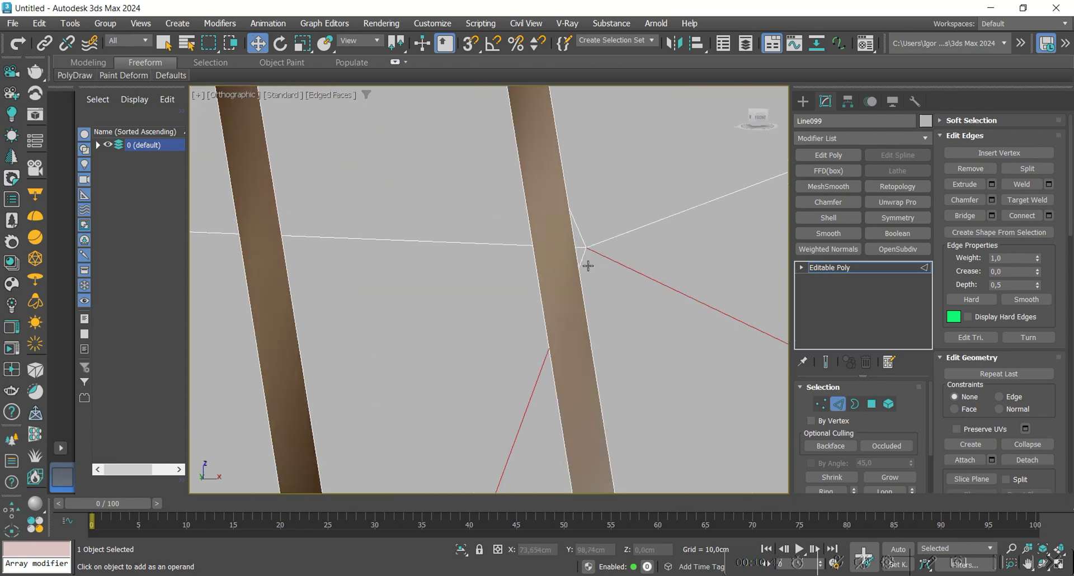
left_click(735, 291)
- Select the remaining slanted edges running across the slats at the desk's right end and remove them
scroll(566, 274, "down", 4)
middle_click_drag(566, 274, 547, 226)
left_click(517, 288)
left_click(525, 255, "ctrl")
middle_click_drag(507, 369, 537, 276)
left_click(525, 286, "ctrl")
left_click(503, 367, "ctrl")
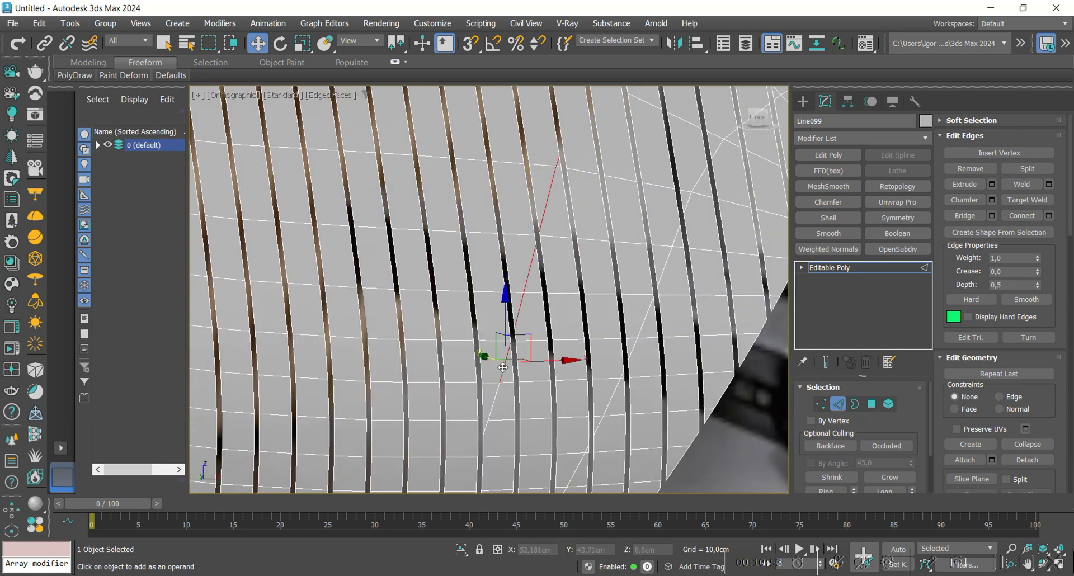
middle_click_drag(503, 368, 544, 274, "alt")
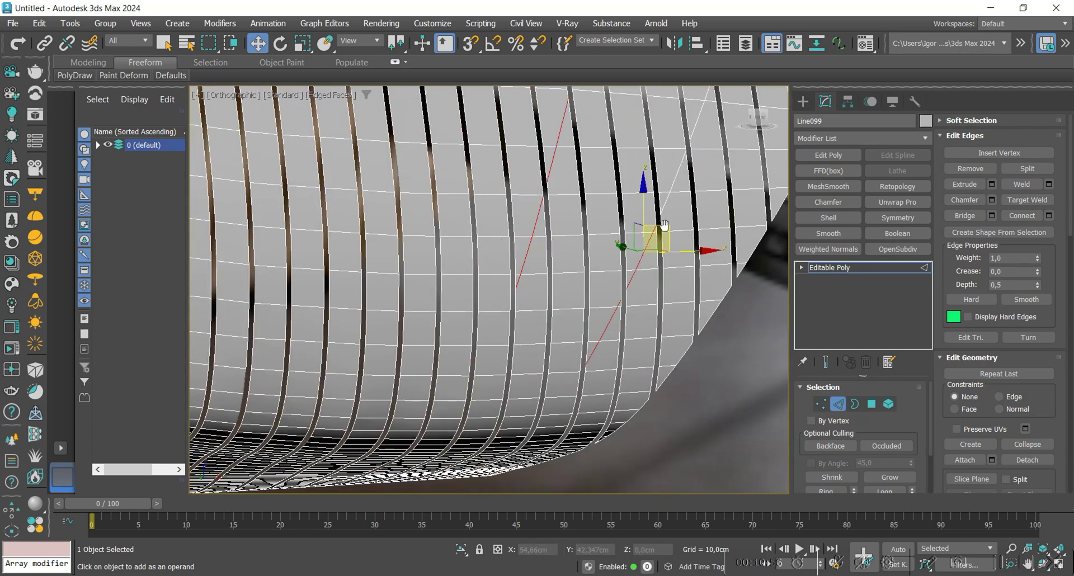
middle_click_drag(652, 240, 560, 355, "alt")
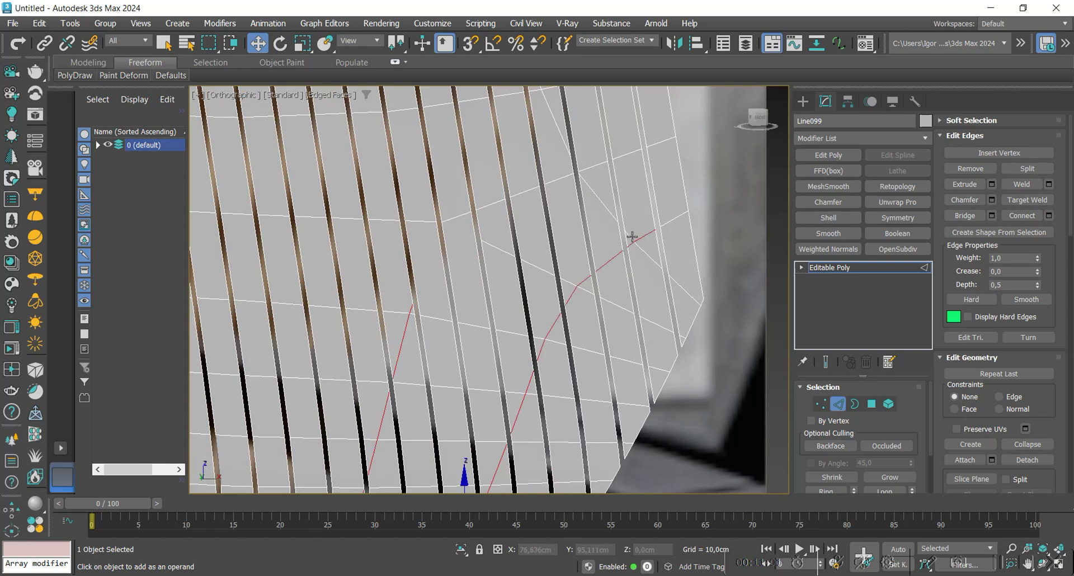
scroll(632, 237, "up", 4)
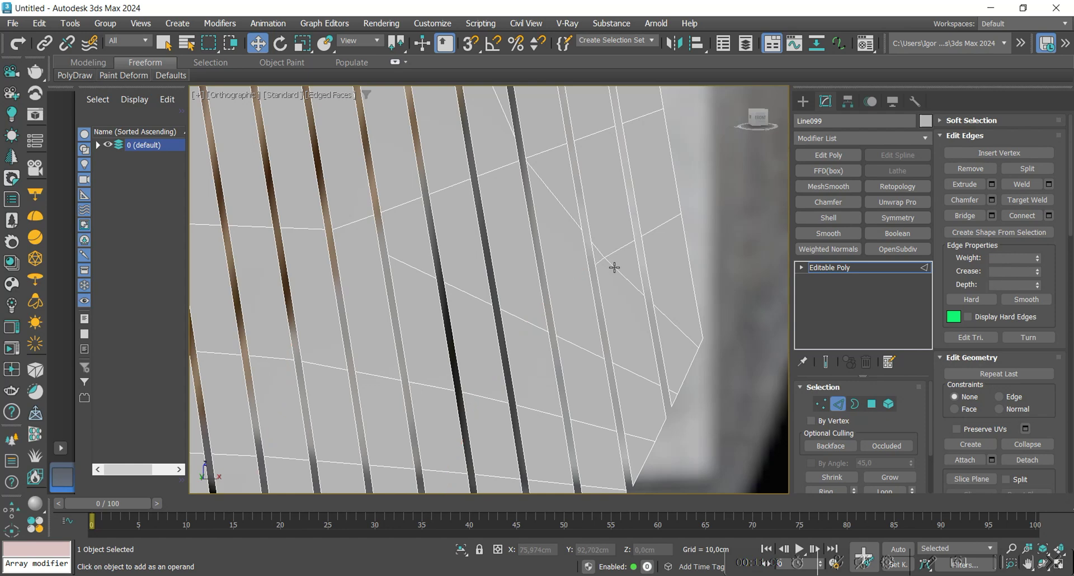
- Remove the short leftover diagonal edges on the outermost slats at the desk's right end
left_click(612, 270)
scroll(614, 274, "down", 5)
middle_click_drag(628, 310, 645, 317, "alt")
scroll(647, 311, "up", 3)
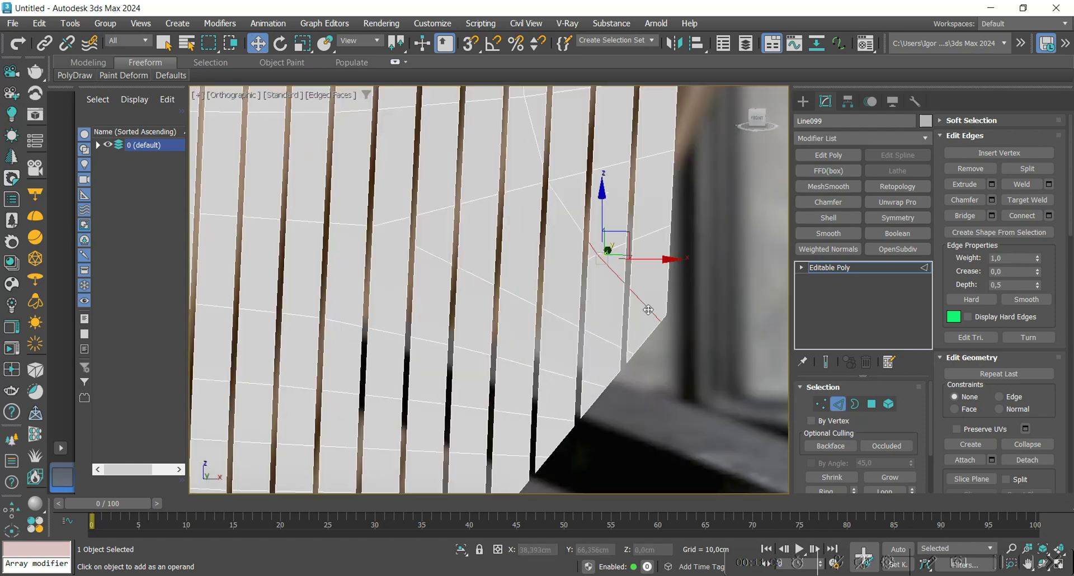
middle_click_drag(606, 353, 526, 315, "alt")
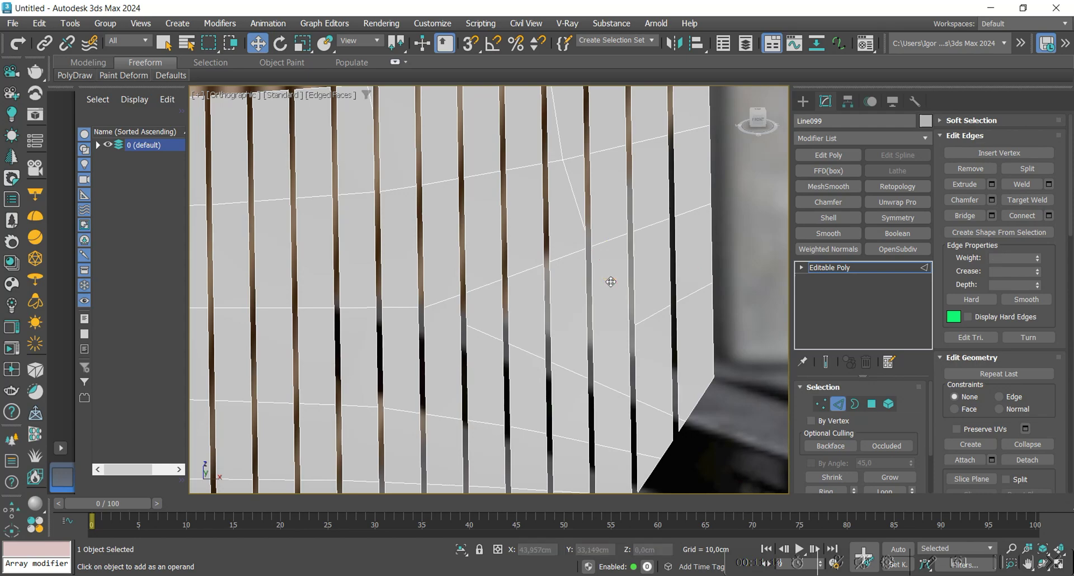
scroll(613, 280, "down", 5)
middle_click_drag(626, 313, 569, 402, "alt")
scroll(591, 301, "up", 4)
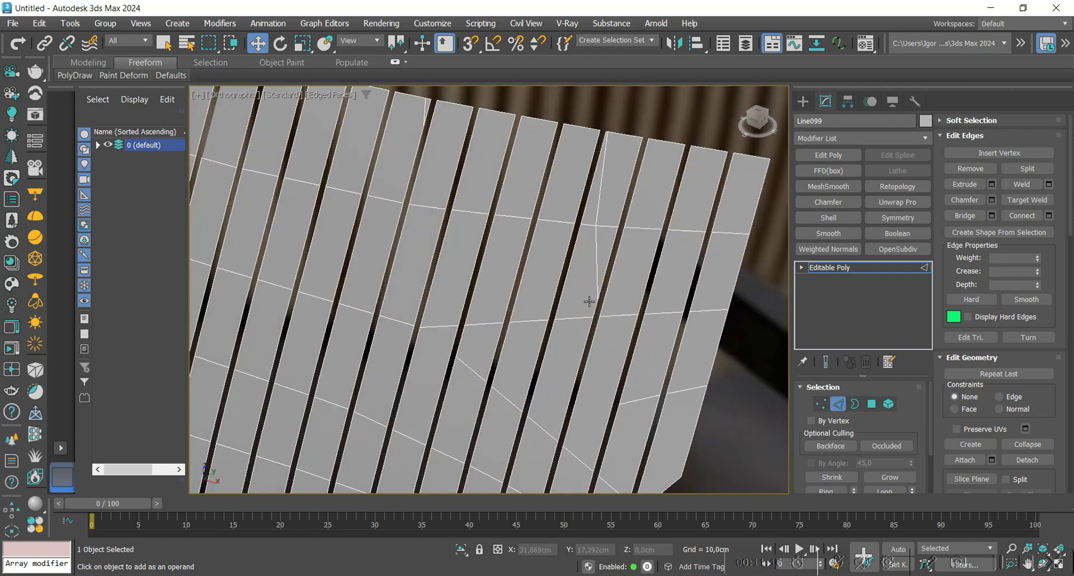
key("ctrl+d")
middle_click_drag(606, 380, 607, 329)
- At vertex level, set the constraint to Edge and slide the right-end slat vertices to straighten the slanted crosswise edges
key("1")
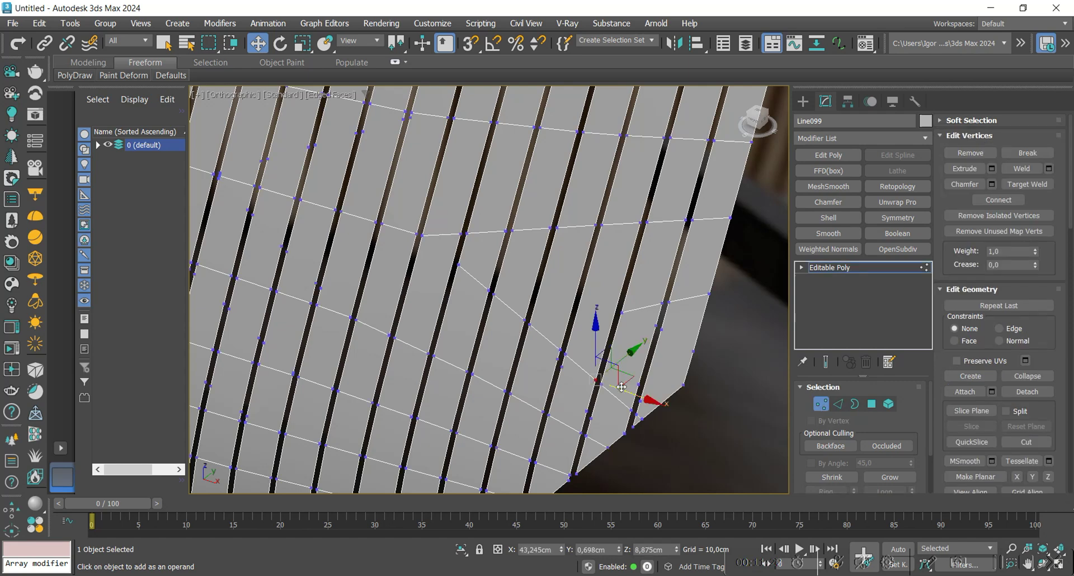
scroll(600, 360, "up", 3)
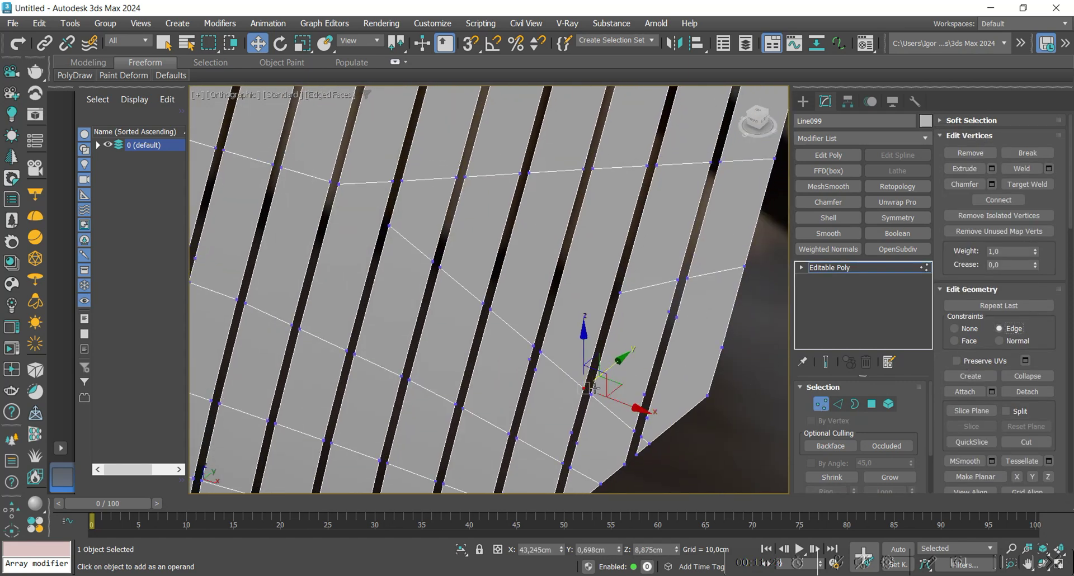
left_click_drag(592, 375, 639, 407)
middle_click_drag(639, 407, 669, 409, "alt")
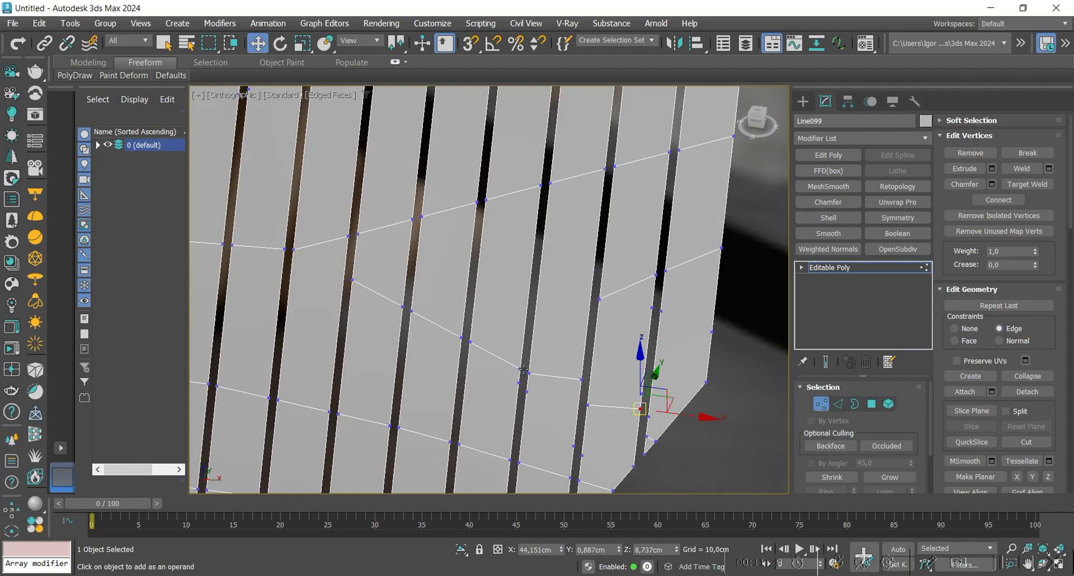
left_click_drag(523, 370, 402, 284)
middle_click_drag(401, 284, 319, 291)
scroll(562, 219, "down", 4)
middle_click_drag(562, 218, 582, 305)
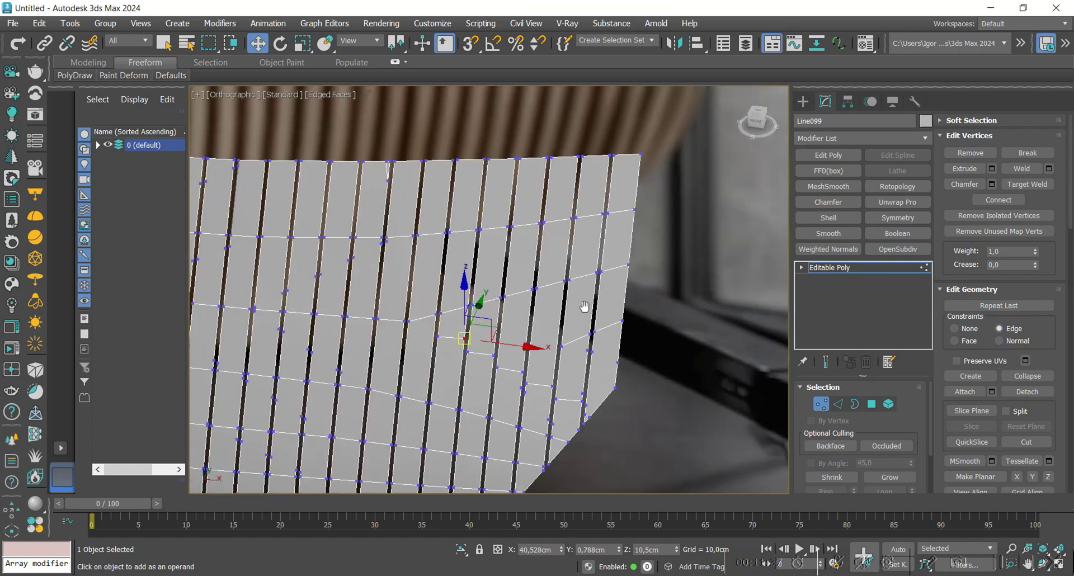
- Exit vertex level and inspect the slats at the desk's lower right end, toggling the edge display
middle_click_drag(517, 467, 665, 240)
scroll(665, 240, "down", 2)
mouse_move(574, 353)
middle_mouse_down("alt")
mouse_move(557, 316)
mouse_move(557, 336)
mouse_move(455, 268)
mouse_move(492, 300)
mouse_move(506, 342)
mouse_move(541, 329)
mouse_move(557, 249)
middle_mouse_up("alt")
key("1")
scroll(541, 329, "down", 3)
key("F4")
scroll(581, 411, "up", 7)
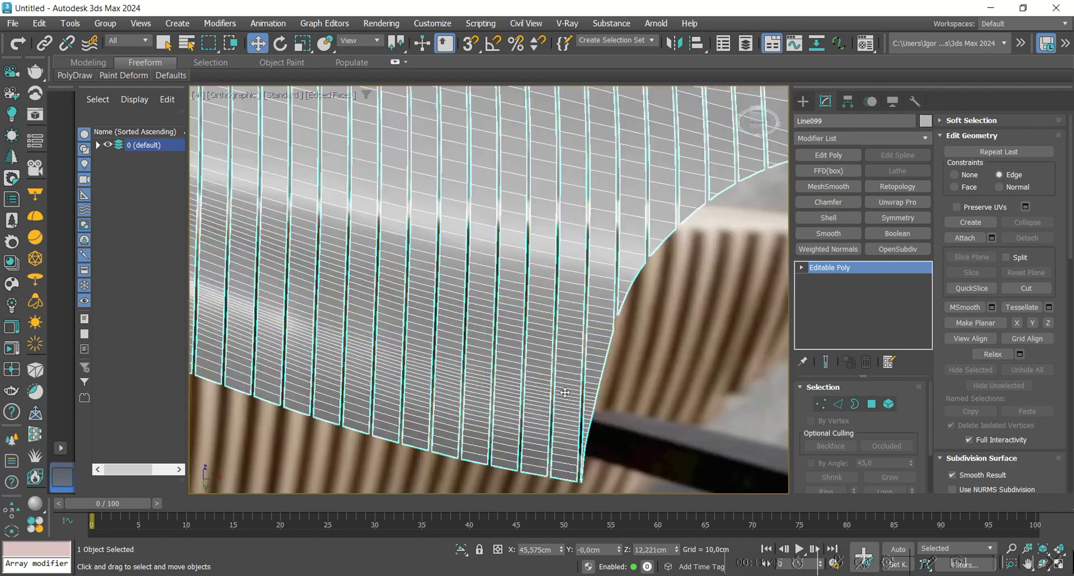
- At polygon level, delete the thin leftover polygons at the pointed tips of the two outermost slats at the desk's lower right end
key("F4")
mouse_move(580, 411)
middle_mouse_down("alt")
mouse_move(593, 333)
mouse_move(579, 352)
mouse_move(589, 366)
mouse_move(596, 350)
middle_mouse_up("alt")
scroll(620, 344, "up", 4)
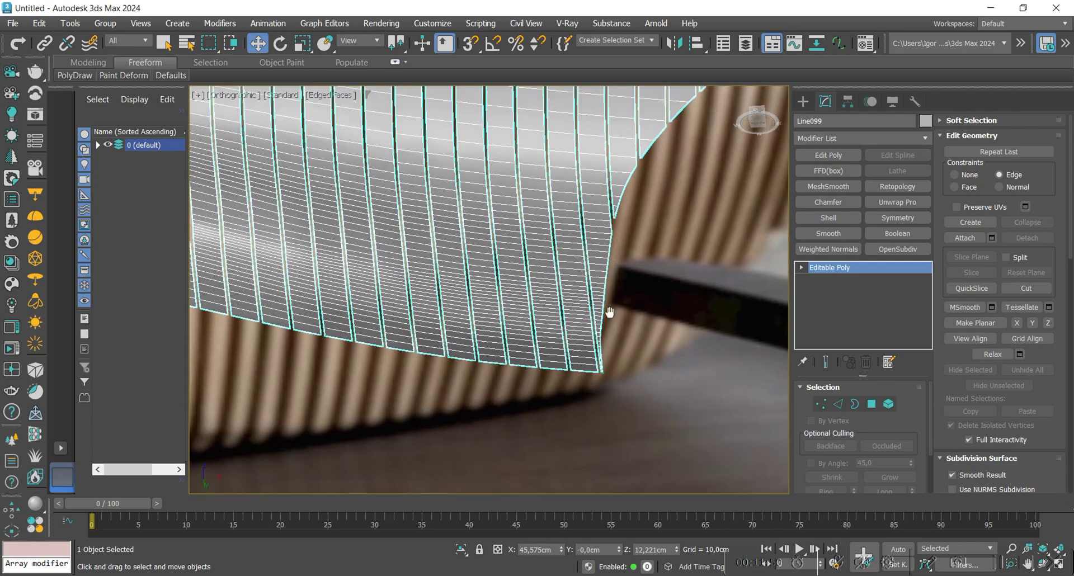
left_click(873, 405)
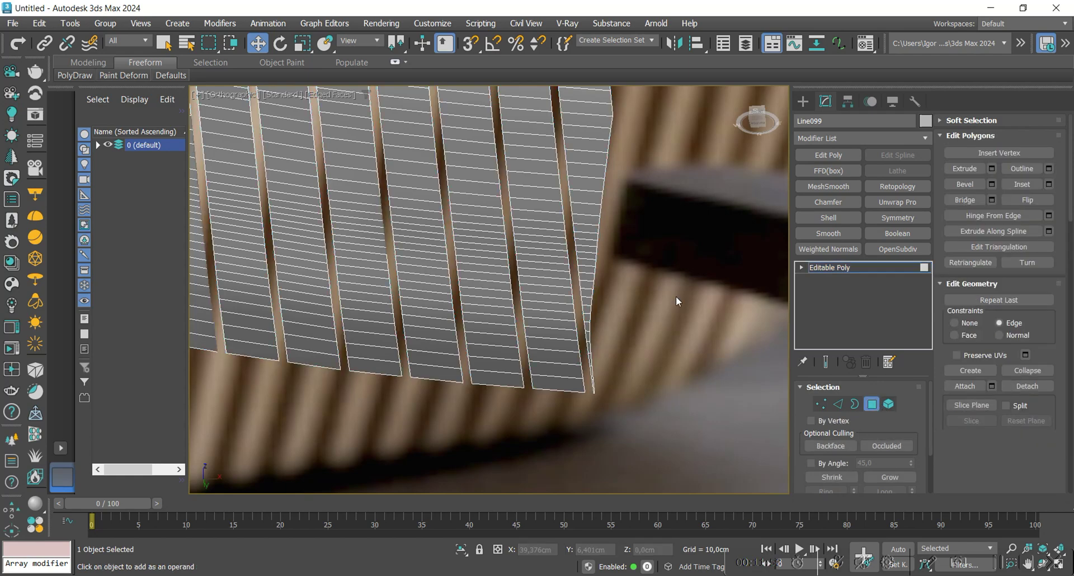
middle_click_drag(643, 246, 655, 345)
left_click(602, 220)
middle_click_drag(601, 491, 628, 364)
scroll(649, 295, "up", 4)
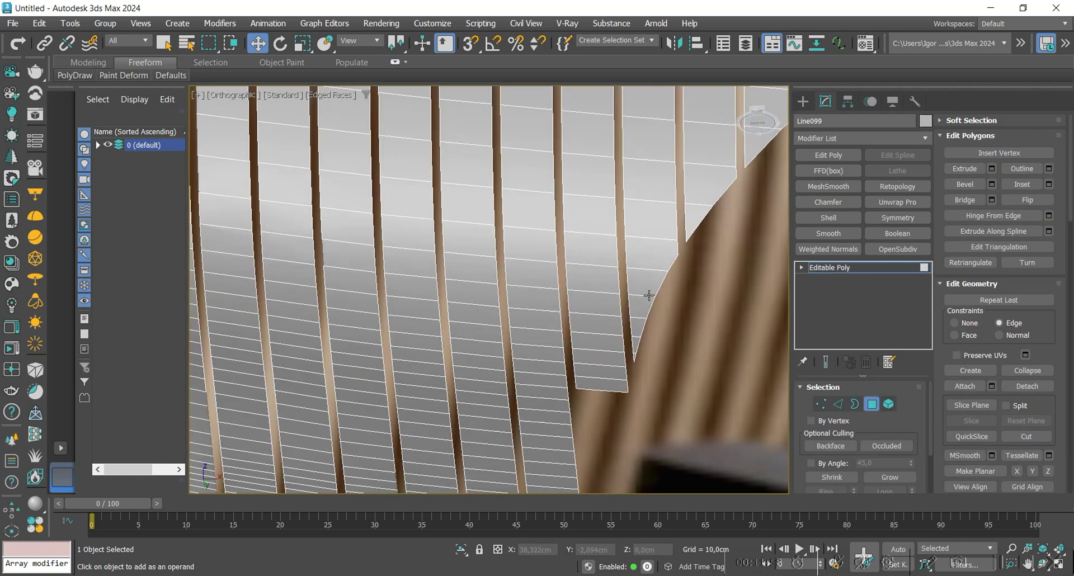
left_click(651, 283)
middle_click_drag(651, 283, 637, 346, "alt")
- At vertex level, move the lower corner vertex of the shortened slat sideways to square off its end, leaving vertex level
key("1")
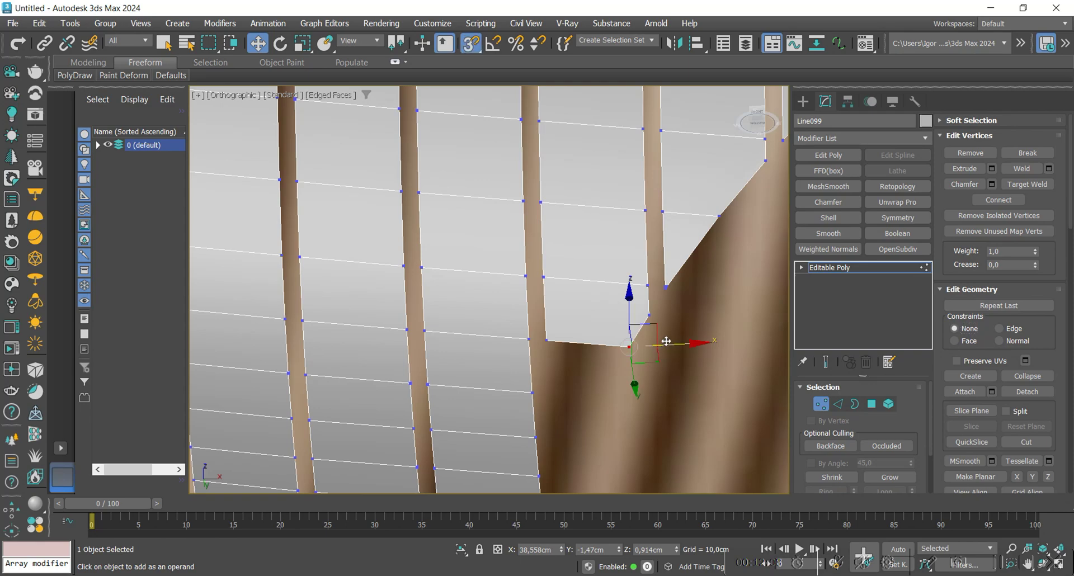
left_click_drag(666, 341, 661, 344)
scroll(657, 388, "down", 2)
key("1")
- At edge level, remove the short crosswise edges at the upper slanted slat tips on the desk's right end
scroll(633, 381, "down", 4)
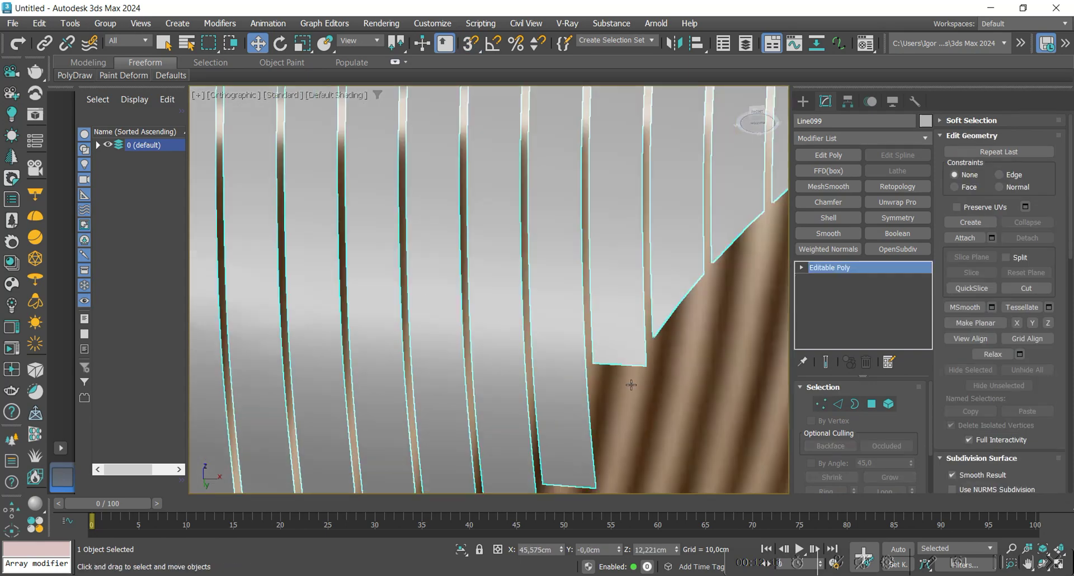
middle_click_drag(632, 381, 640, 402, "alt")
scroll(641, 344, "down", 3)
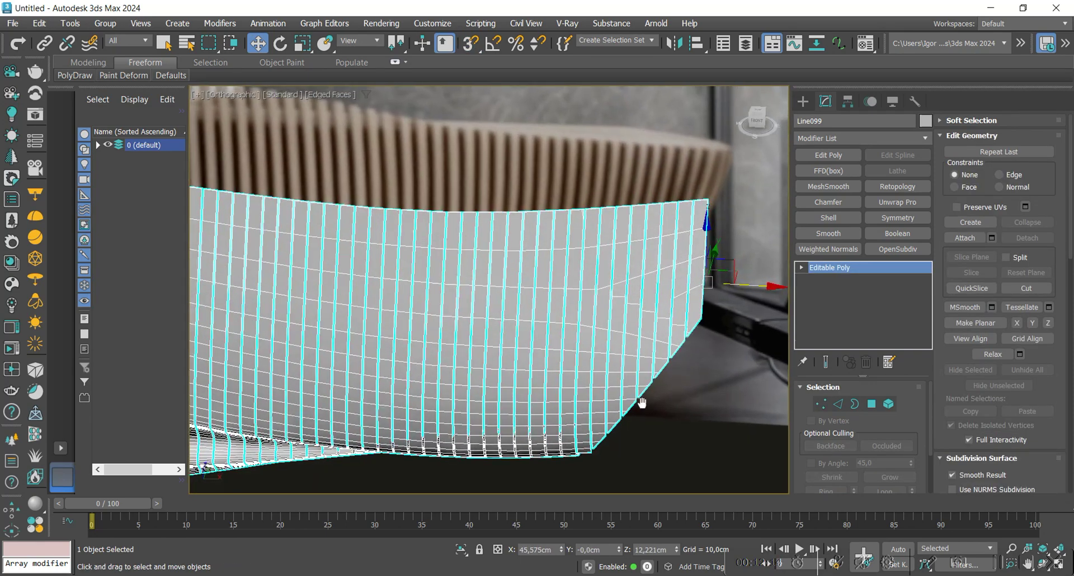
scroll(700, 336, "up", 4)
scroll(707, 339, "up", 2)
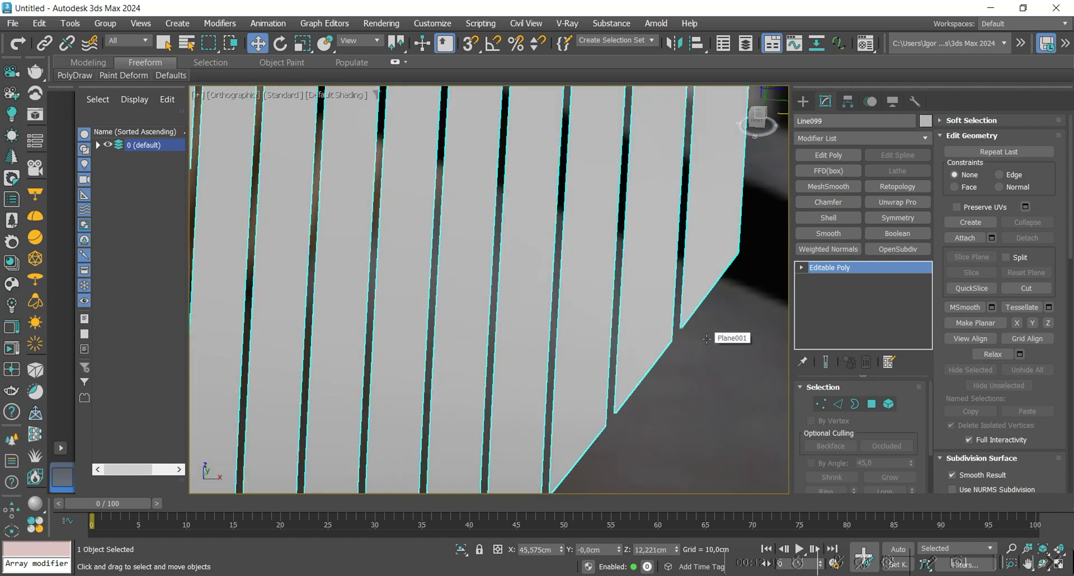
key("2")
scroll(713, 336, "up", 3)
scroll(700, 304, "down", 4)
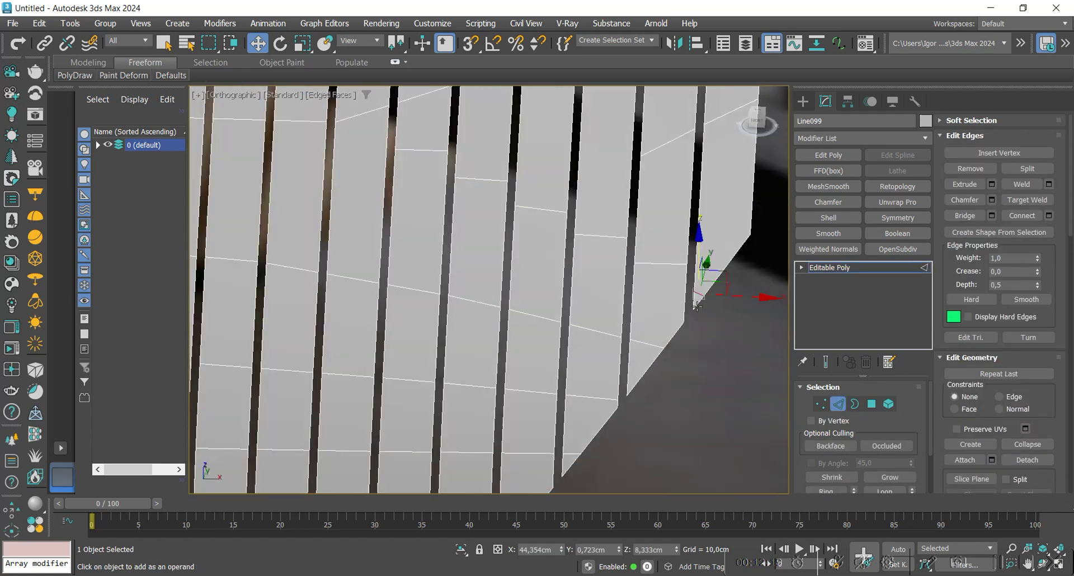
middle_click_drag(694, 299, 704, 194)
left_click(774, 335)
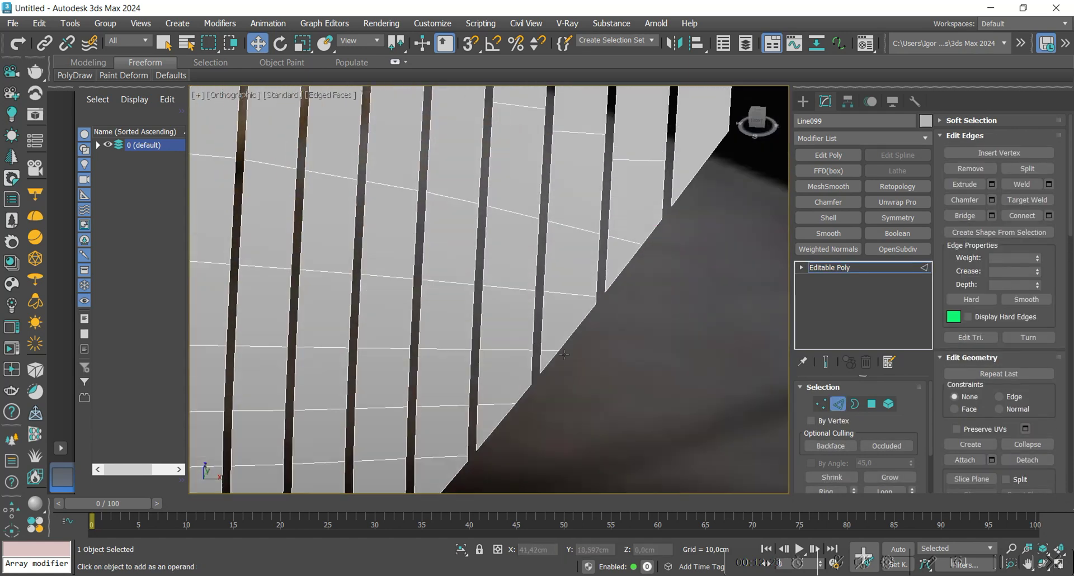
left_click(559, 351)
key("ctrl+z")
middle_click_drag(559, 351, 615, 239)
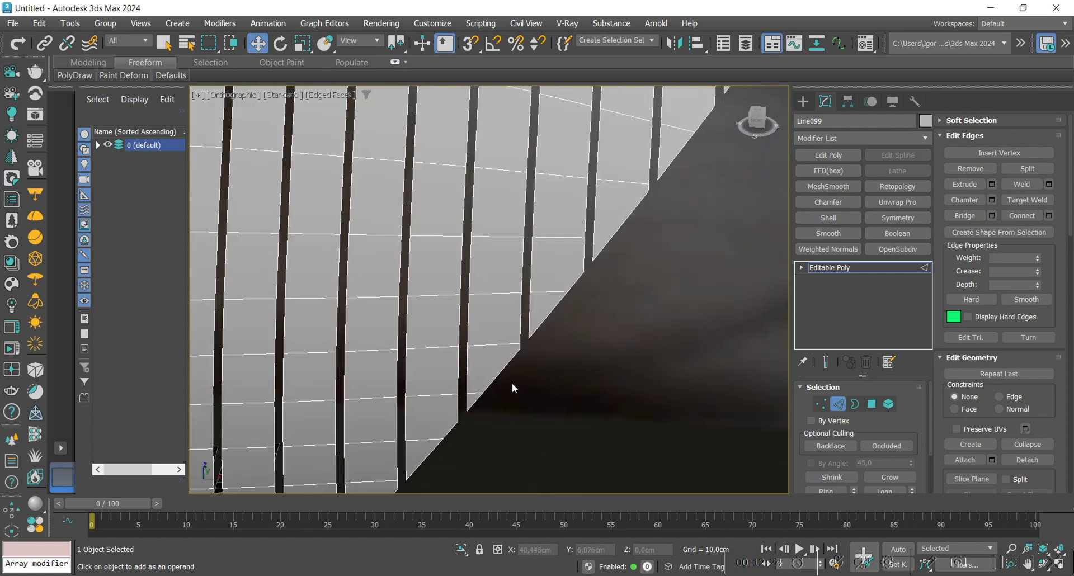
- Remove the short crosswise edges at the lowest slanted slat tips and undo the last removal
left_click(475, 394)
key("ctrl+BackSpace")
mouse_move(475, 394)
middle_mouse_down("alt")
mouse_move(537, 315)
mouse_move(469, 405)
middle_mouse_up("alt")
left_click(467, 404)
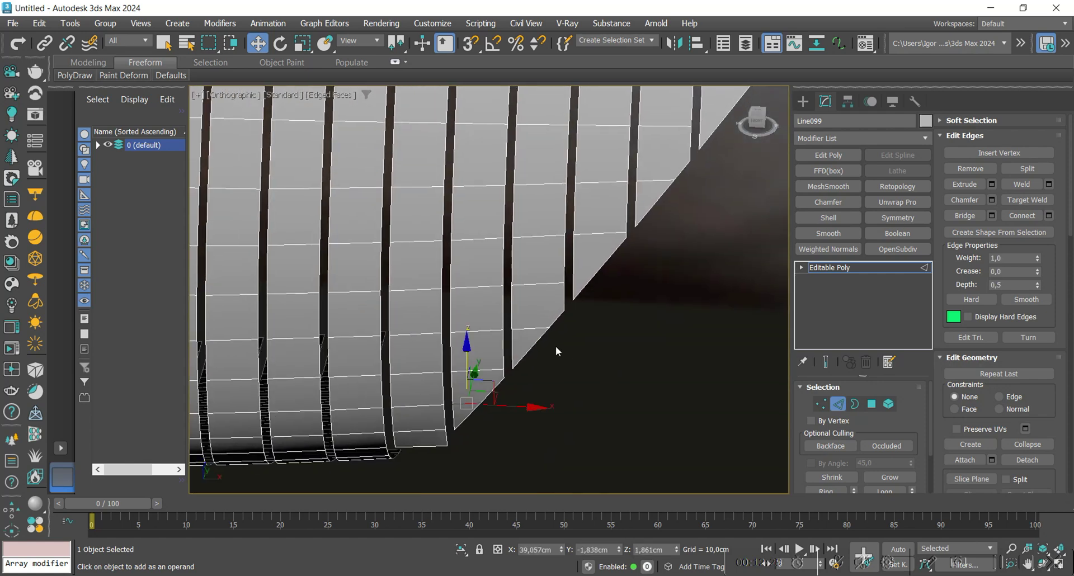
key("ctrl+BackSpace")
key("ctrl+z")
middle_click_drag(556, 348, 570, 298, "alt")
- At vertex level, use Target Weld to merge stray vertices along the slanted right end onto neighbouring vertices of the same slat
key("1")
scroll(591, 304, "up", 6)
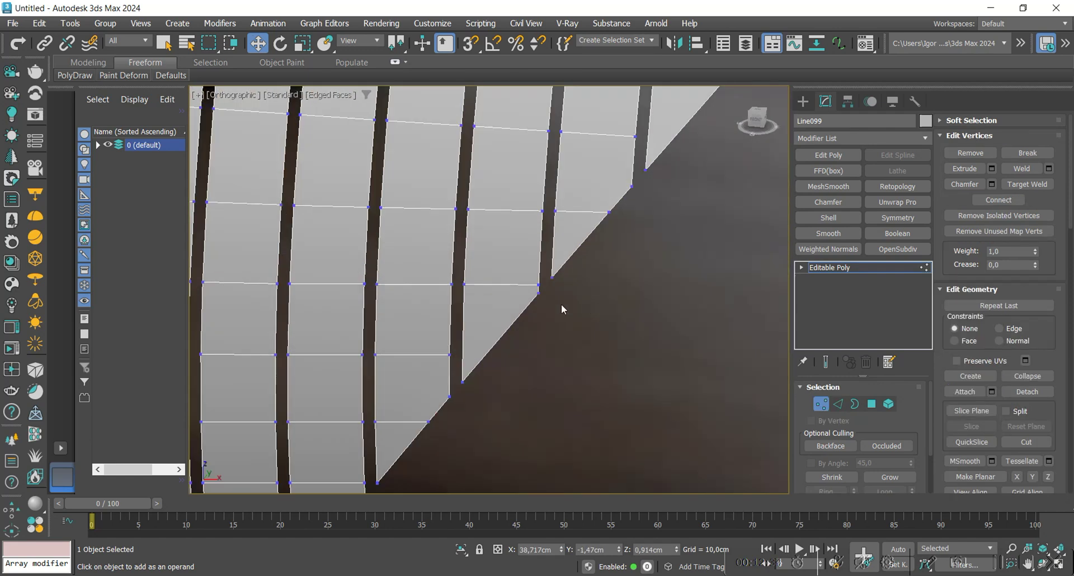
scroll(536, 307, "down", 6)
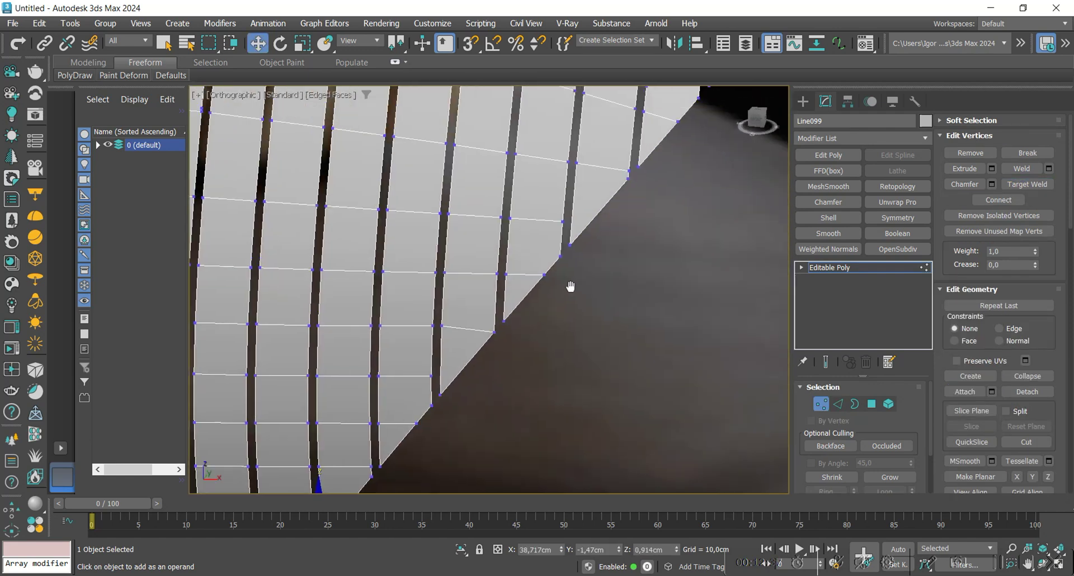
middle_click_drag(571, 286, 516, 330)
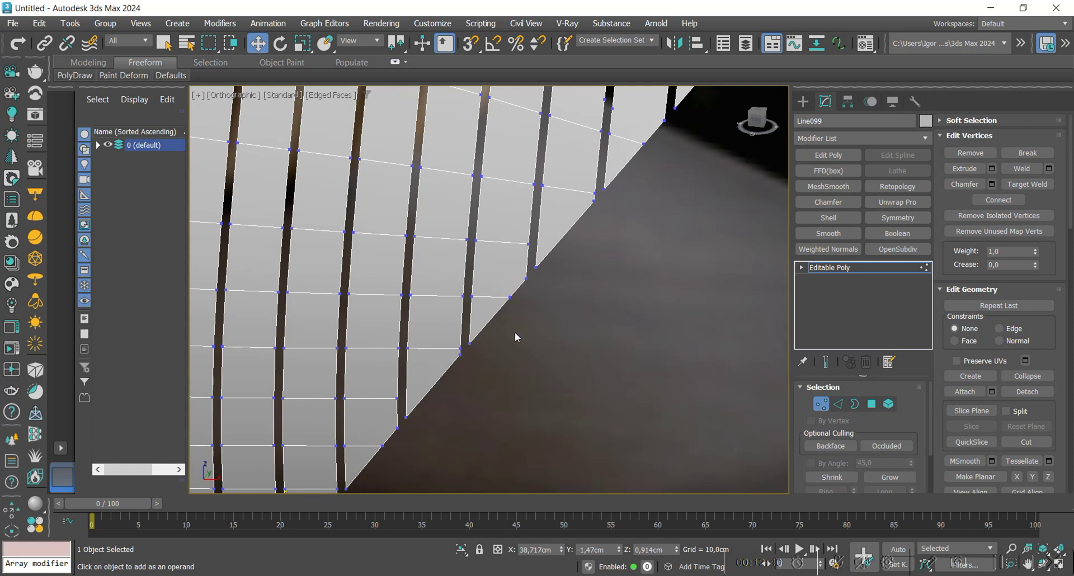
scroll(515, 334, "up", 3)
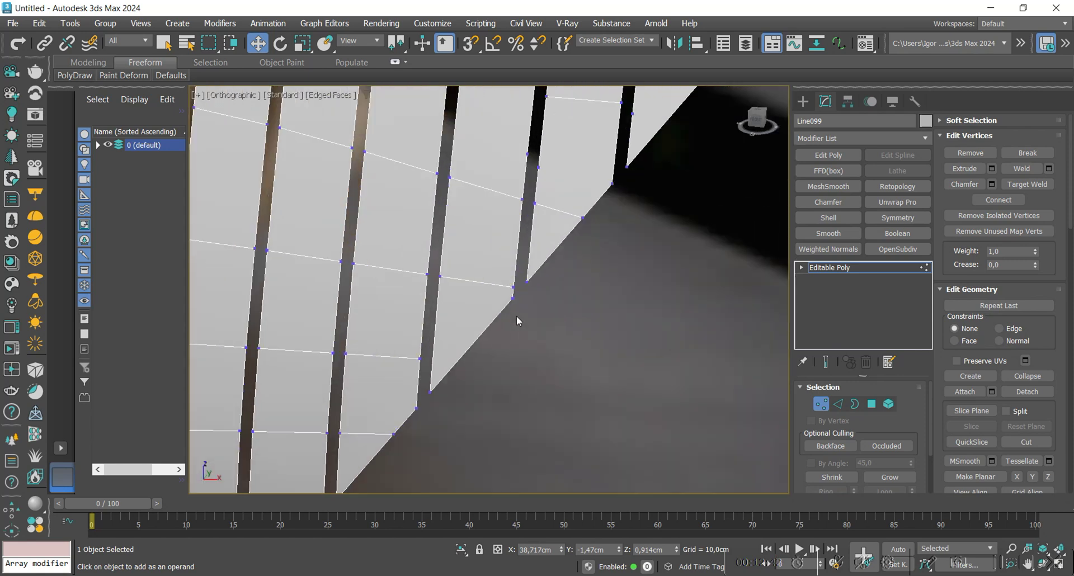
key("ctrl+w")
middle_click_drag(582, 216, 510, 342)
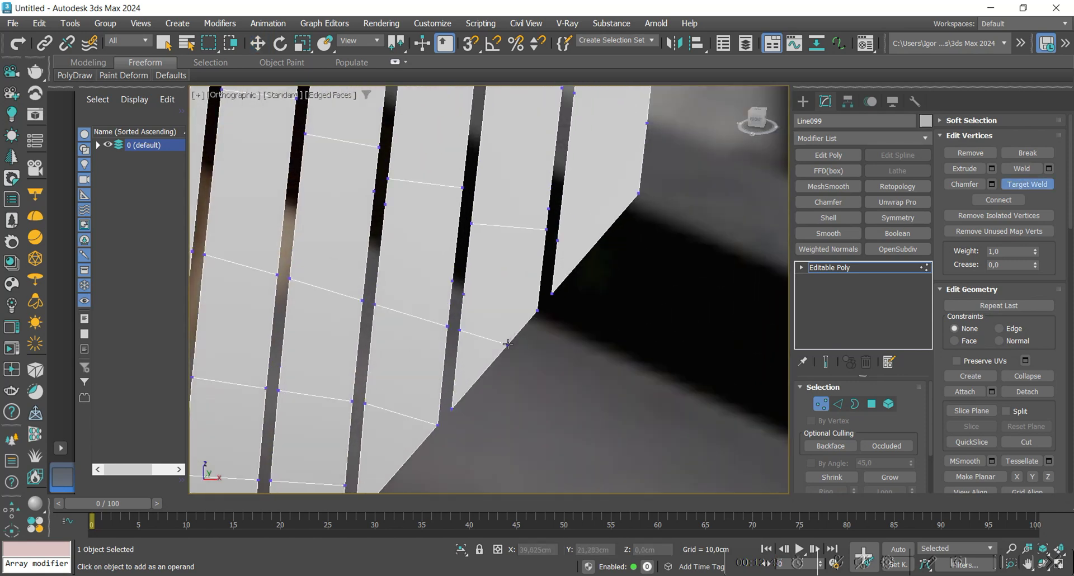
middle_click_drag(585, 261, 550, 342)
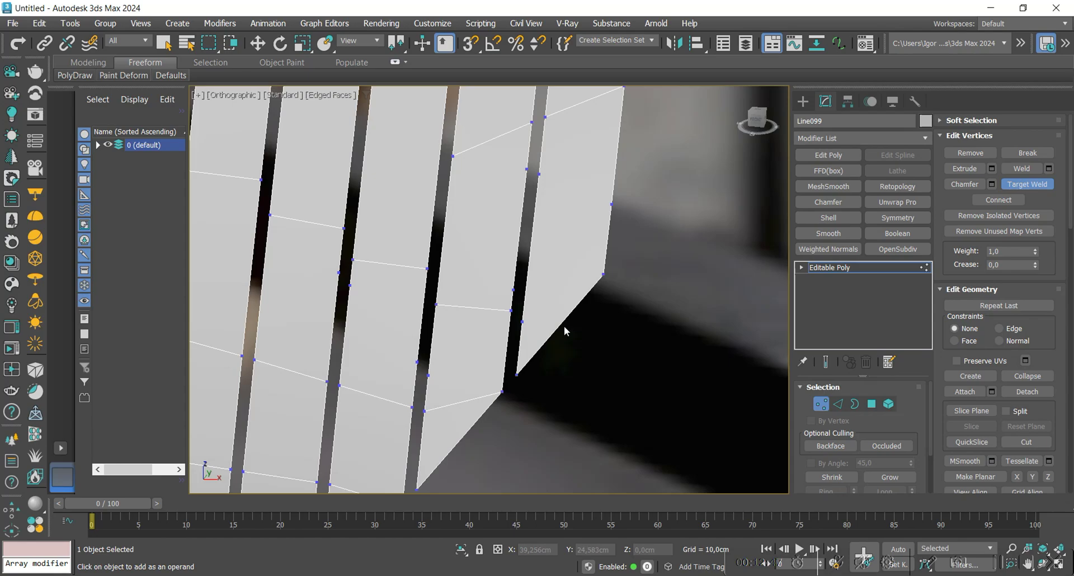
left_click(426, 411)
left_click(430, 377)
right_click(555, 378)
scroll(559, 372, "down", 6)
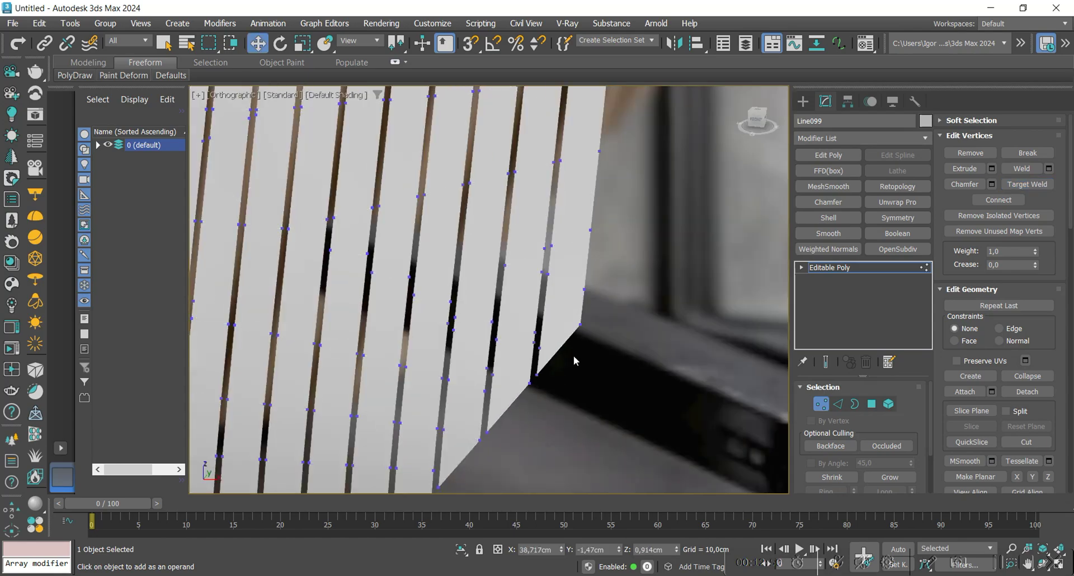
- Exit vertex level and inspect the slats at the desk's right end with and without edge display
key("1")
key("F4")
scroll(534, 367, "down", 2)
key("F4")
middle_click_drag(535, 367, 425, 321, "alt")
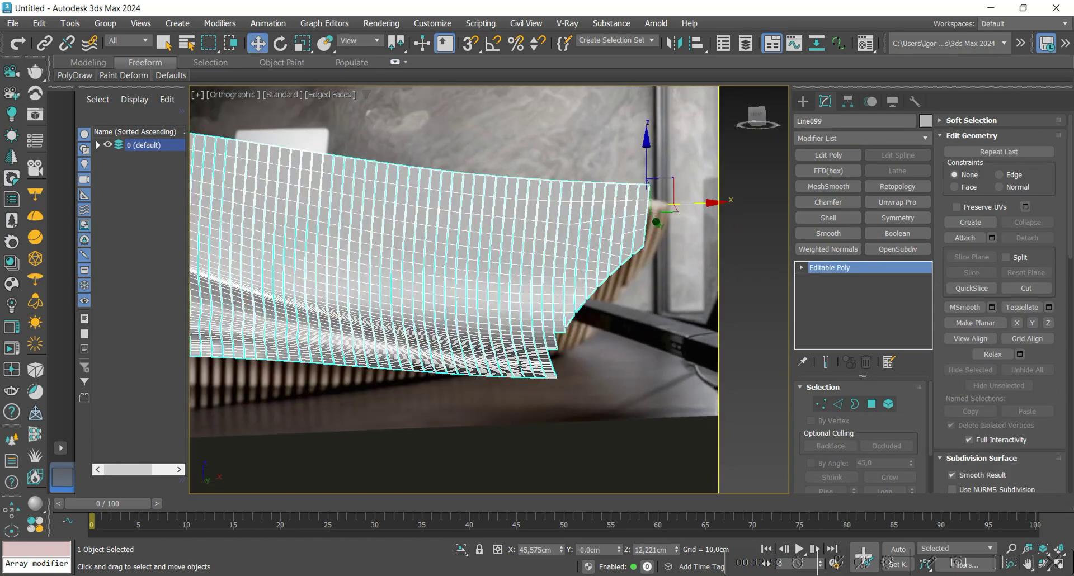
key("F4")
scroll(416, 319, "up", 4)
key("F4")
middle_click_drag(554, 341, 520, 323, "alt")
- Select all slat vertices and run the VertexCleaner script on them with a threshold of 10
key("1")
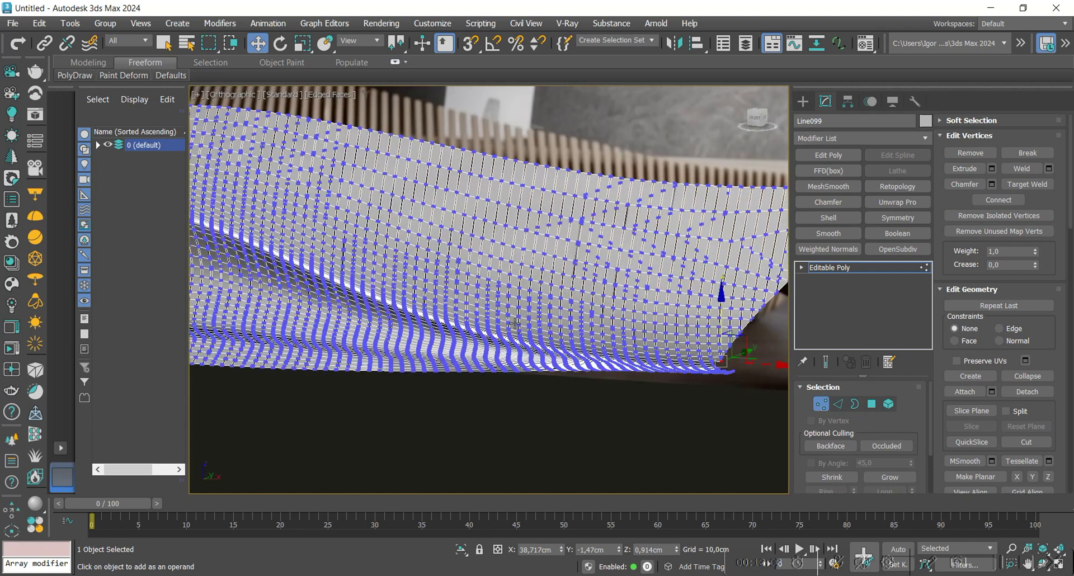
key("ctrl+a")
scroll(622, 215, "up", 5)
middle_click_drag(632, 166, 573, 193)
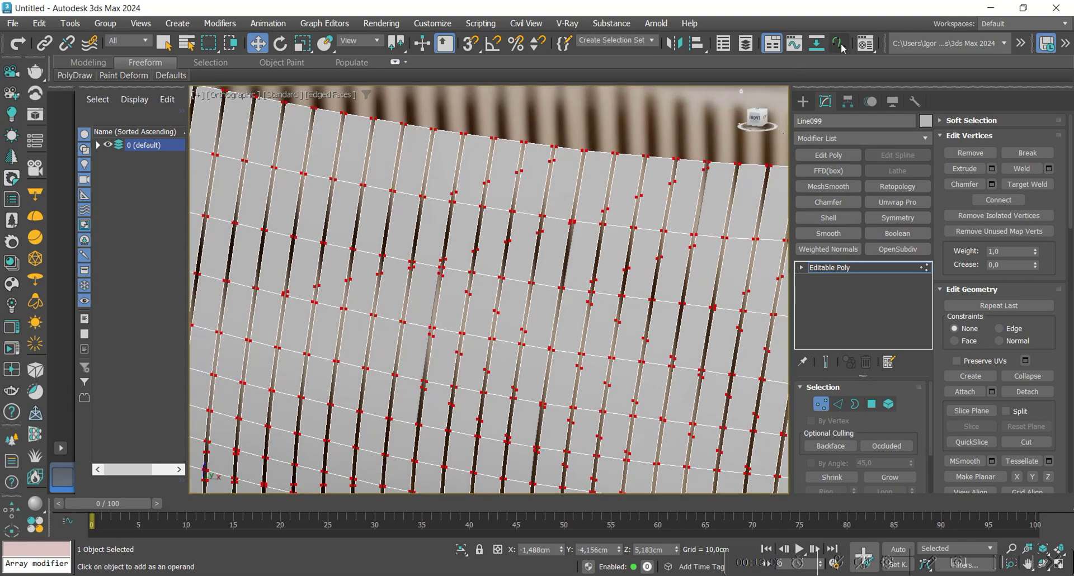
middle_click_drag(839, 45, 688, 46)
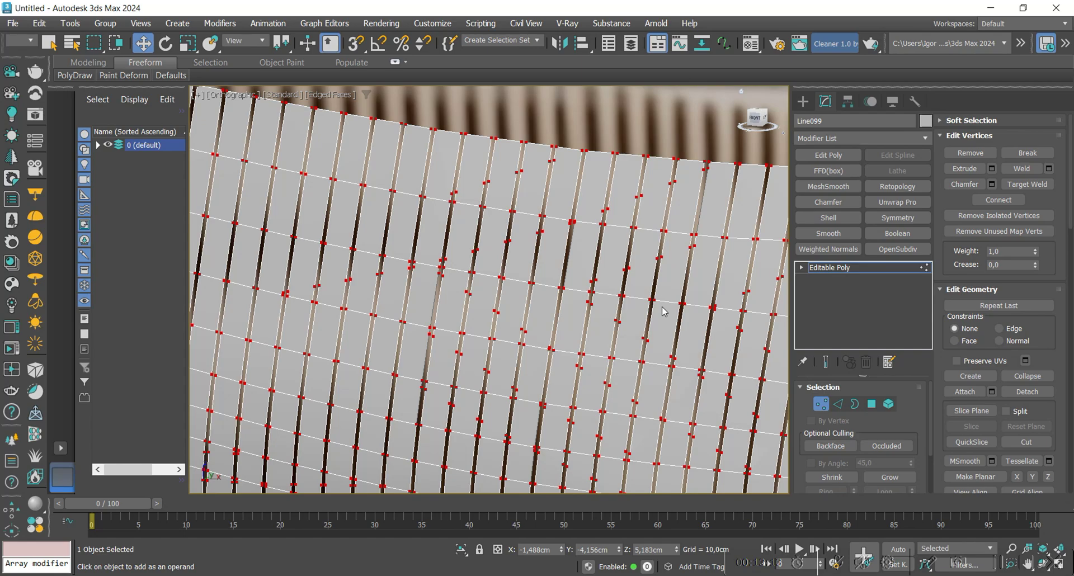
scroll(408, 253, "down", 5)
middle_click_drag(412, 286, 439, 235, "alt")
scroll(528, 324, "up", 12)
middle_click_drag(528, 323, 507, 320)
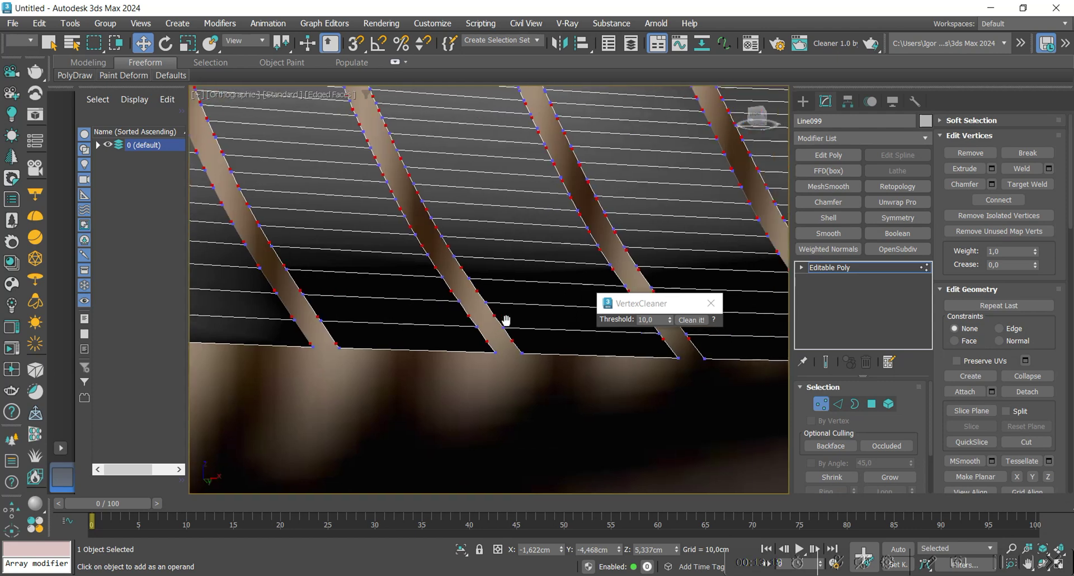
middle_click_drag(305, 306, 429, 358)
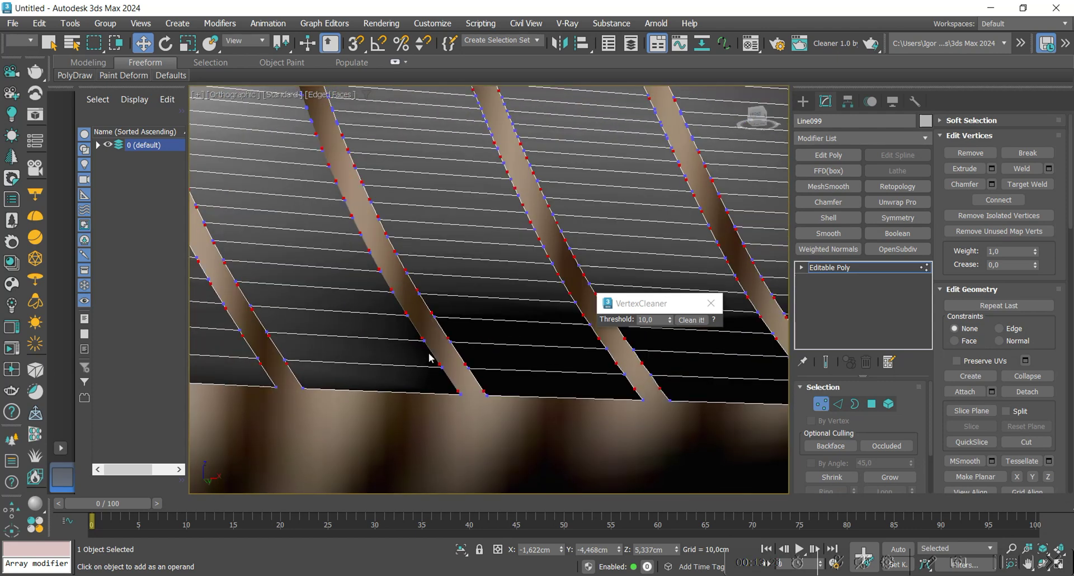
left_click(694, 322)
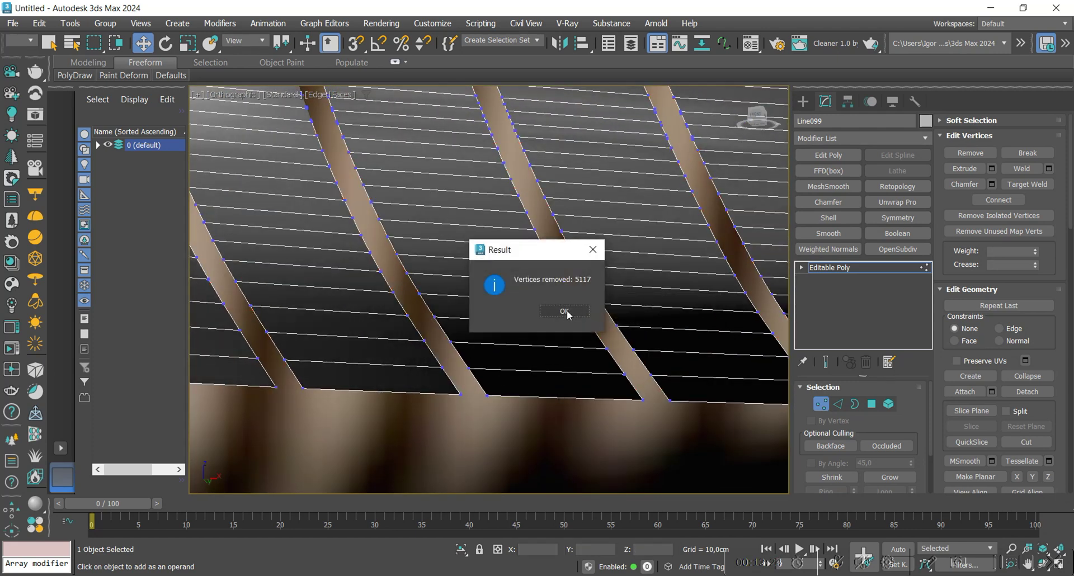
left_click(565, 311)
- Add a Shell modifier to the slat mesh and examine the thickened slats up close for distorted faces
scroll(619, 313, "down", 3)
scroll(601, 325, "down", 10)
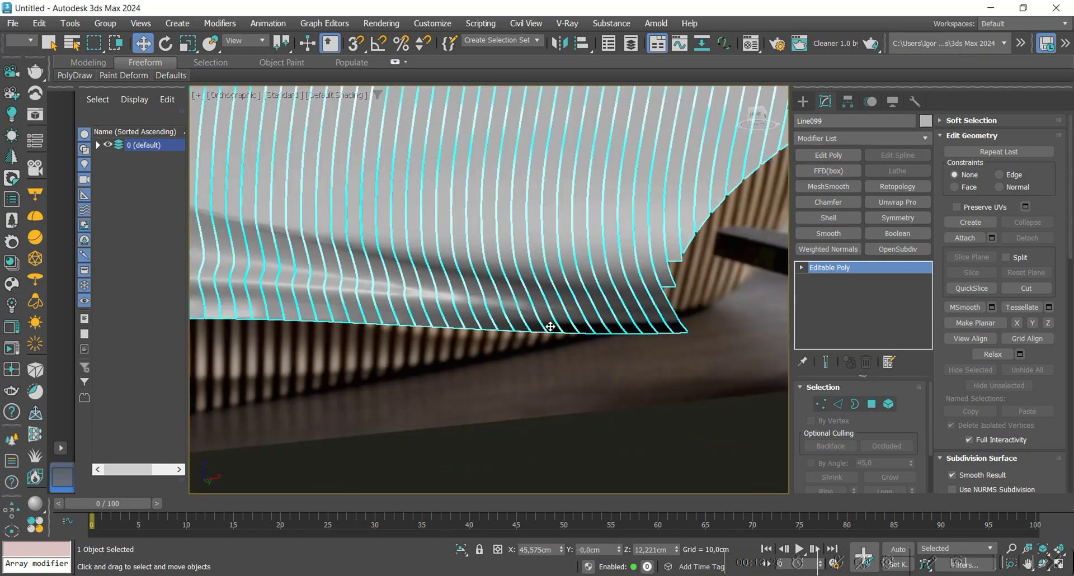
middle_click_drag(526, 336, 490, 309, "alt")
left_click(828, 218)
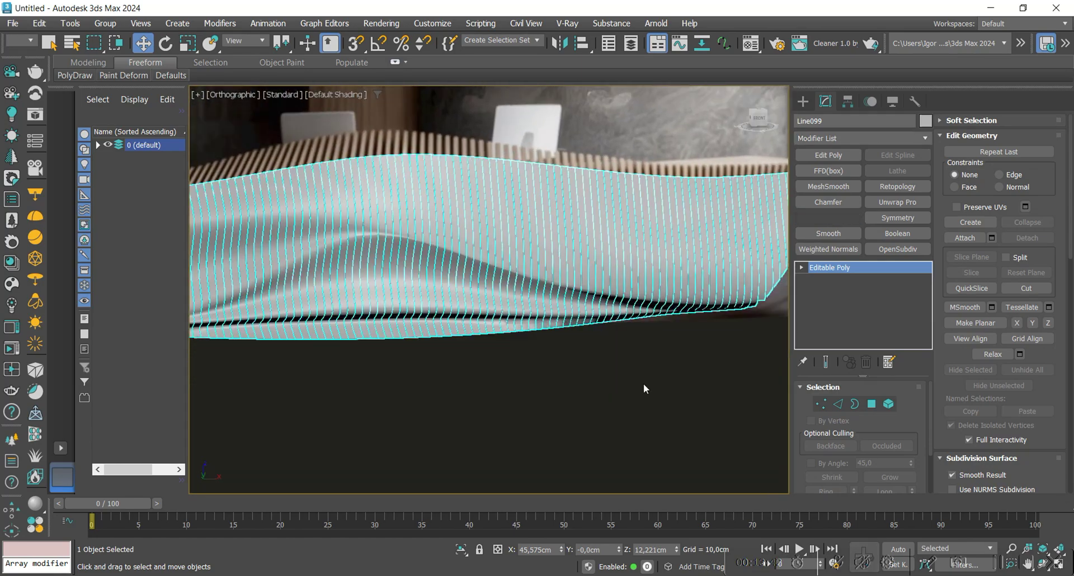
middle_click_drag(582, 367, 552, 325, "alt")
key("F4")
scroll(503, 300, "up", 5)
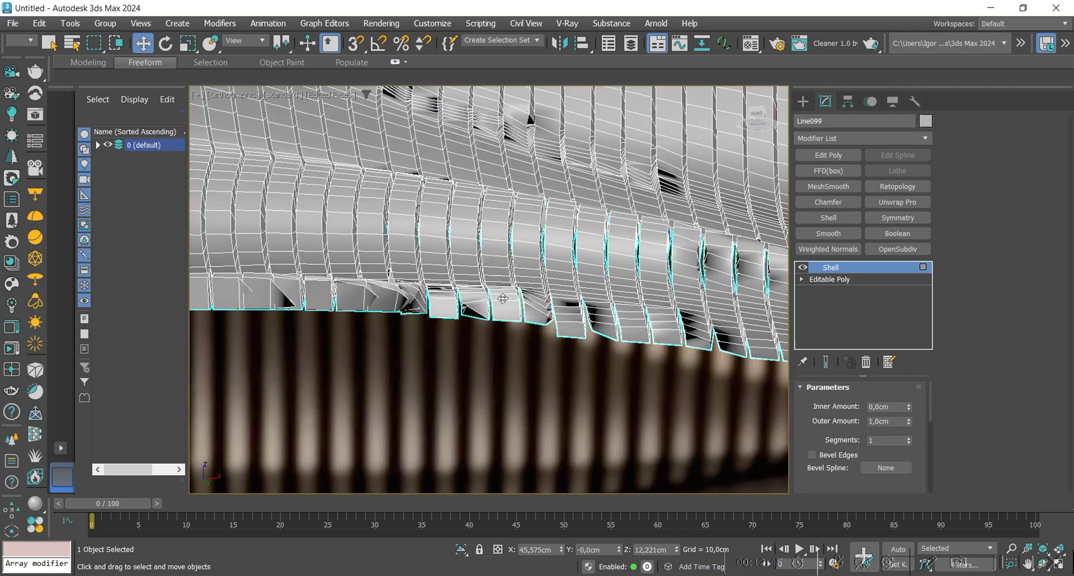
scroll(532, 255, "up", 4)
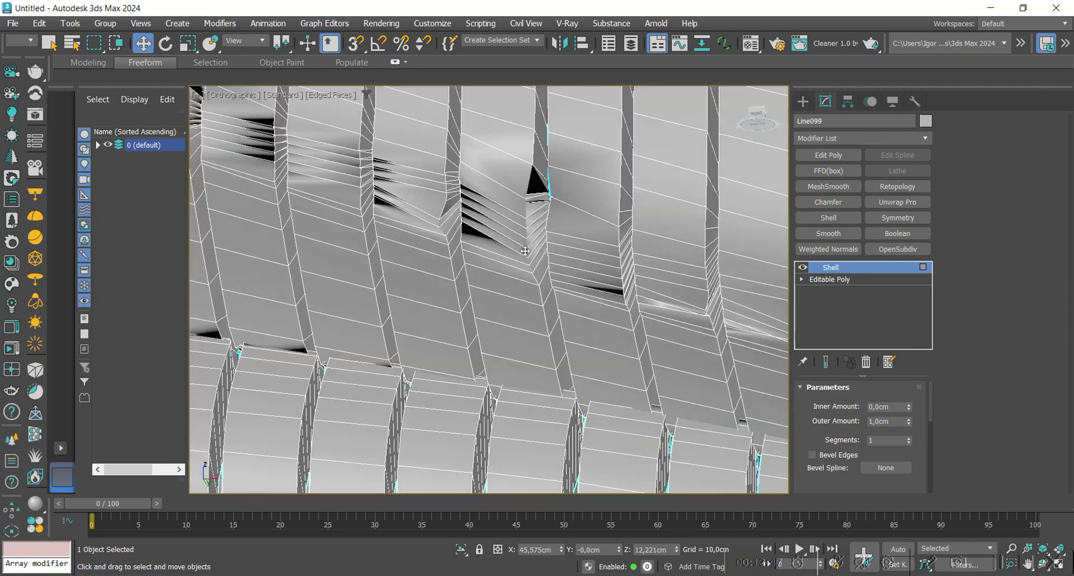
- Turn off the Shell, select all vertices of the underlying Editable Poly and run VertexCleaner with a threshold of 45
left_click(802, 267)
left_click(829, 284)
scroll(545, 215, "up", 6)
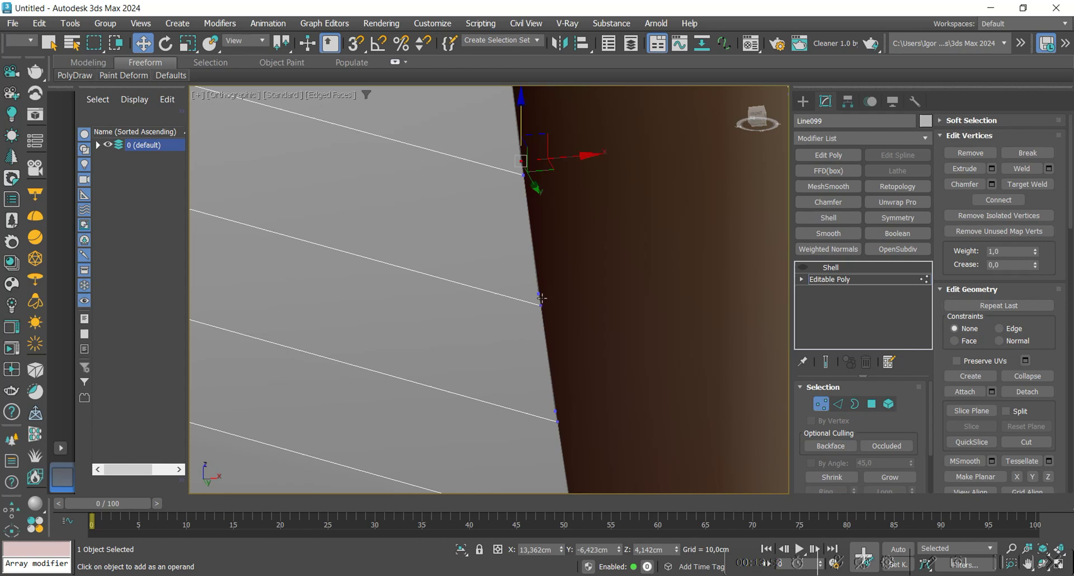
scroll(542, 298, "down", 5)
middle_click_drag(588, 300, 594, 323)
key("ctrl+a")
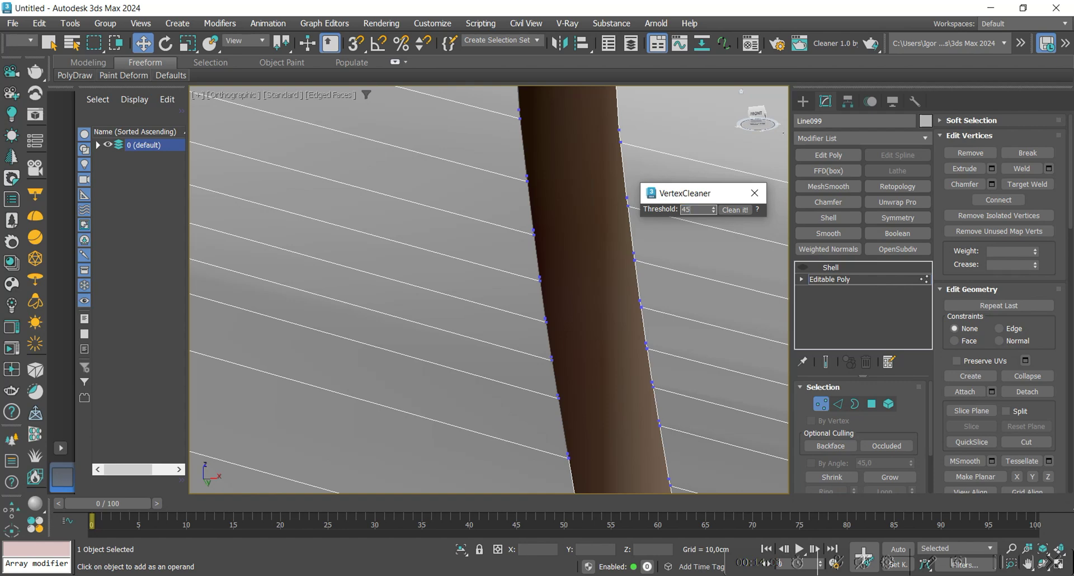
left_click(732, 210)
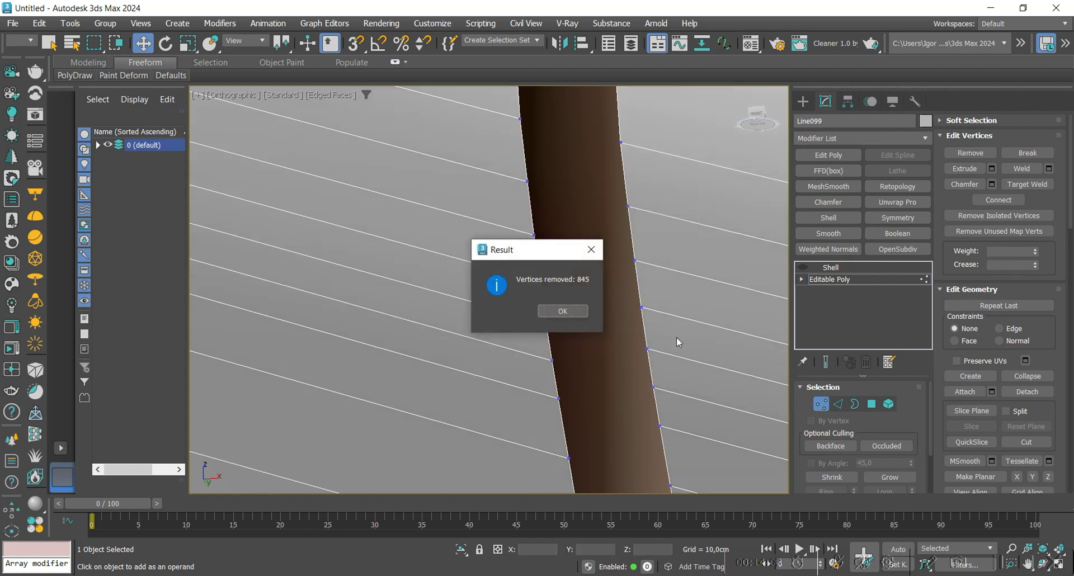
left_click(581, 314)
- Turn the Shell back on and set its outer amount to 0,2 cm, checking the thickened slats without edge display
scroll(583, 312, "down", 4)
left_click(801, 277)
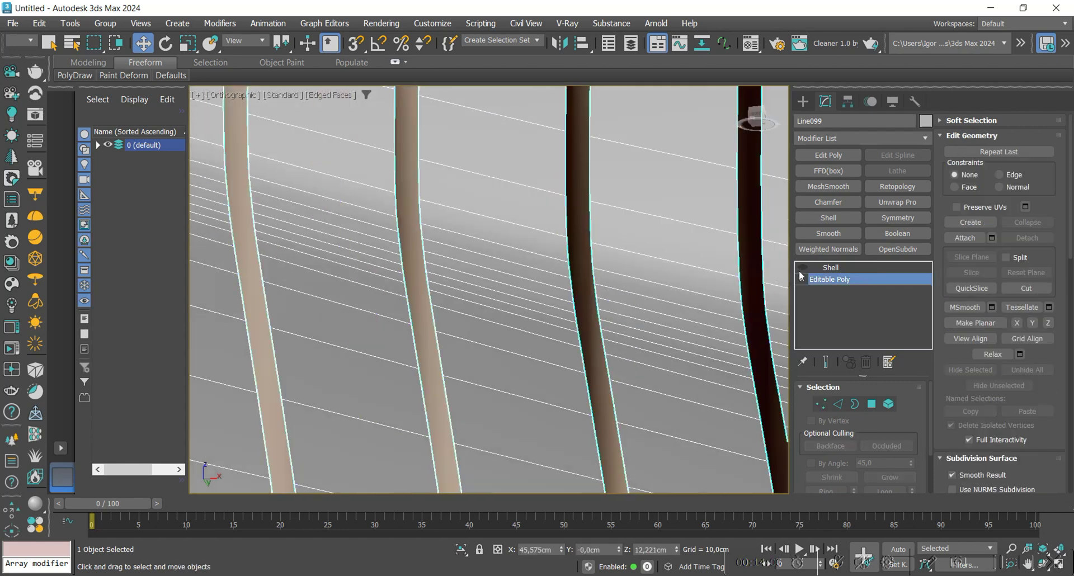
scroll(555, 292, "down", 6)
key("F4")
scroll(547, 304, "down", 6)
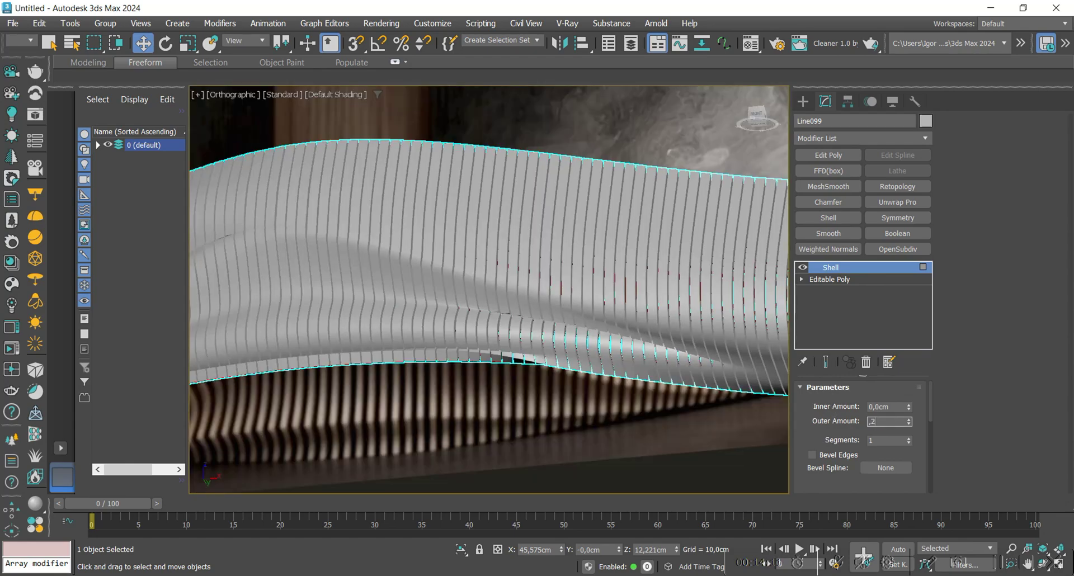
middle_click_drag(442, 311, 480, 311, "alt")
middle_click_drag(386, 312, 358, 335, "alt")
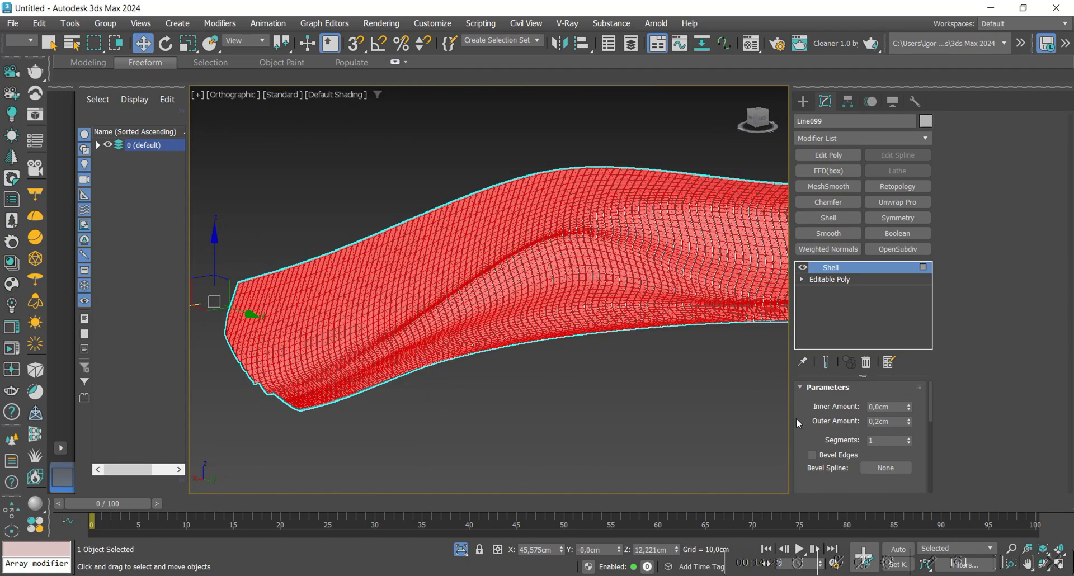
- Keep Select Inner Faces enabled in the Shell and add an Edit Poly modifier at Polygon level with those faces selected
scroll(799, 424, "down", 5)
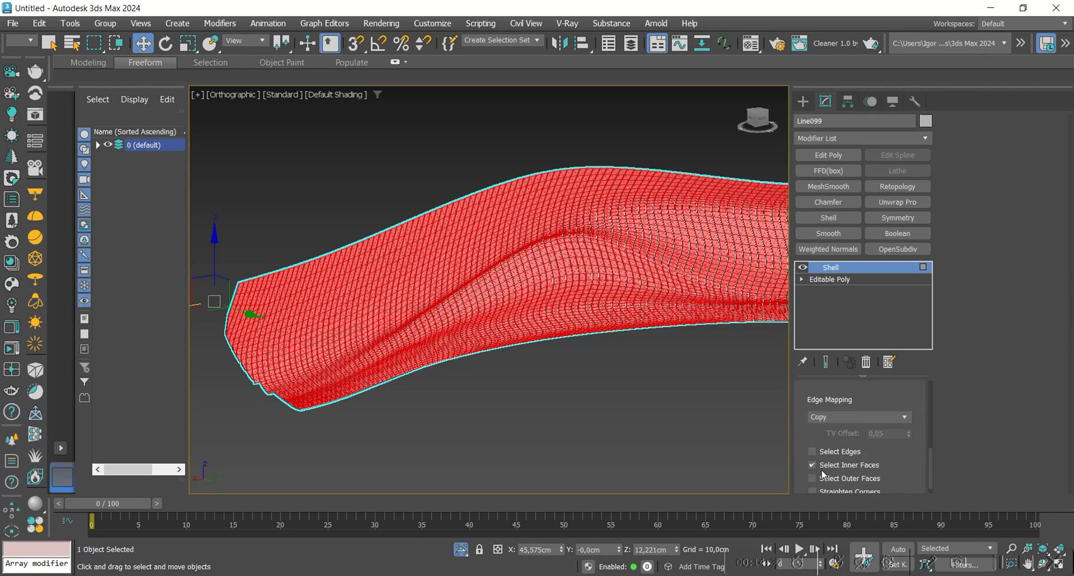
left_click(823, 470)
left_click(828, 467)
middle_click_drag(606, 412, 433, 312, "alt")
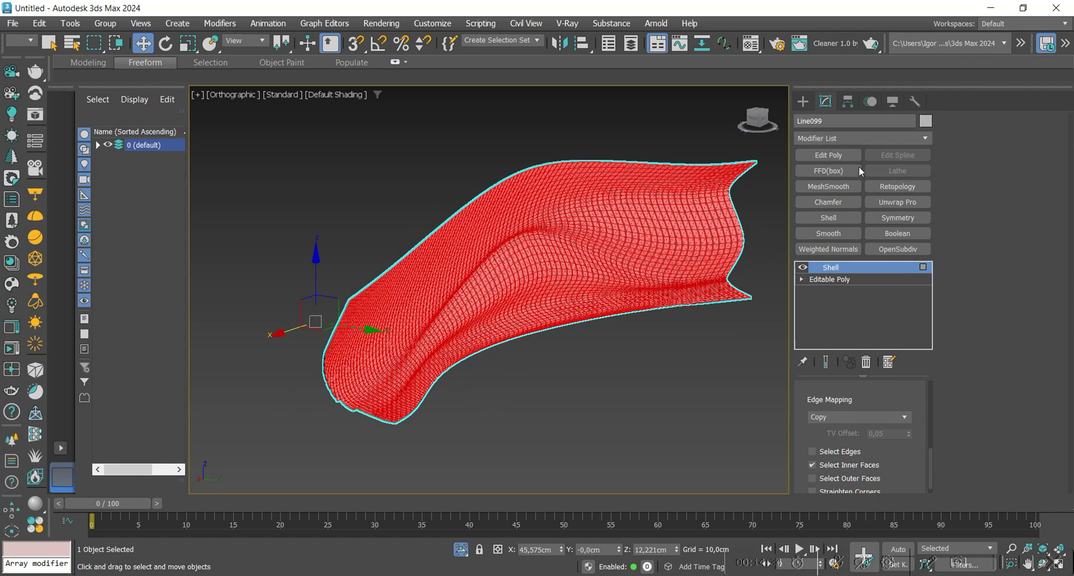
left_click(846, 158)
left_click(1012, 137)
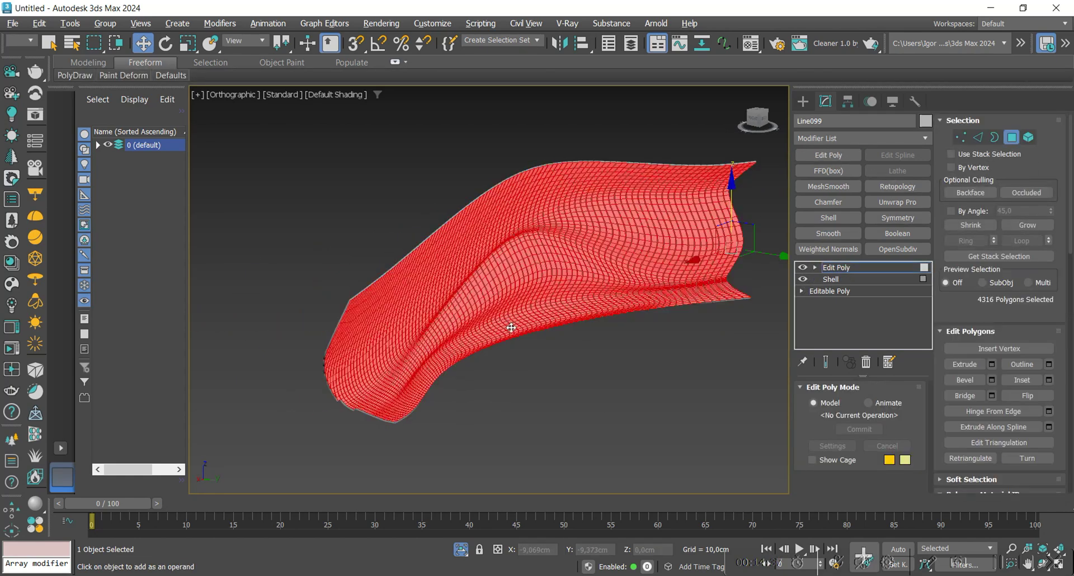
- Move the selected inner faces slightly along Y to deepen all slats, and check the thickness with and without edge display
middle_click_drag(509, 326, 585, 313, "alt")
middle_click_drag(584, 262, 668, 232, "alt")
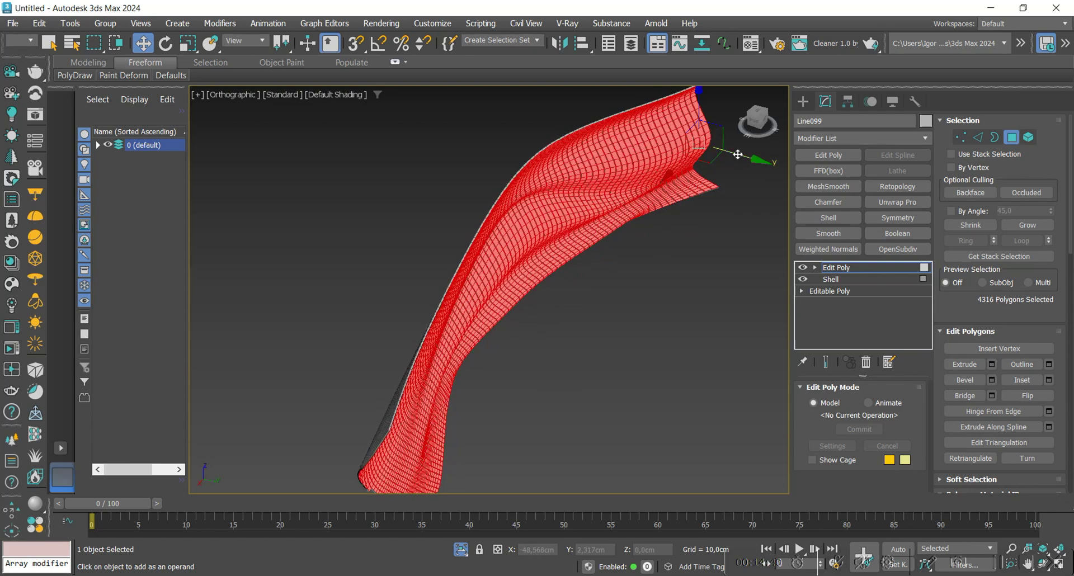
left_click_drag(738, 154, 743, 163)
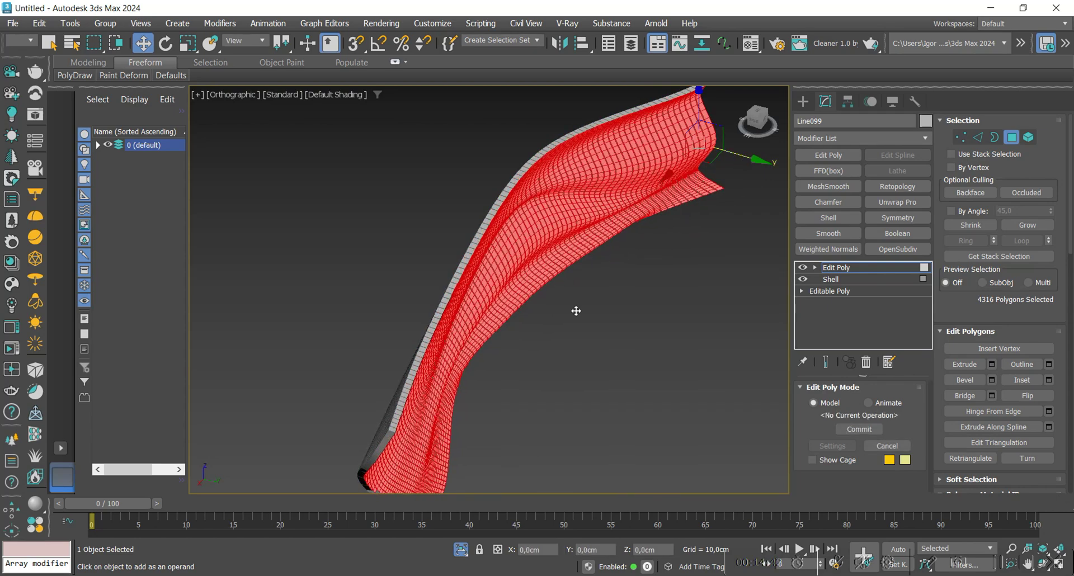
mouse_move(576, 311)
middle_mouse_down("alt")
mouse_move(612, 336)
mouse_move(559, 336)
mouse_move(601, 329)
mouse_move(593, 293)
mouse_move(578, 343)
mouse_move(632, 360)
mouse_move(425, 349)
mouse_move(392, 333)
middle_mouse_up("alt")
key("F4")
key("F4")
scroll(633, 360, "down", 5)
scroll(348, 340, "up", 5)
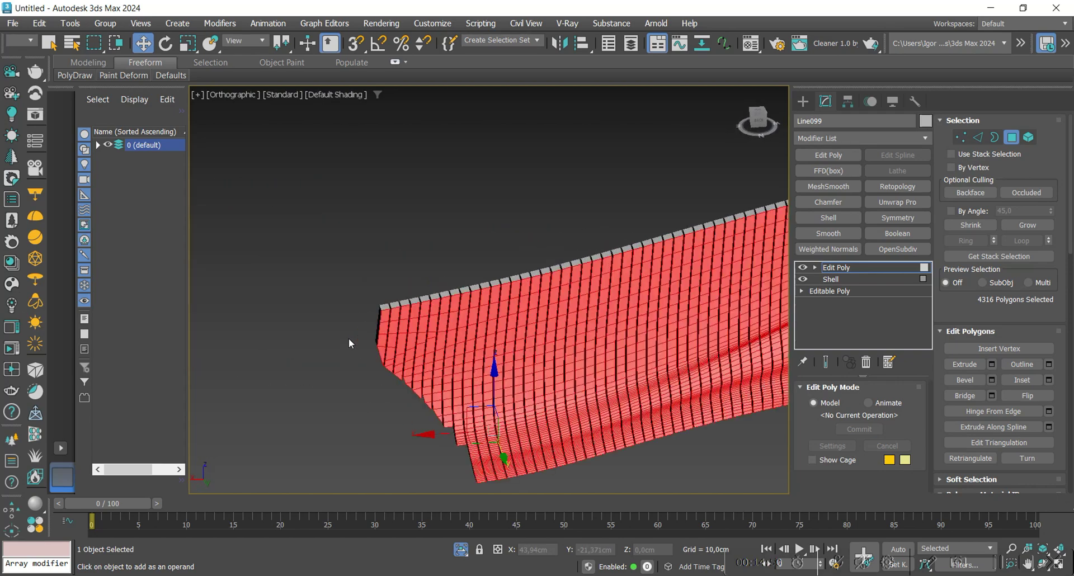
- Select the full strips of inner faces on the three outermost slats at the jagged end of the desk front
scroll(399, 338, "up", 4)
left_click(370, 297)
scroll(369, 369, "up", 4)
key("F4")
left_click(368, 364, "shift")
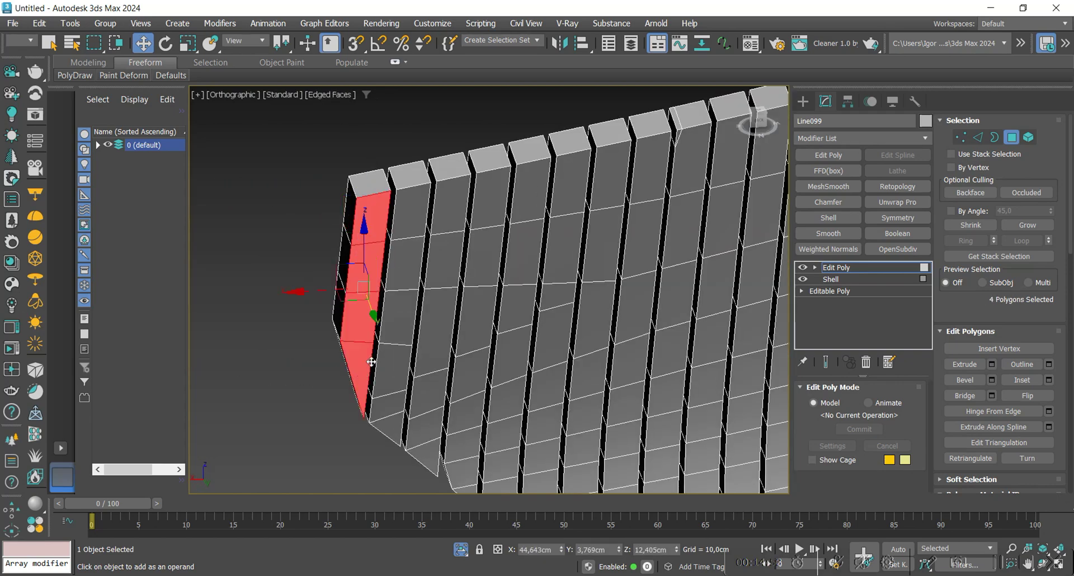
left_click(409, 213, "ctrl")
left_click(396, 423, "shift")
left_click(454, 211, "ctrl")
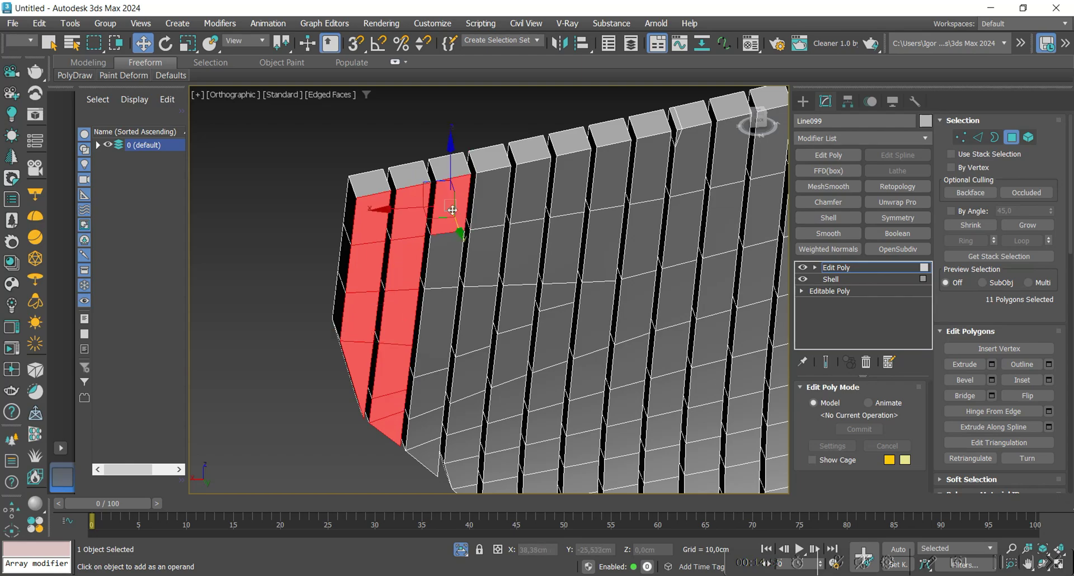
left_click(434, 454, "shift")
- Reposition the two vertices at the lower corner of the outermost slat, adjusting them from the front and in depth
middle_click_drag(434, 454, 439, 417, "alt")
scroll(384, 315, "down", 4)
middle_click_drag(383, 314, 593, 305, "alt")
left_click(758, 119)
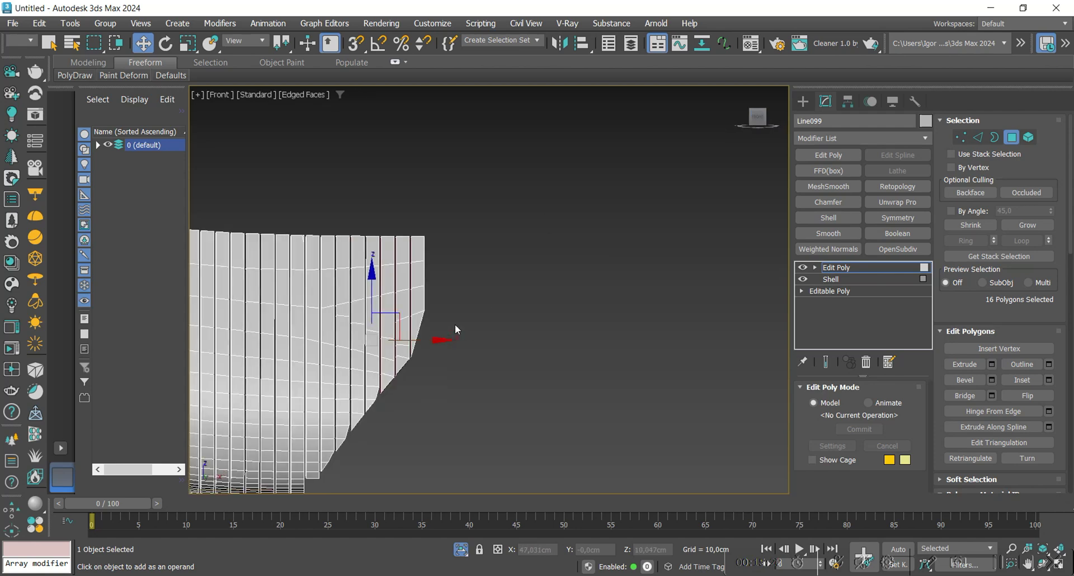
key("F3")
key("1")
middle_click_drag(438, 334, 457, 315)
key("F3")
mouse_move(476, 316)
left_mouse_down()
mouse_move(423, 258)
mouse_move(425, 282)
left_mouse_up()
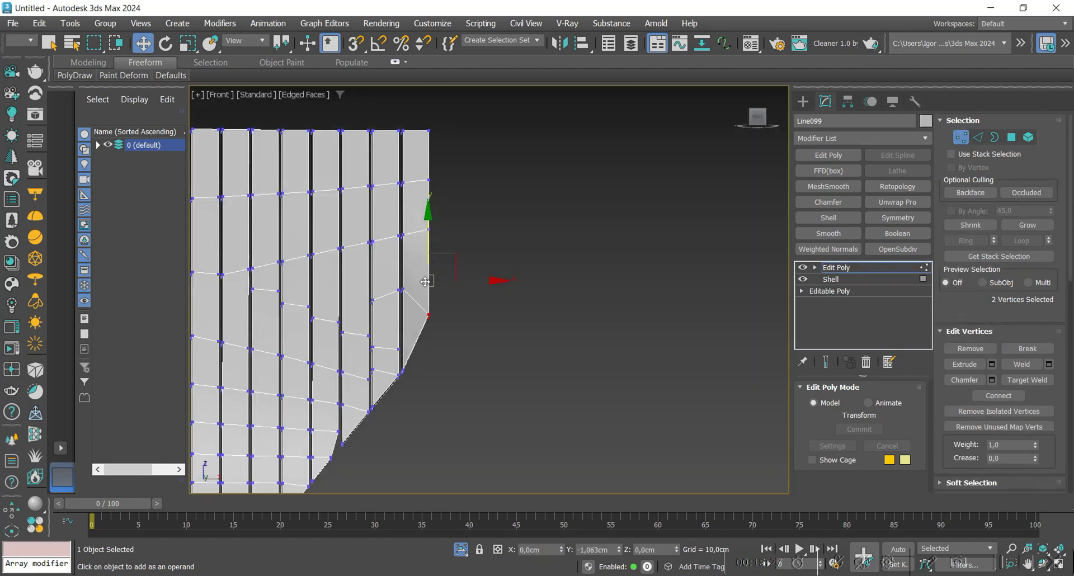
middle_click_drag(425, 306, 353, 365, "alt")
left_click_drag(458, 352, 442, 349)
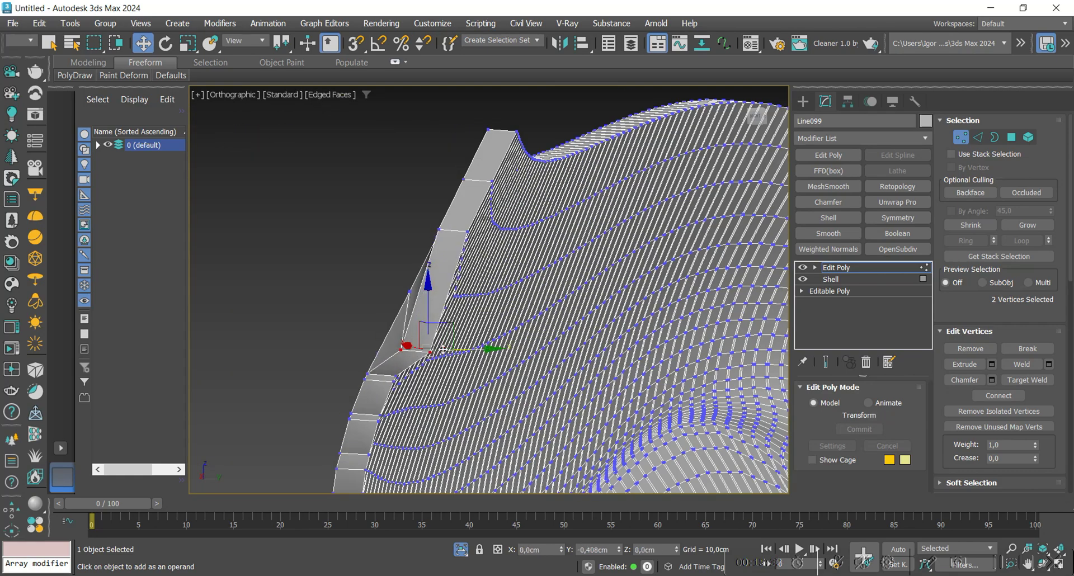
- Clean up the stray diagonal edge across the inner face at the outermost slat's lower corner
middle_click_drag(424, 348, 509, 370, "alt")
scroll(402, 351, "up", 3)
key("2")
key("F3")
double_click(383, 335)
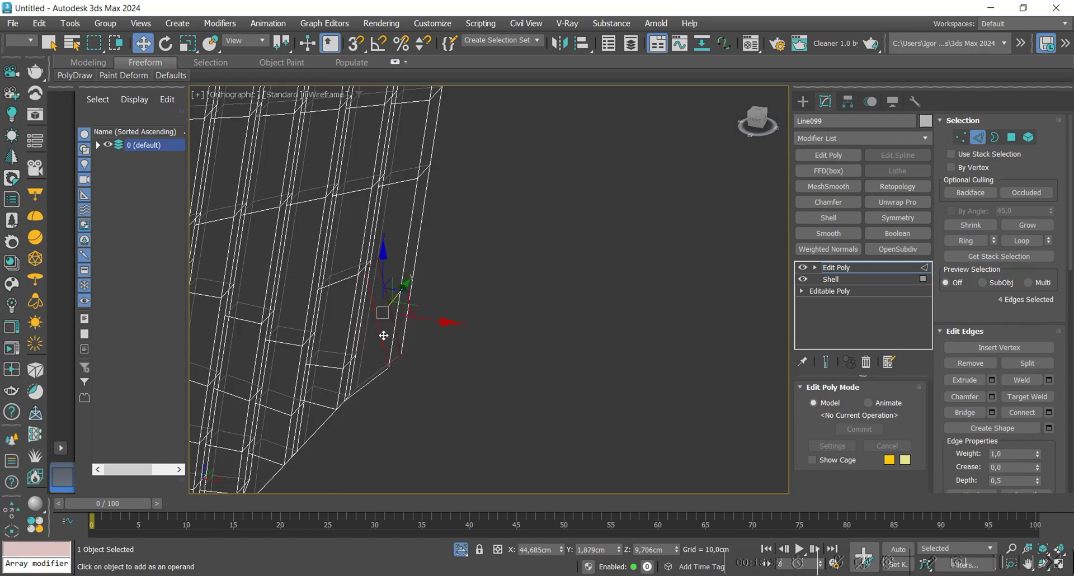
scroll(409, 383, "up", 4)
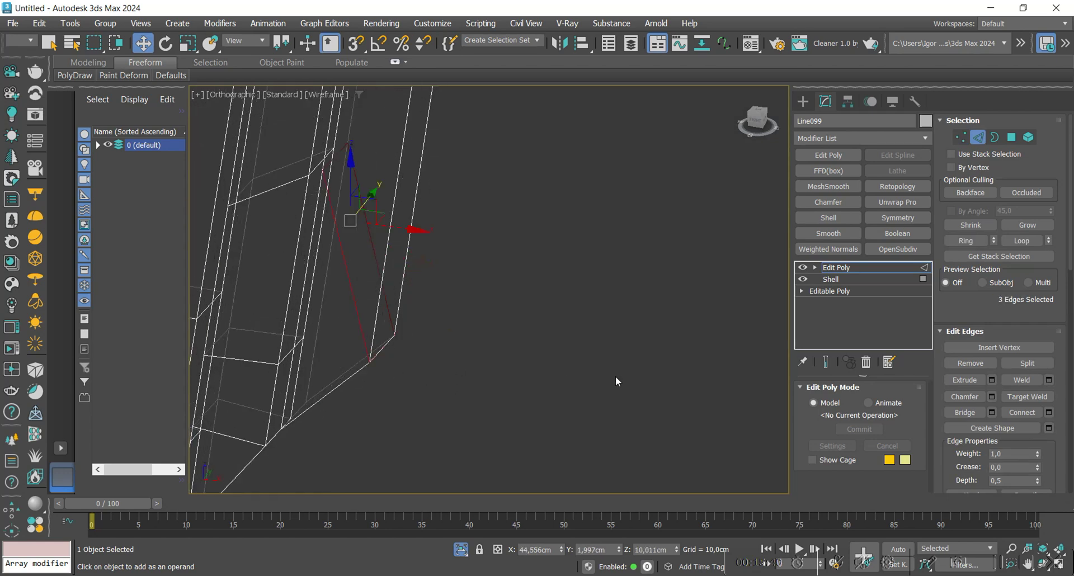
key("F3")
key("1")
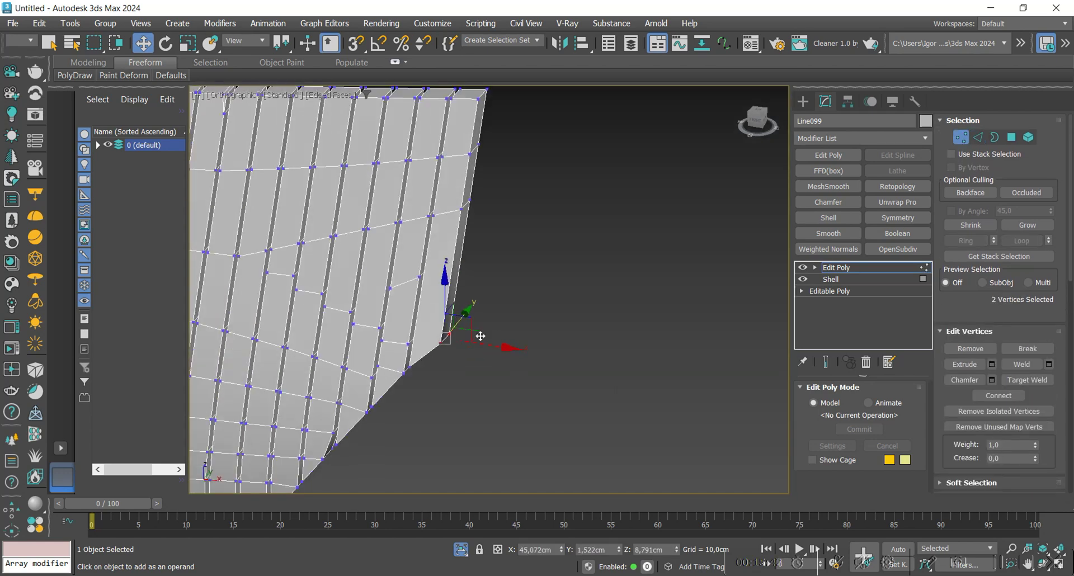
- Return to the selected inner faces of the three end slats and pull them far back along Y to form a side return
middle_click_drag(480, 336, 361, 343, "alt")
key("4")
scroll(465, 348, "down", 4)
left_click_drag(480, 311, 548, 341)
middle_click_drag(547, 343, 578, 420, "alt")
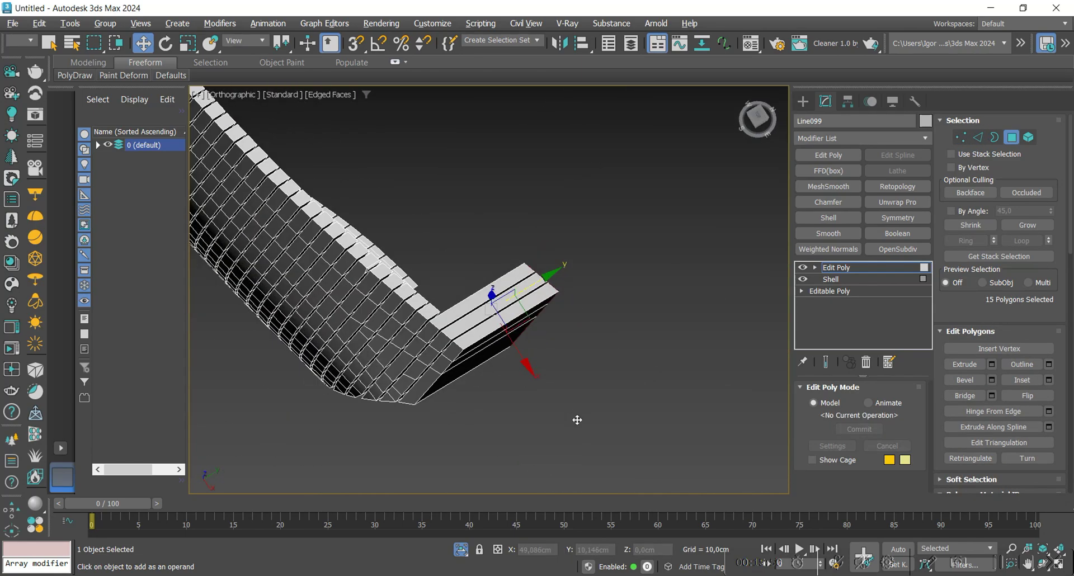
key("t")
scroll(557, 411, "down", 3)
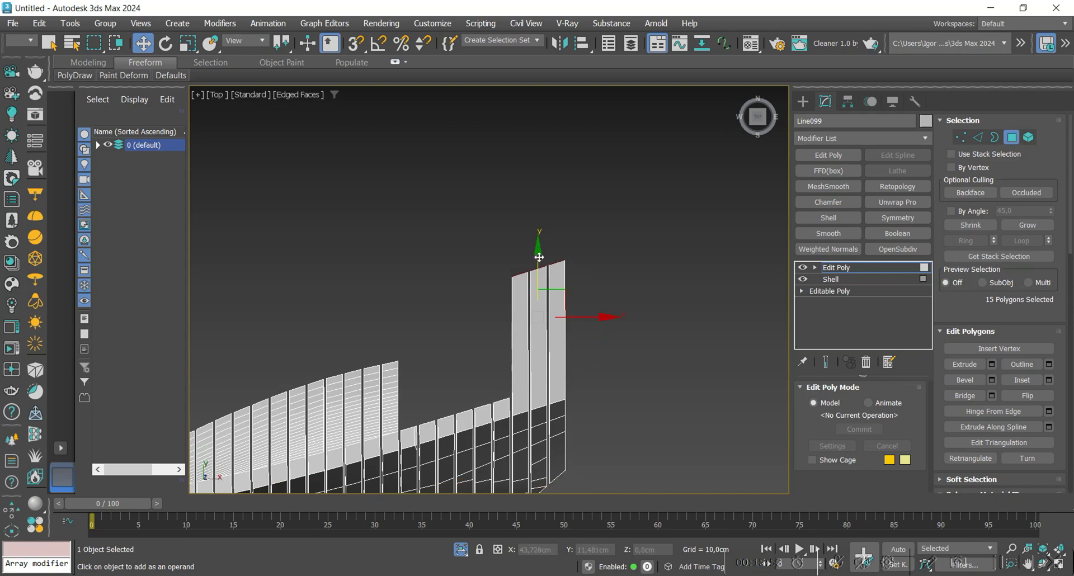
left_click_drag(546, 230, 547, 228)
- Select the full strip of inner faces on the outermost slat at the opposite end of the desk front
scroll(587, 299, "down", 6)
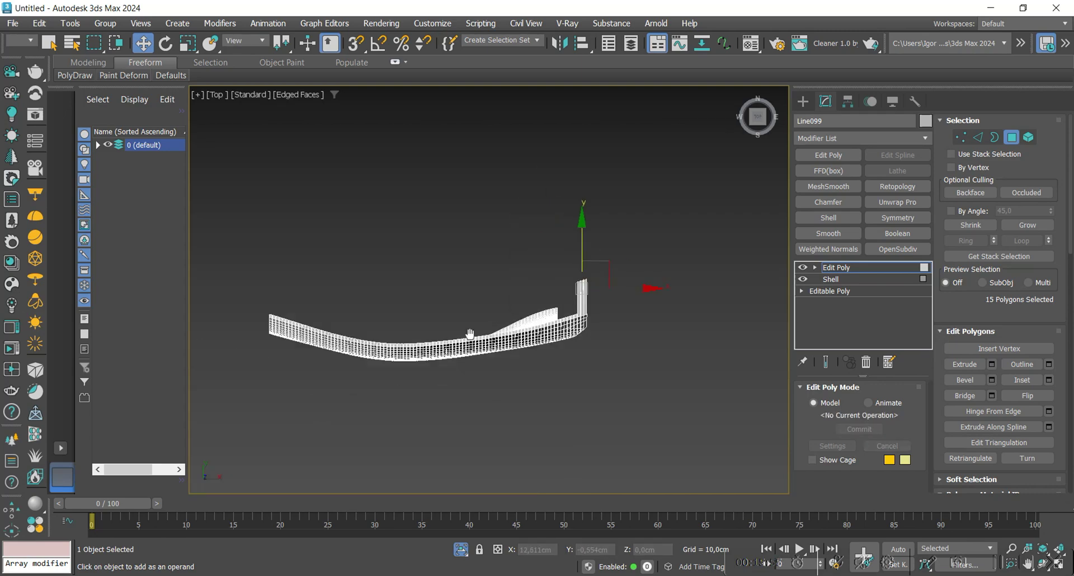
mouse_move(470, 333)
middle_mouse_down("alt")
mouse_move(377, 290)
mouse_move(282, 292)
middle_mouse_up("alt")
middle_click_drag(739, 301, 537, 302)
scroll(626, 305, "up", 5)
key("F4")
key("F4")
scroll(646, 311, "up", 5)
middle_click_drag(733, 373, 648, 382)
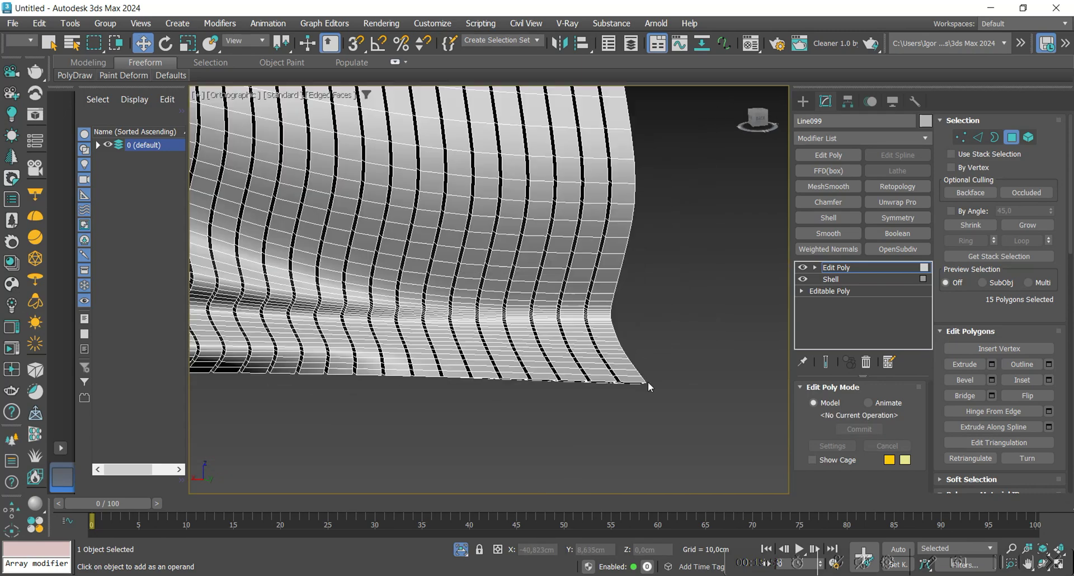
left_click(627, 377)
scroll(628, 379, "down", 4)
middle_click_drag(626, 146, 620, 273)
scroll(621, 178, "up", 2)
left_click(618, 180, "ctrl")
- Add the inner face strips of the next two slats at that end to the polygon selection
left_click(604, 180, "ctrl")
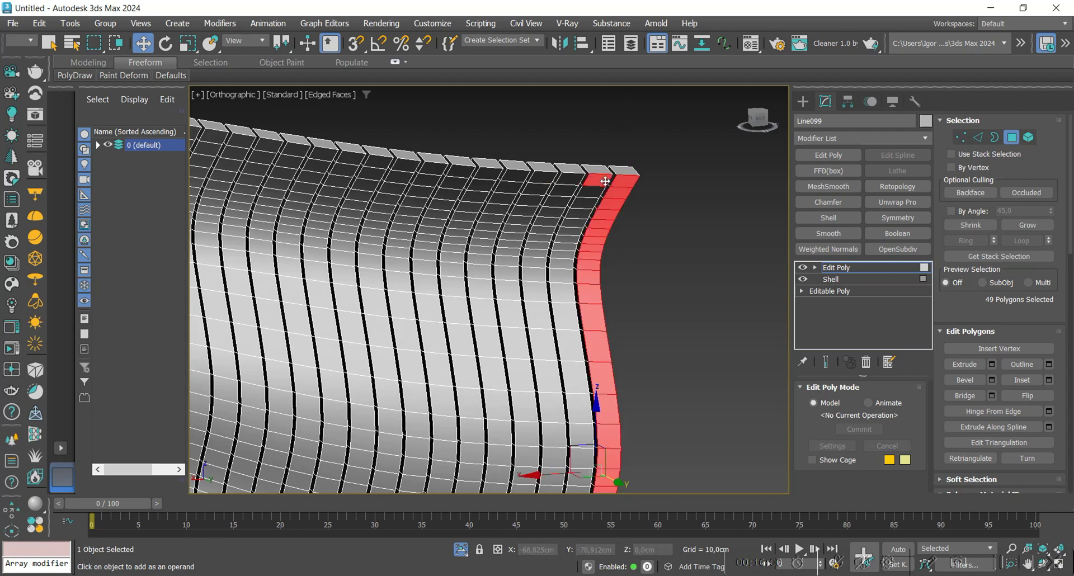
scroll(597, 229, "down", 2)
middle_click_drag(593, 384, 602, 257)
scroll(595, 407, "up", 5)
left_click(604, 391, "shift")
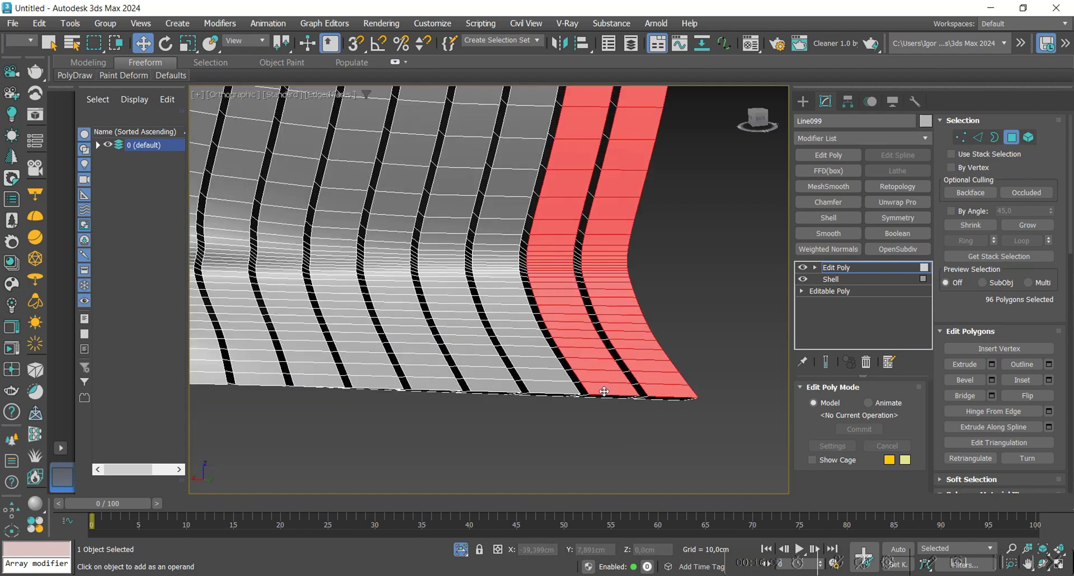
left_click(562, 389, "ctrl")
scroll(561, 388, "down", 5)
scroll(556, 236, "up", 4)
middle_click_drag(560, 179, 558, 385)
left_click(552, 217, "shift")
scroll(552, 221, "down", 3)
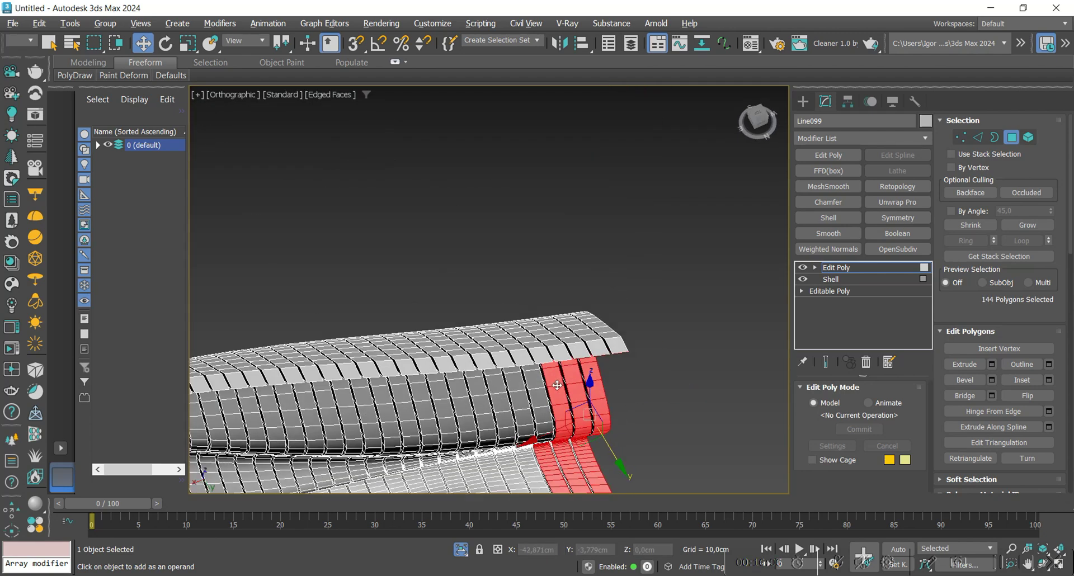
- Pull the inner faces of the three selected slats back along Y in the top view to form the second side return
key("t")
scroll(542, 331, "up", 4)
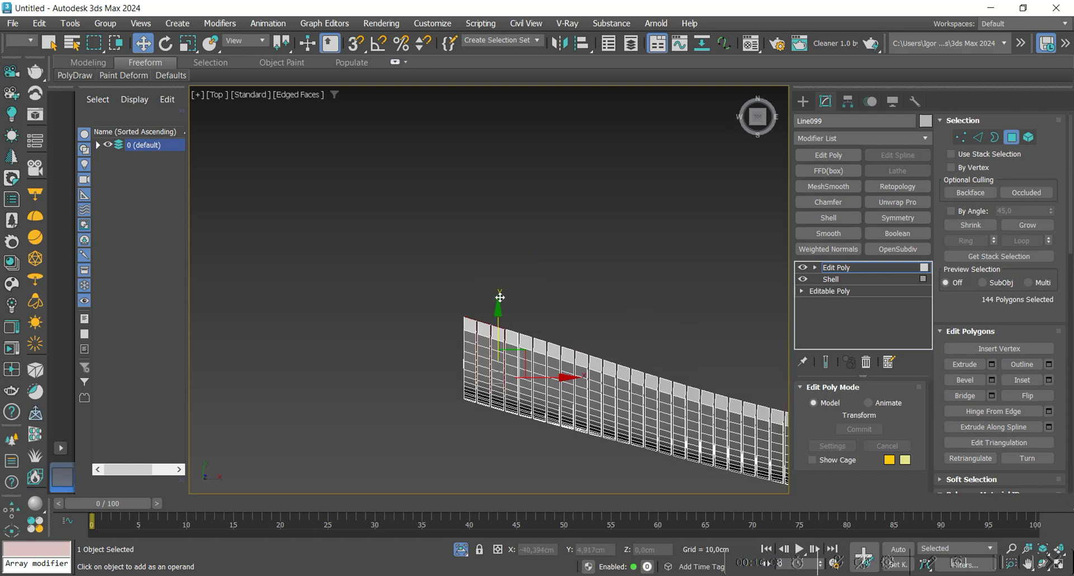
left_click_drag(500, 297, 515, 169)
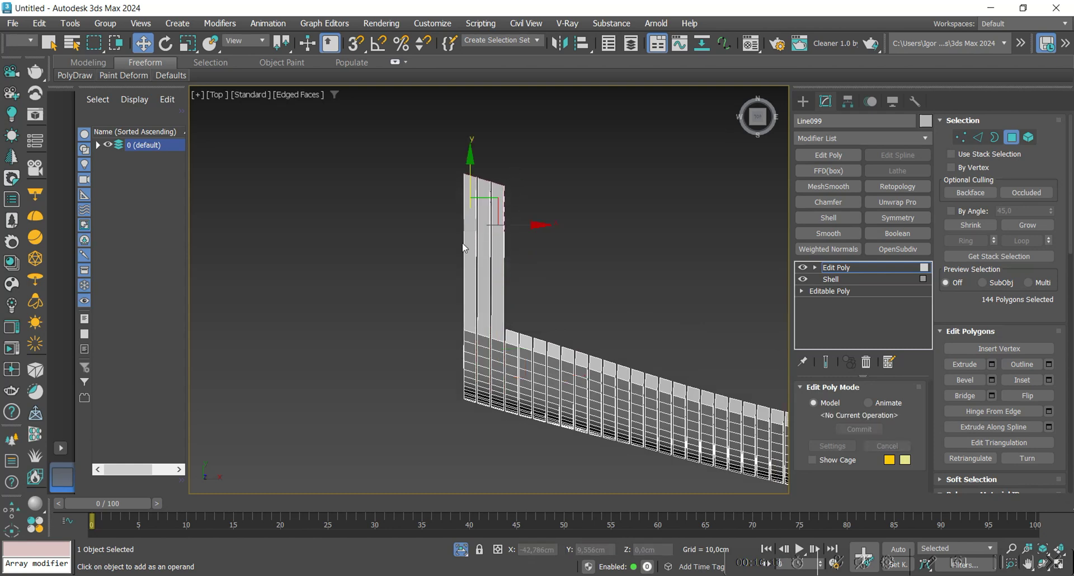
- Flatten the selected rear faces of the second side return with Make Planar and adjust their position along Y
middle_click_drag(463, 247, 454, 213, "alt")
middle_click_drag(454, 213, 473, 212, "alt")
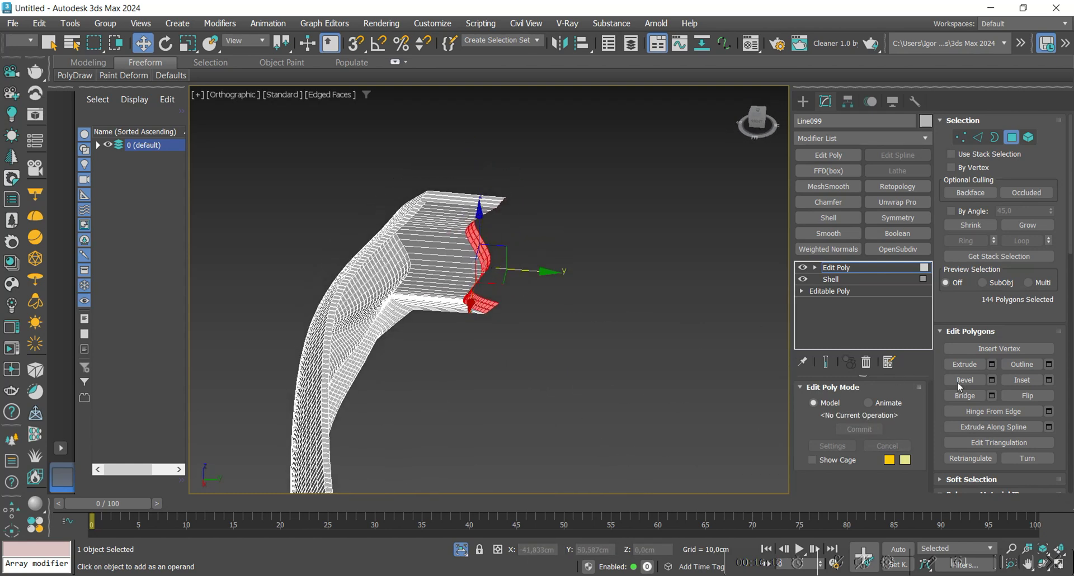
scroll(958, 381, "down", 8)
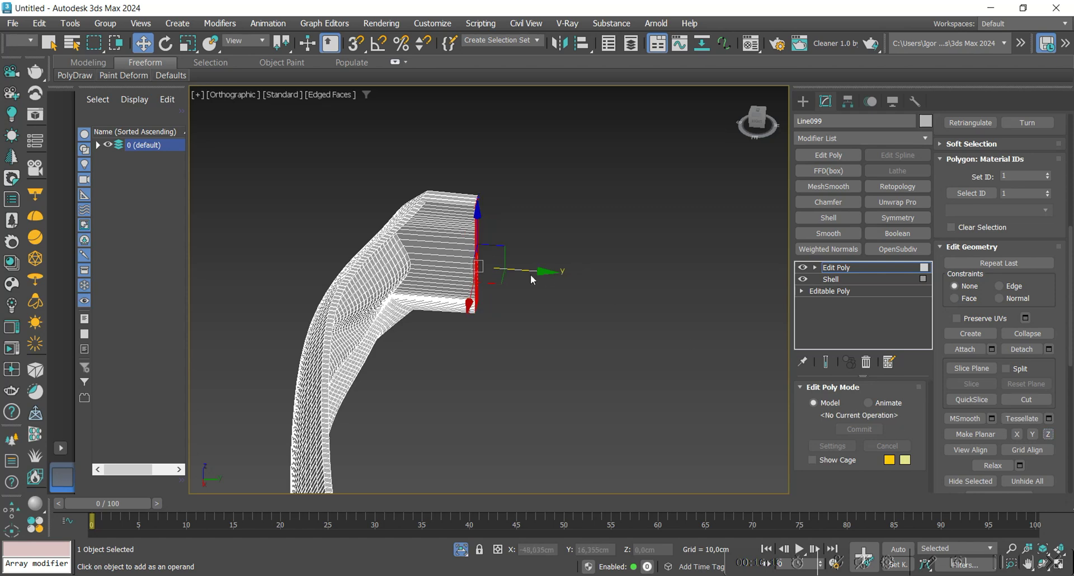
left_click_drag(539, 272, 546, 273)
- Select all rear faces of the three extended slats on the first side return
key("4")
key("F4")
scroll(541, 272, "down", 4)
middle_click_drag(492, 305, 302, 334, "alt")
key("F4")
scroll(256, 312, "up", 5)
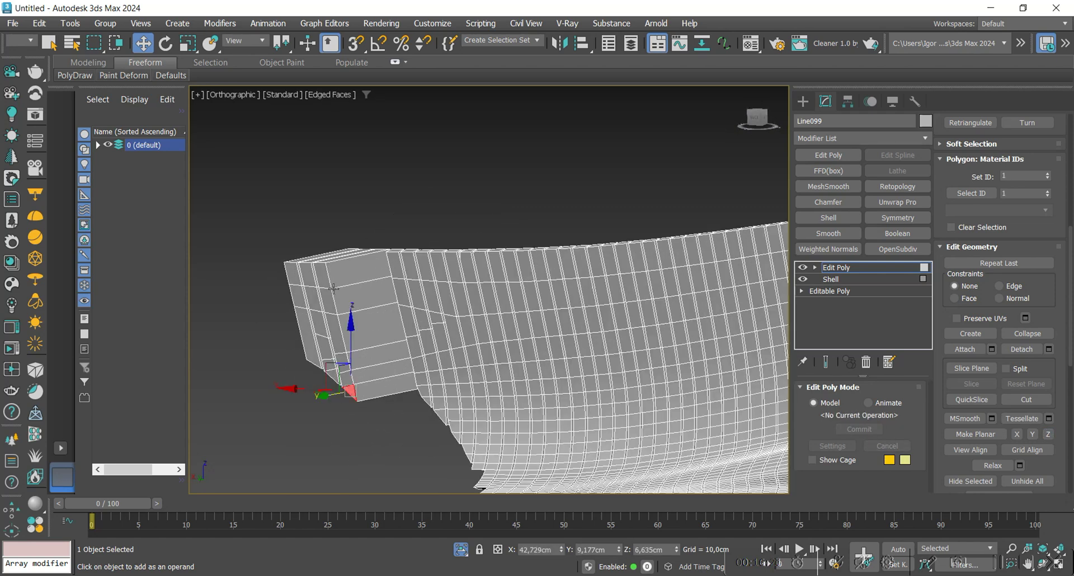
left_click(327, 298, "shift")
left_click(308, 276, "ctrl")
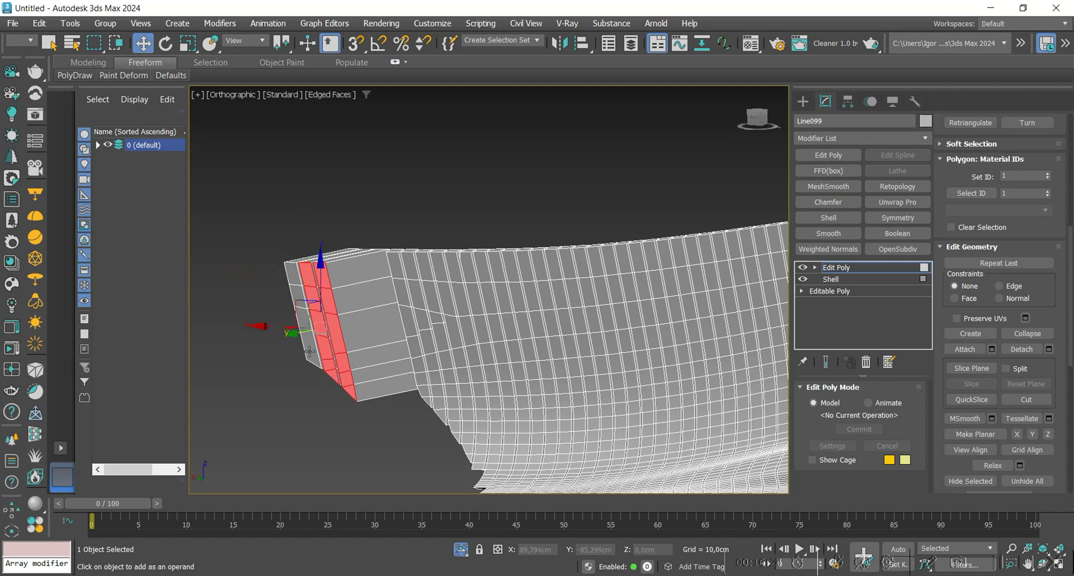
left_click(295, 270, "ctrl")
- Flatten the selected rear faces of the first side return with Make Planar Z
scroll(295, 270, "down", 5)
middle_click_drag(296, 270, 468, 343, "alt")
key("t")
scroll(499, 360, "up", 5)
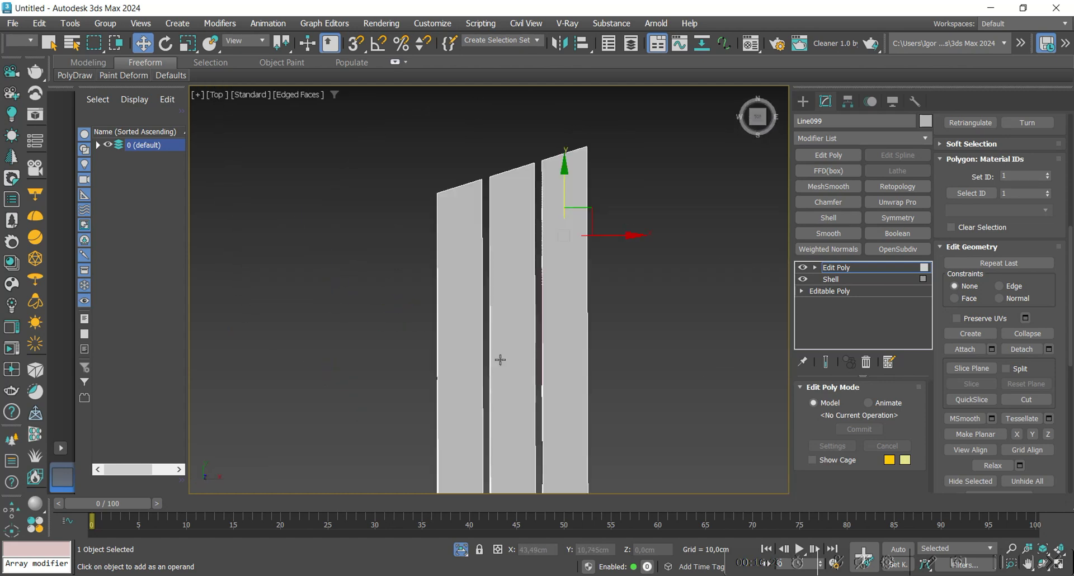
scroll(541, 292, "down", 4)
left_click(1051, 434)
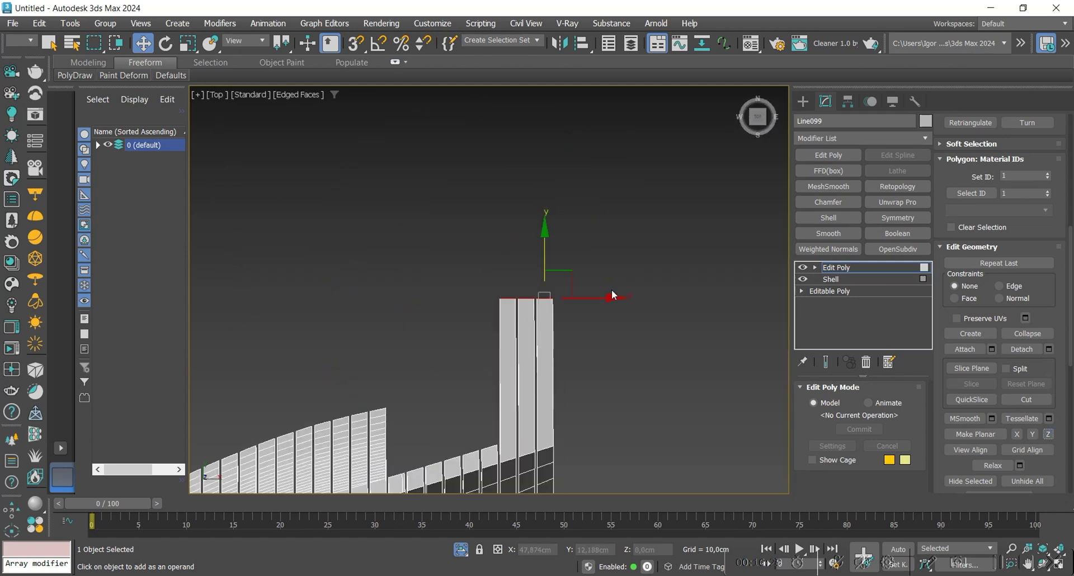
- Turn on vertex snapping, align the flattened faces along Y with the opposite return's rear edge, and leave polygon editing
scroll(612, 290, "down", 8)
middle_click_drag(612, 290, 615, 297)
scroll(504, 303, "up", 3)
key("s")
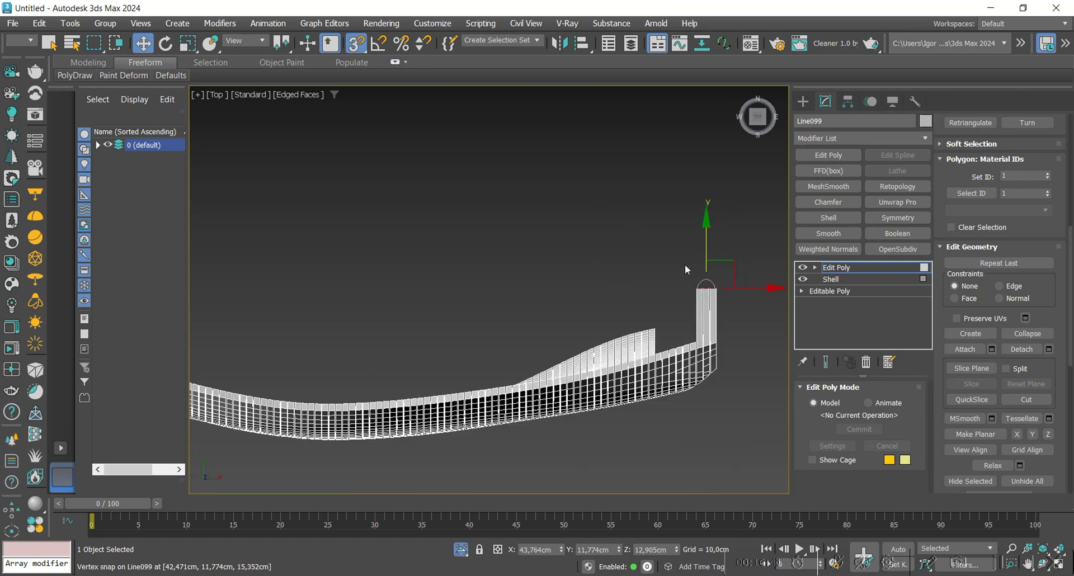
scroll(694, 265, "down", 2)
left_click_drag(352, 232, 285, 287)
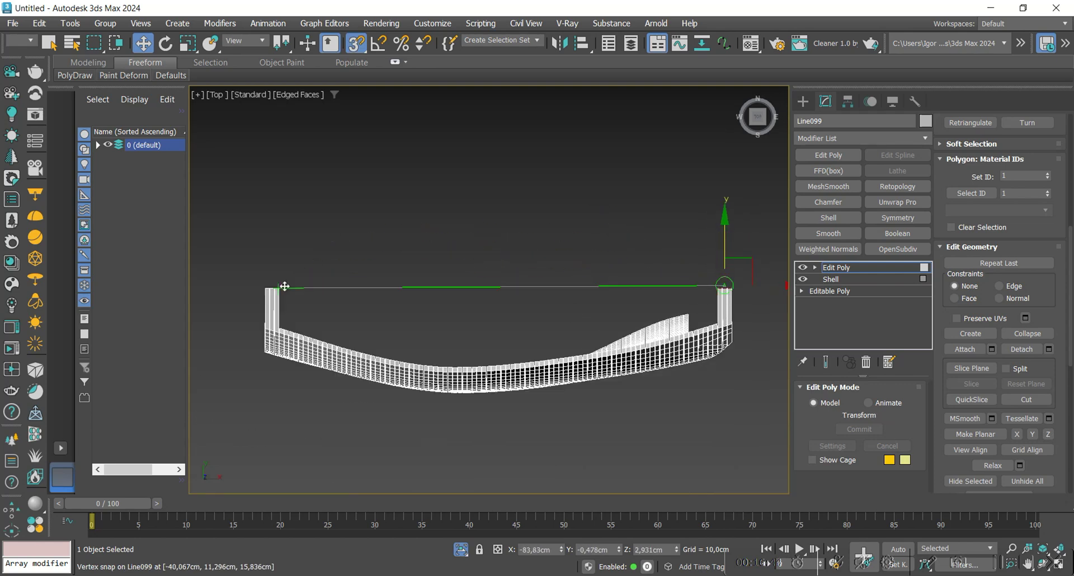
left_click(837, 269)
- Draw a box in the Top view between the inner corners of the two side returns, about 82.4 cm wide and 6.7 cm long
middle_click_drag(668, 357, 613, 297, "alt")
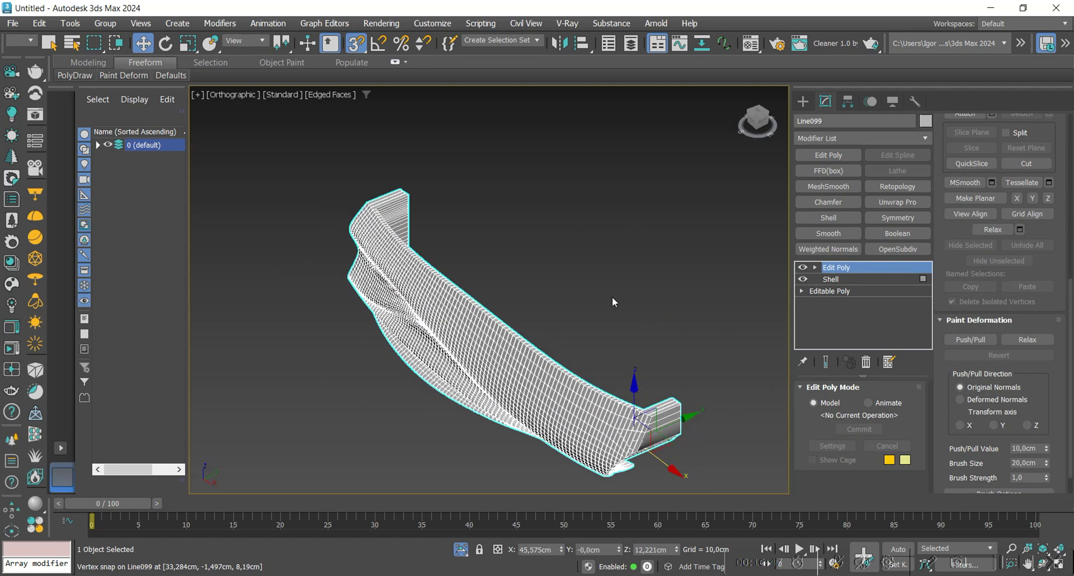
key("t")
left_click(623, 263)
key("F4")
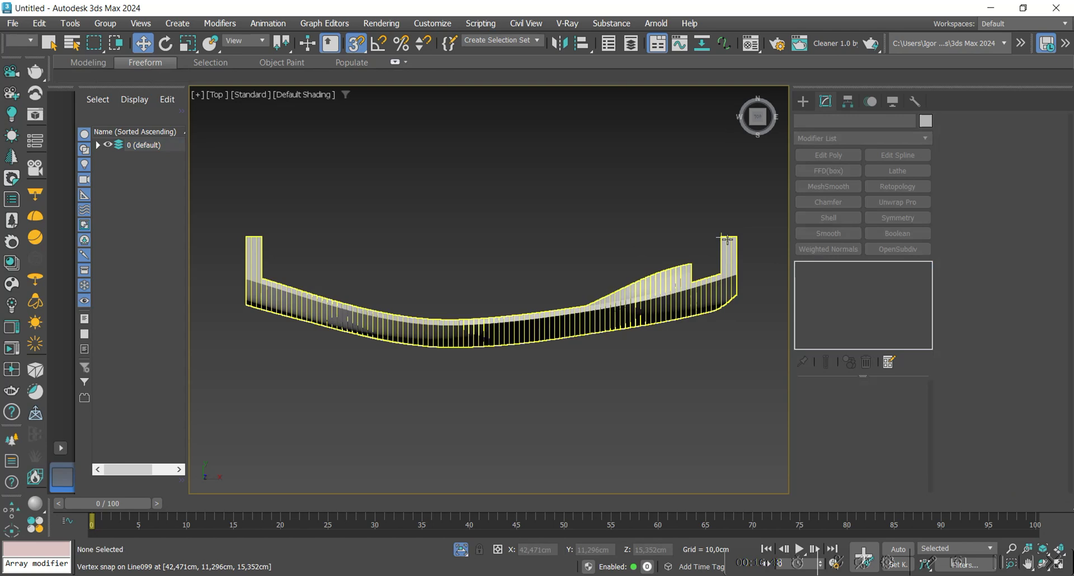
left_click(804, 101)
left_click(802, 122)
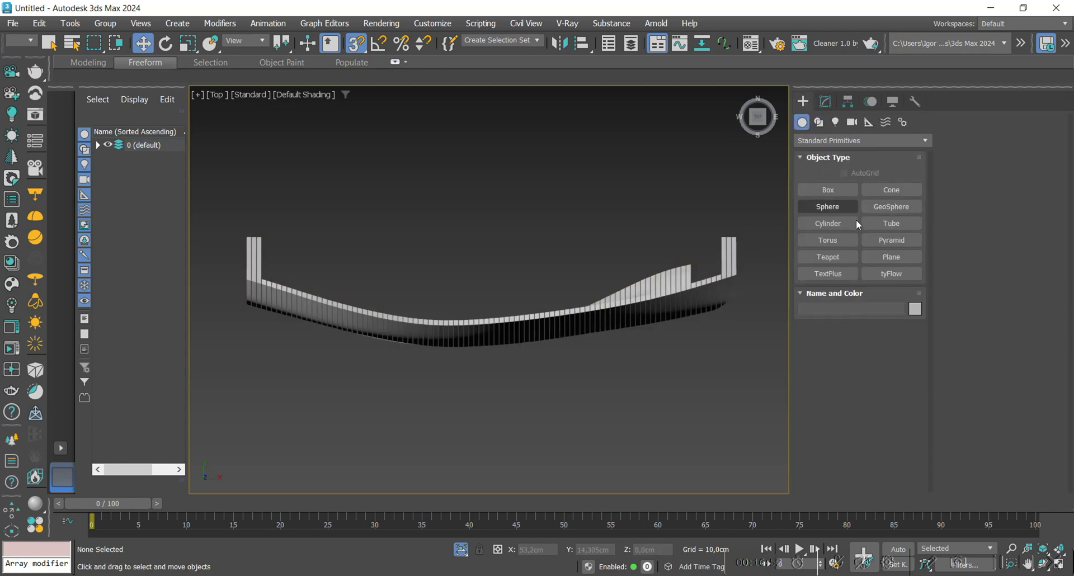
left_click(842, 193)
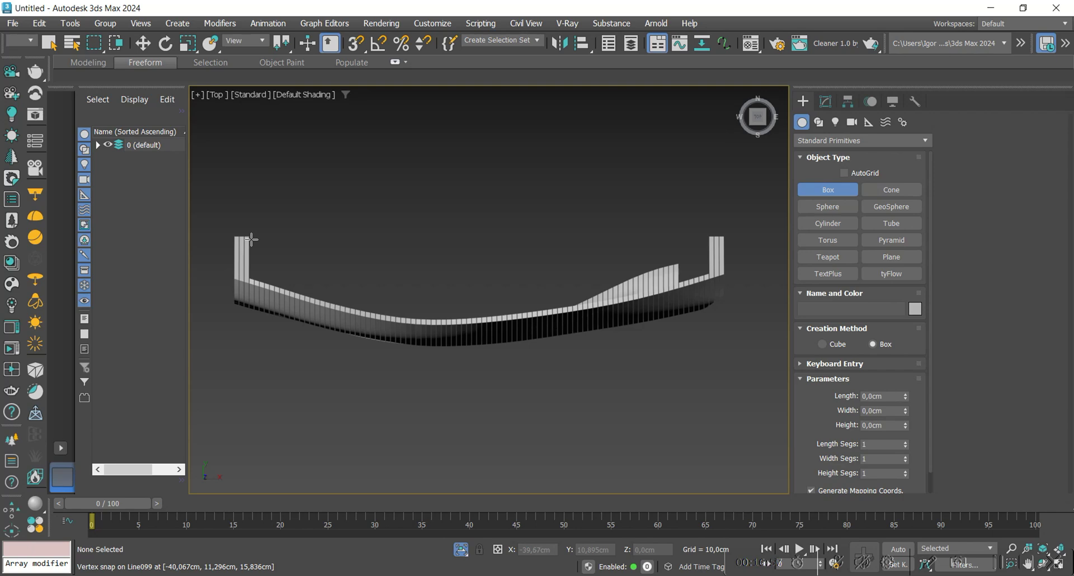
left_click_drag(250, 238, 708, 272)
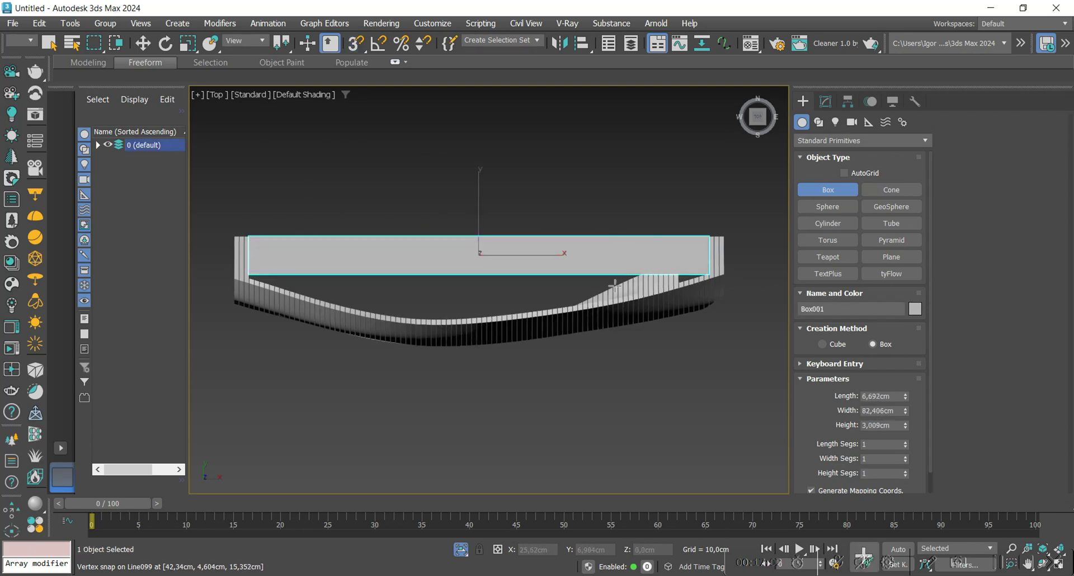
- Set the new box's height to 1 cm
mouse_move(615, 286)
middle_mouse_down("alt")
mouse_move(476, 246)
mouse_move(386, 280)
middle_mouse_up("alt")
key("F4")
scroll(386, 294, "up", 4)
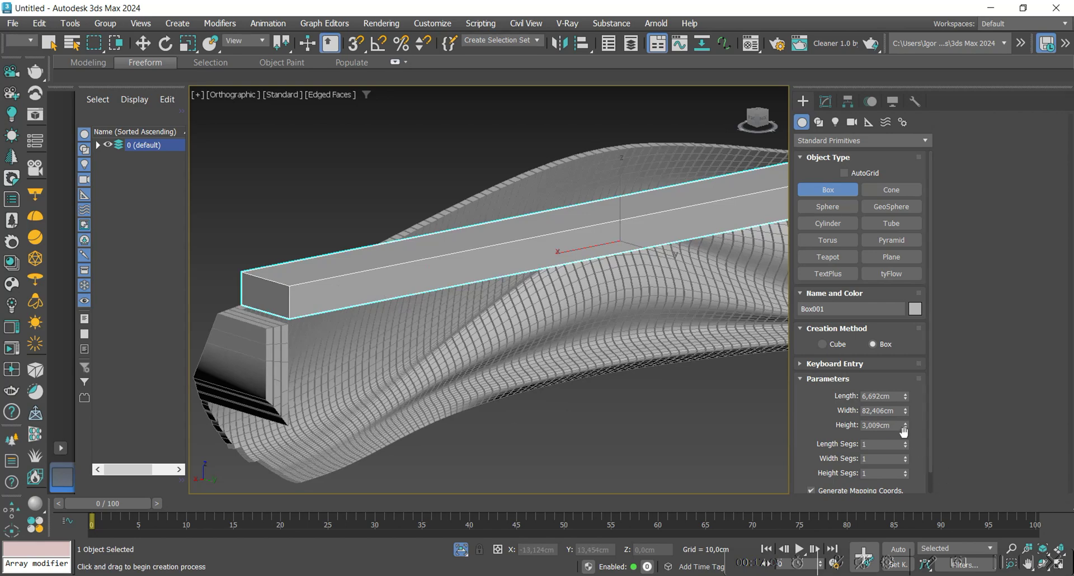
left_click_drag(904, 431, 907, 467)
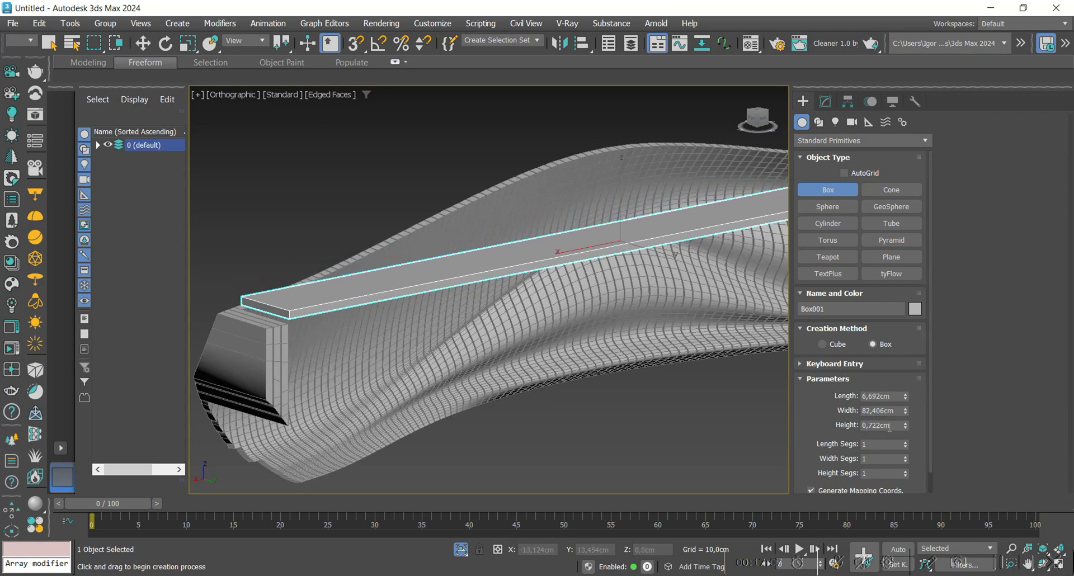
type("1")
key("Return")
- Lower the box about 2 cm along Z so it sits between the side returns below their upper edges
middle_click_drag(660, 330, 603, 271, "alt")
key("s")
key("s")
key("w")
scroll(585, 215, "up", 3)
scroll(582, 204, "down", 1)
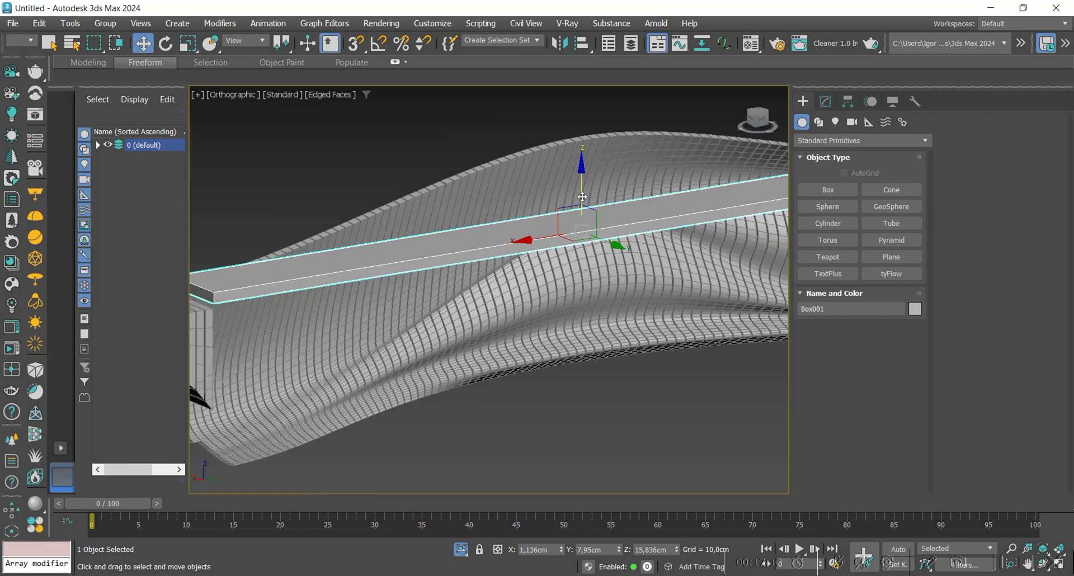
left_click_drag(582, 198, 582, 218)
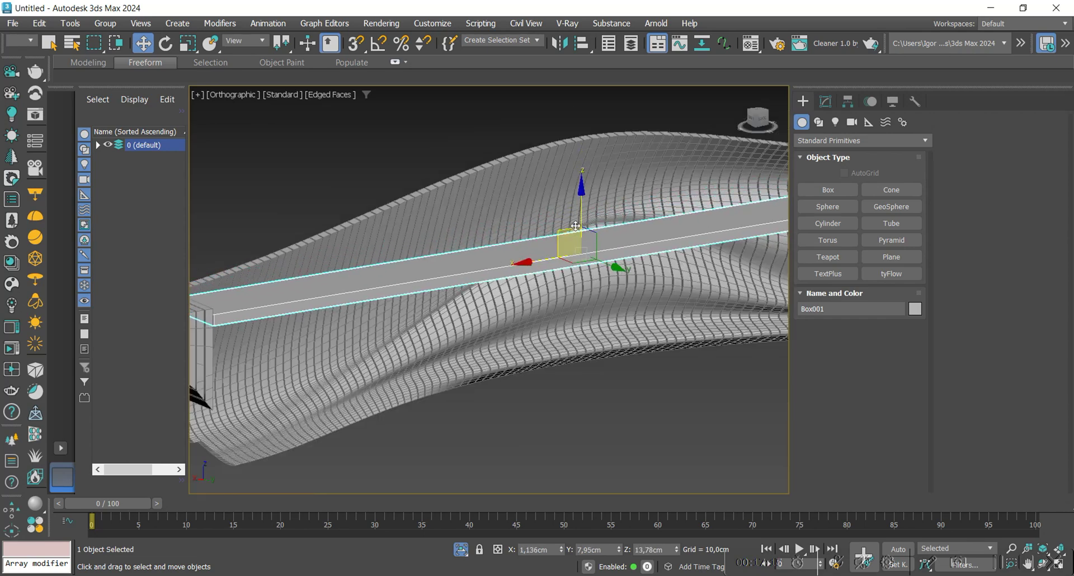
- Convert the box to an editable poly and connect its long edges with five evenly spaced cross segments
scroll(576, 241, "down", 2)
middle_click_drag(579, 241, 646, 323, "alt")
key("t")
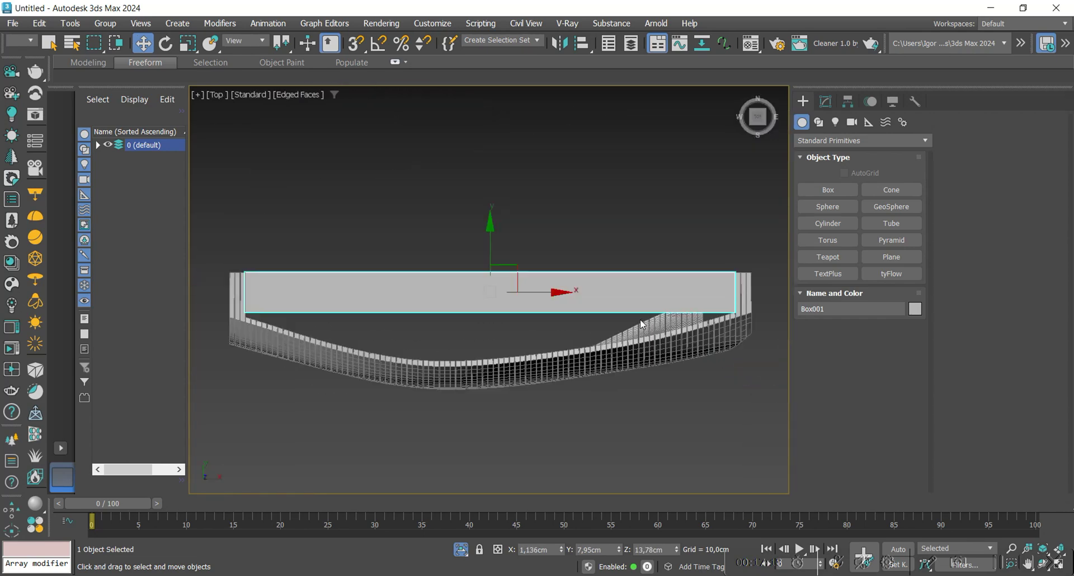
scroll(733, 280, "up", 2)
key("1")
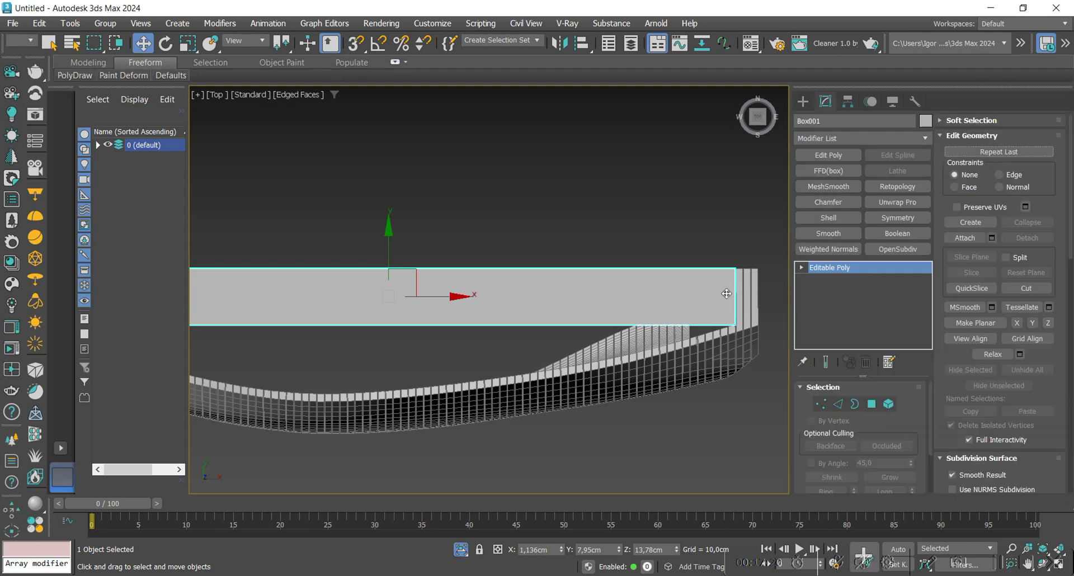
scroll(723, 291, "down", 2)
key("F3")
key("2")
left_click_drag(610, 249, 551, 395)
key("ctrl+shift+e")
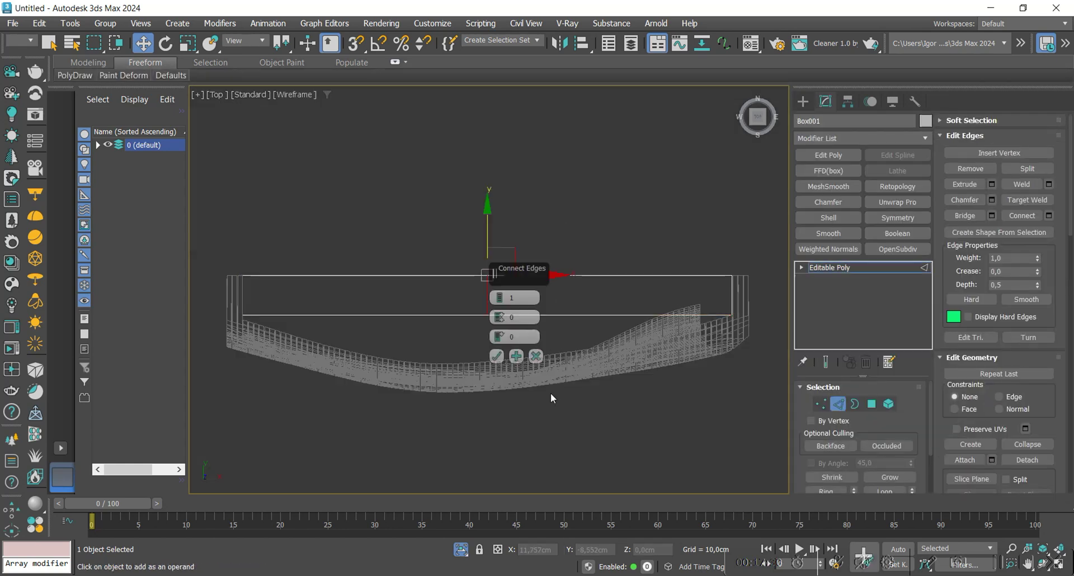
left_click(498, 296)
left_click(498, 296)
left_click(498, 295)
left_click(502, 358)
- Move the box's front vertices along Y so the countertop edge follows the curve of the slatted front, then leave vertex editing
key("1")
left_click_drag(692, 344, 556, 300)
key("F3")
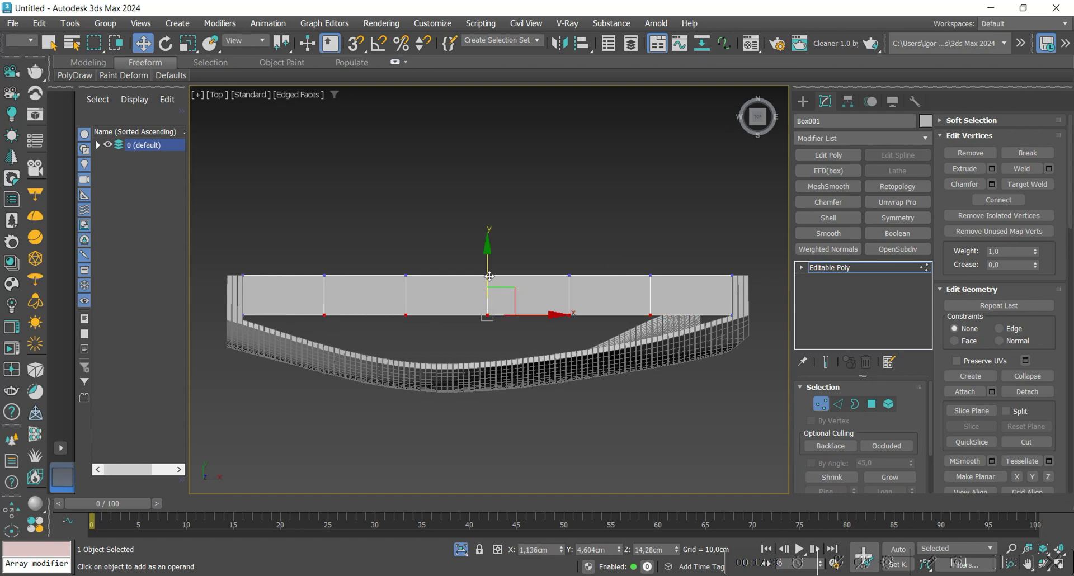
left_click_drag(489, 276, 449, 316)
key("F3")
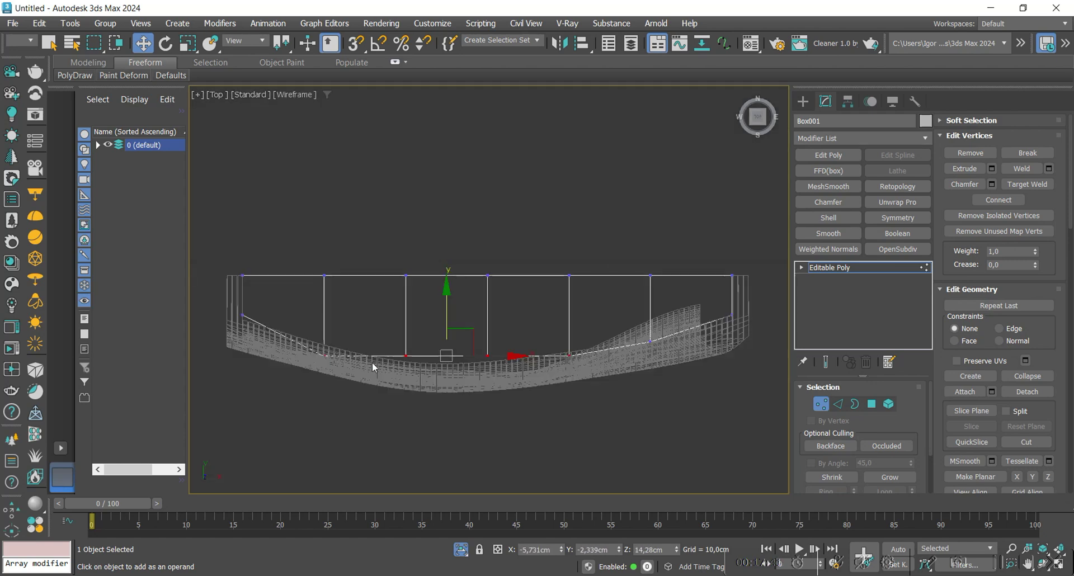
key("F3")
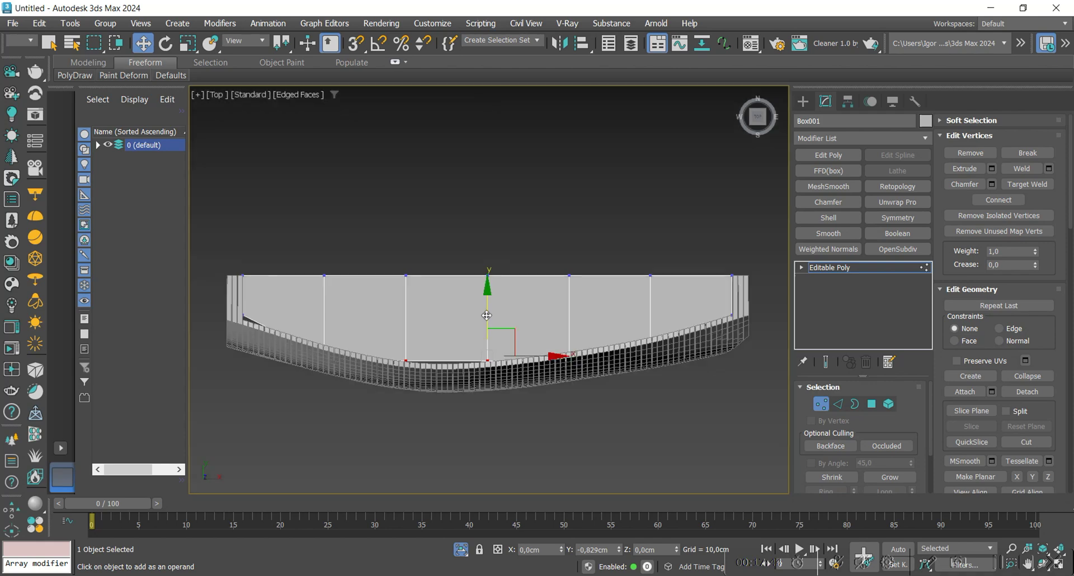
key("F3")
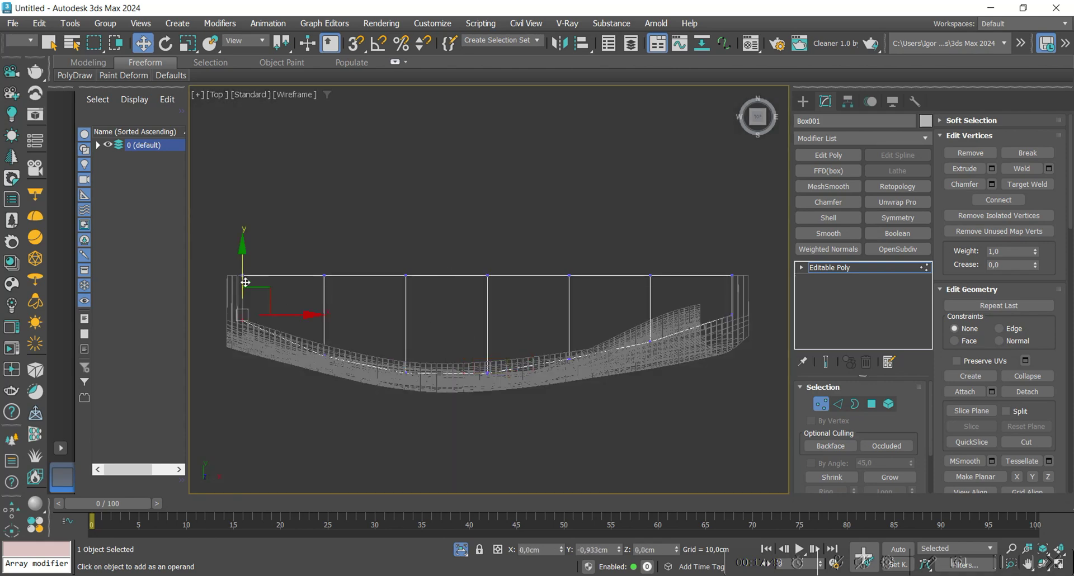
key("F3")
key("1")
- Draw a straight vertical line in the Back view as a support panel, from the desk's base up about 13.5 cm below the countertop
mouse_move(410, 327)
middle_mouse_down("alt")
mouse_move(375, 297)
mouse_move(280, 257)
mouse_move(218, 266)
middle_mouse_up("alt")
key("F3")
key("F3")
middle_click_drag(453, 331, 575, 341, "alt")
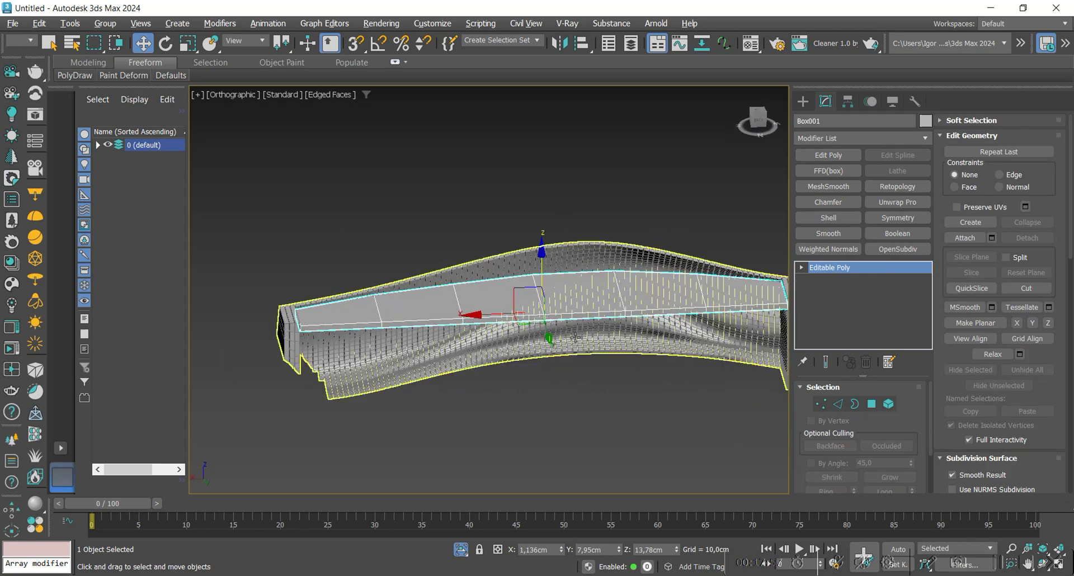
left_click(758, 121)
left_click(802, 102)
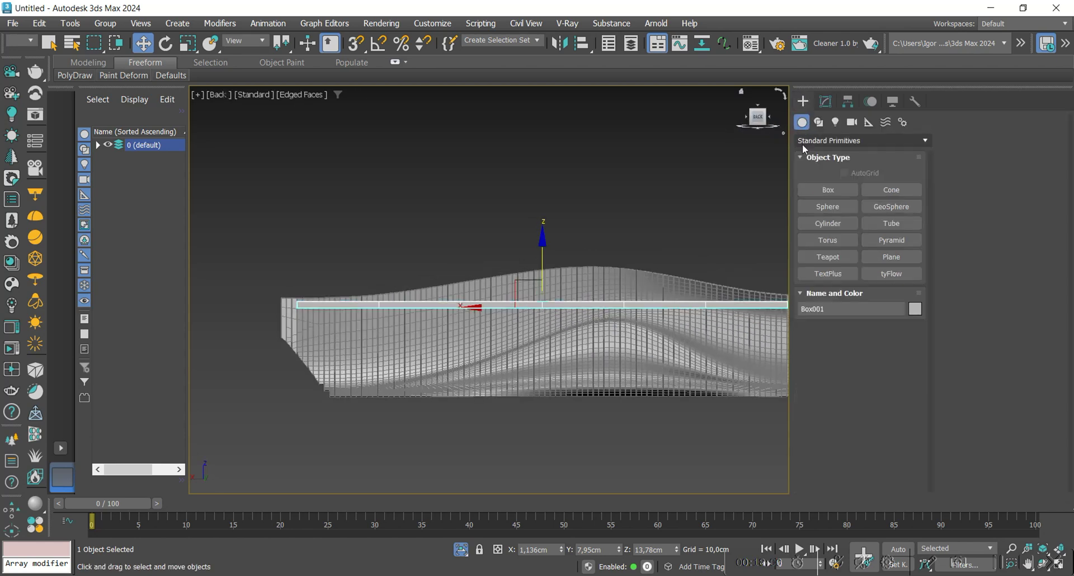
left_click(818, 122)
left_click(827, 207)
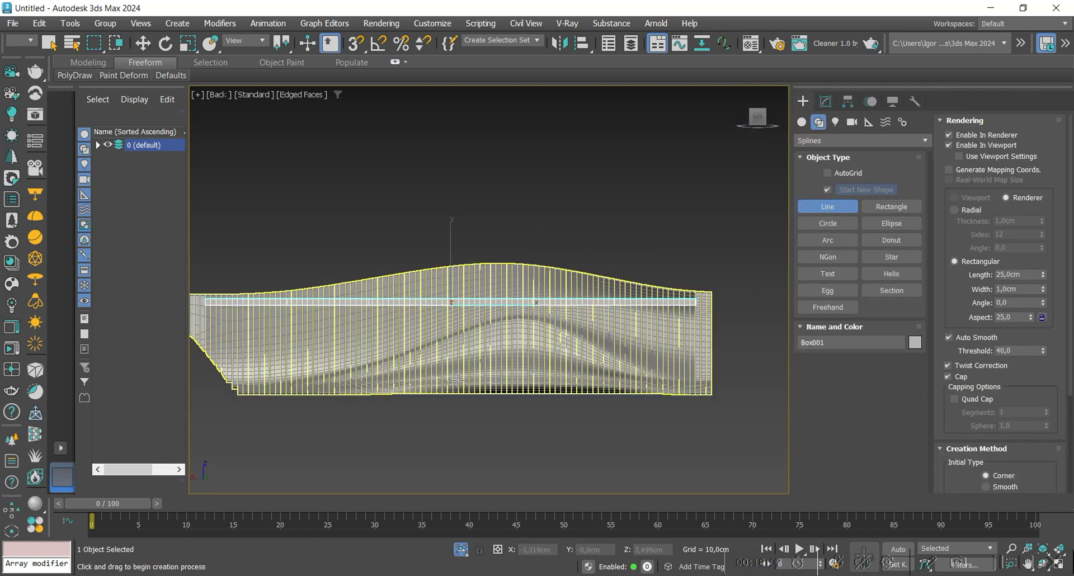
left_click(415, 395)
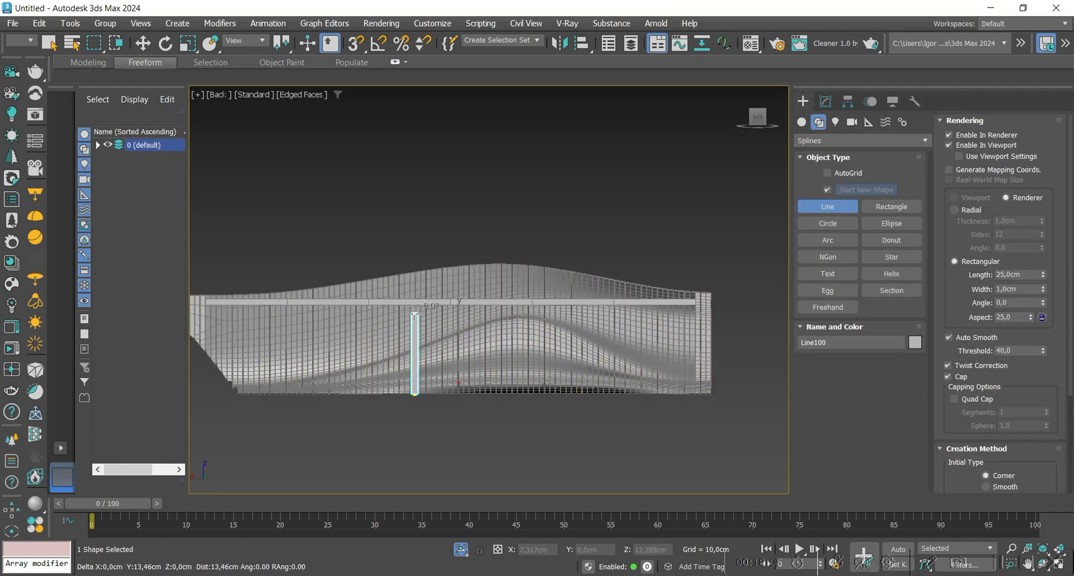
right_click(415, 314)
scroll(416, 378, "up", 2)
right_click(425, 374)
middle_click_drag(466, 360, 508, 353, "alt")
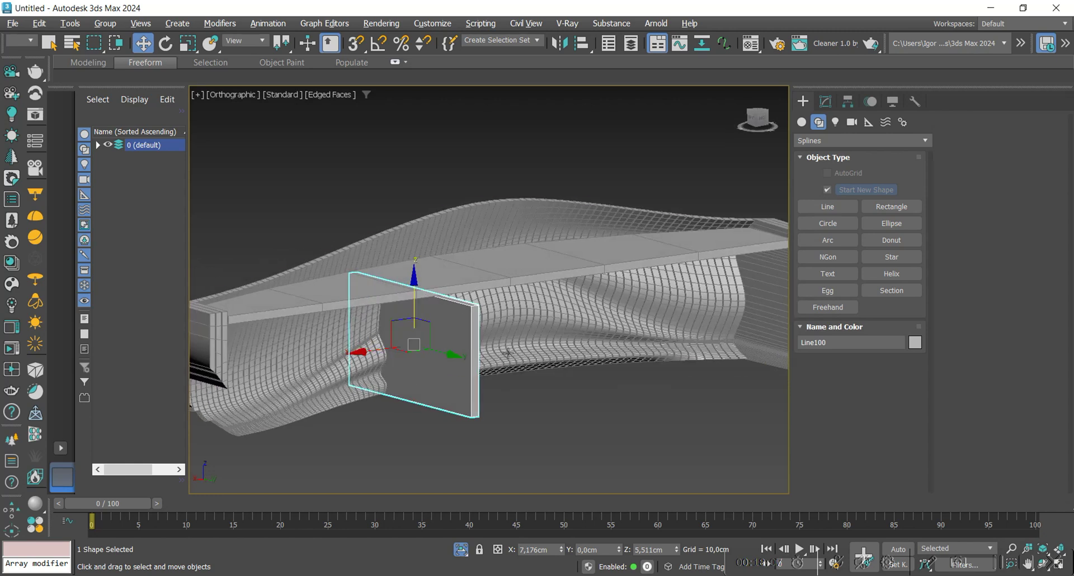
- Set the support panel's rectangular length to 15 cm and shift it about 3.6 cm along Y beneath the countertop
left_click(826, 102)
scroll(861, 425, "down", 3)
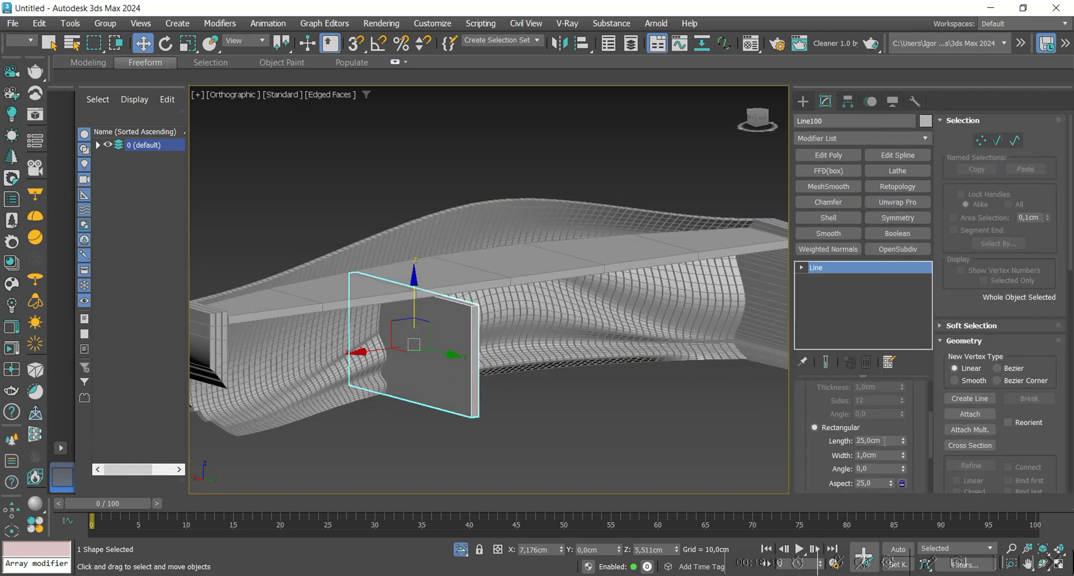
key("Return")
middle_click_drag(420, 393, 475, 385, "alt")
left_click_drag(485, 347, 514, 348)
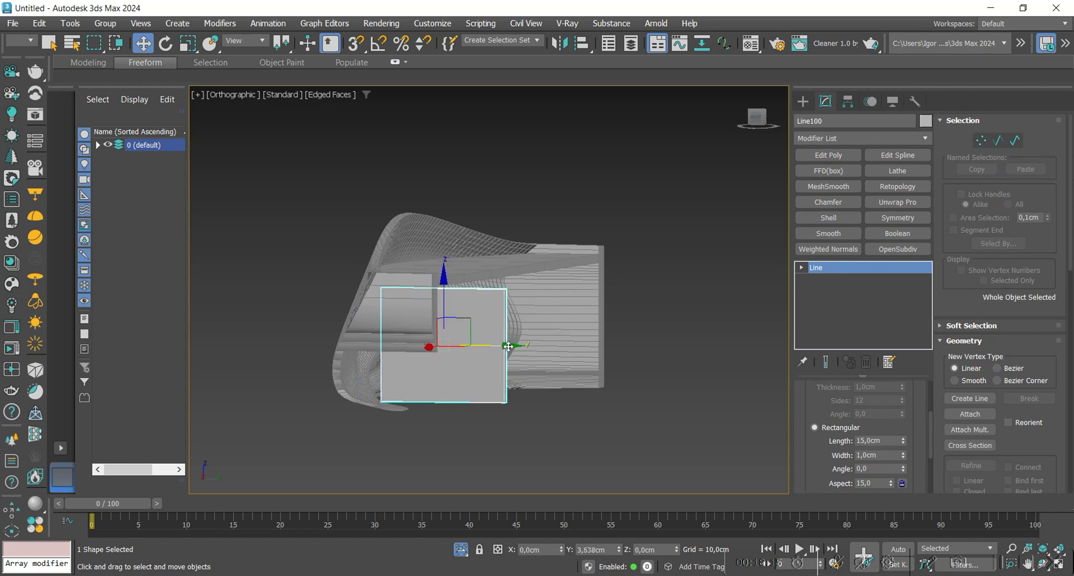
middle_click_drag(508, 347, 488, 337, "alt")
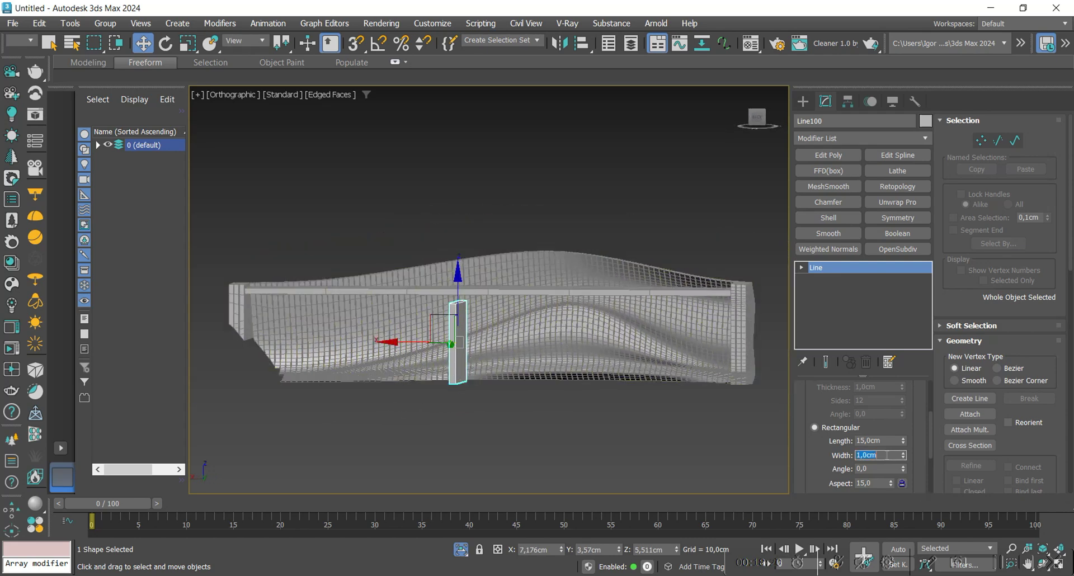
- Convert the support panel to an editable poly and raise its upper vertices to the countertop with vertex snapping
middle_click_drag(504, 401, 518, 408)
key("alt+e")
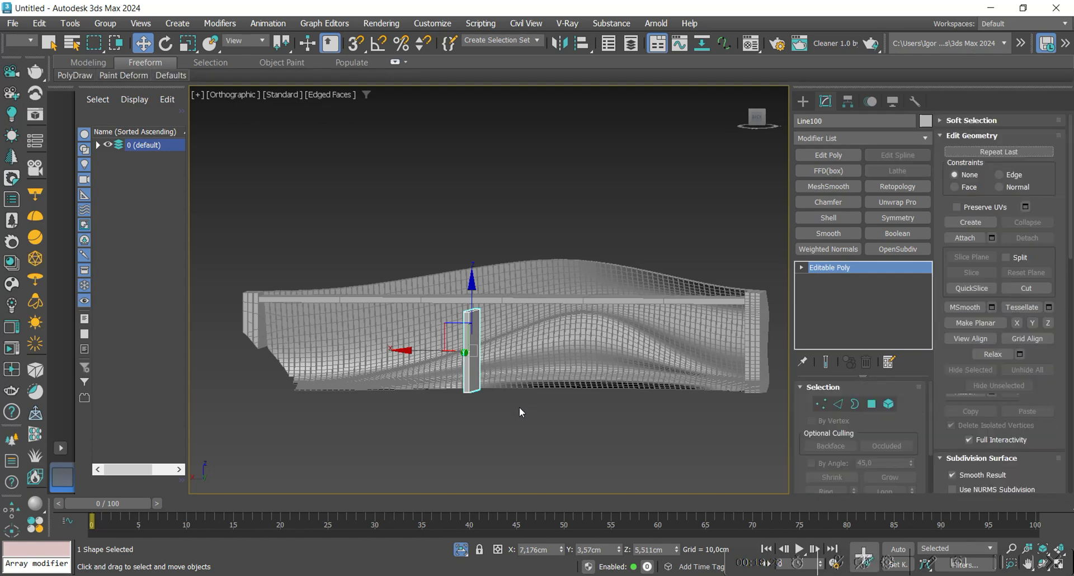
key("1")
left_click_drag(505, 337, 450, 293)
scroll(480, 313, "up", 2)
key("s")
middle_click_drag(482, 315, 493, 309, "alt")
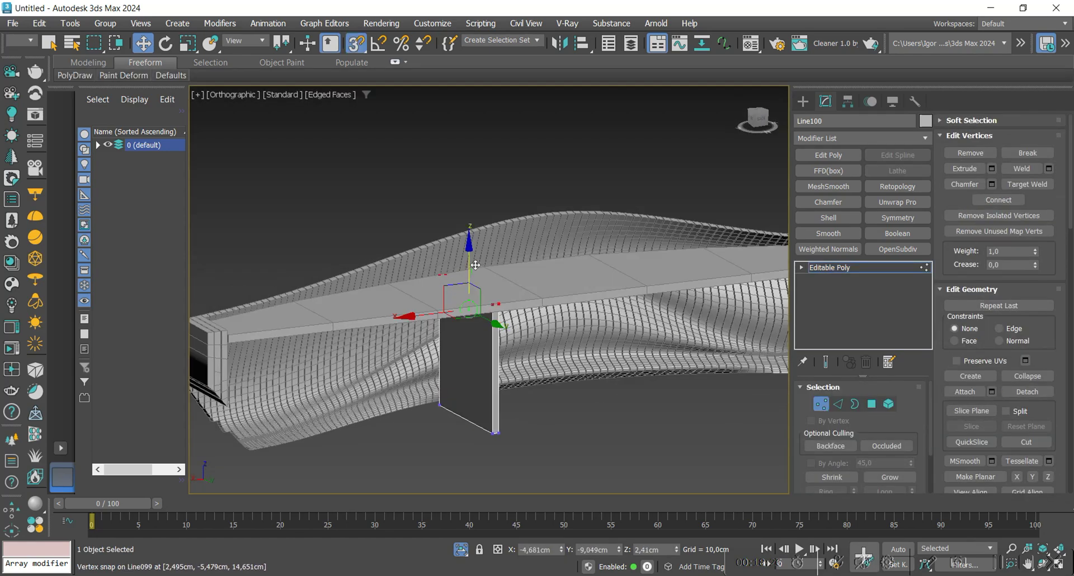
left_click_drag(542, 306, 538, 338)
key("s")
middle_click_drag(537, 339, 513, 372, "alt")
key("1")
- Copy the support panel about 13 cm along X and attach both panels to the countertop
scroll(514, 372, "down", 1)
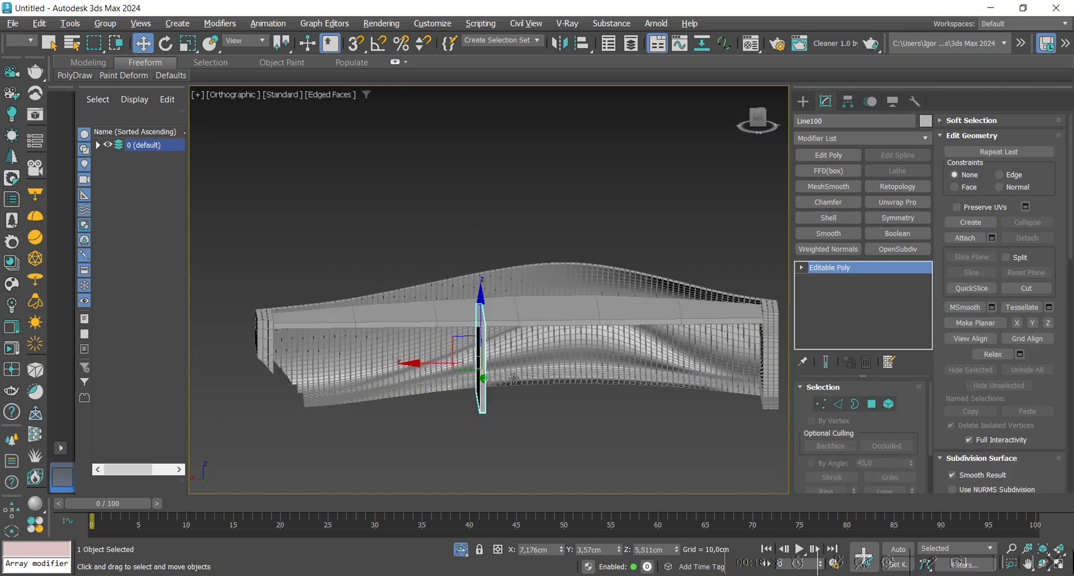
left_click_drag(457, 373, 521, 378, "shift")
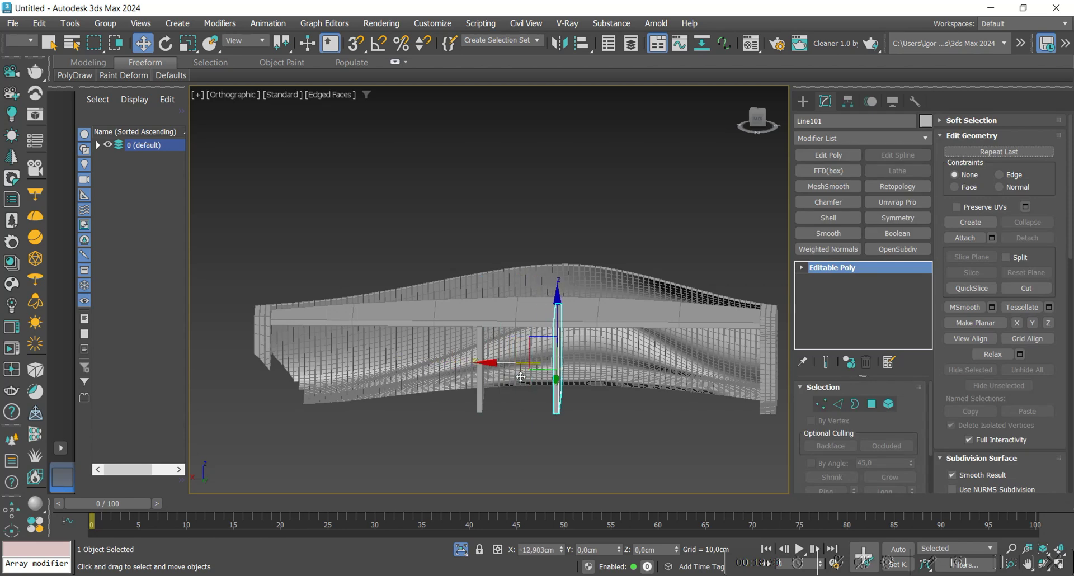
mouse_move(548, 393)
middle_mouse_down("alt")
mouse_move(569, 393)
mouse_move(516, 384)
mouse_move(533, 382)
middle_mouse_up("alt")
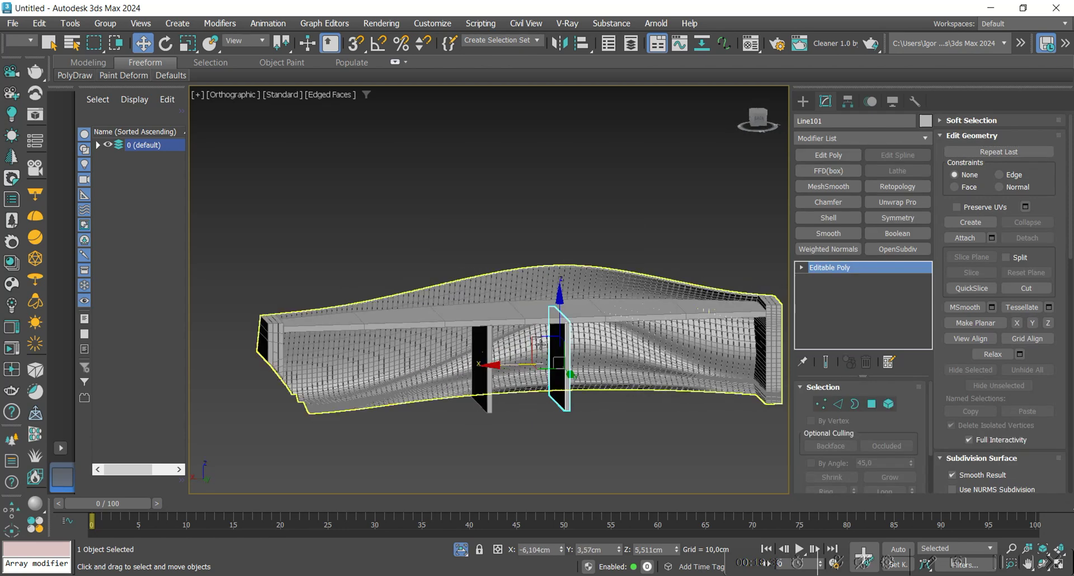
middle_click_drag(542, 334, 523, 396, "alt")
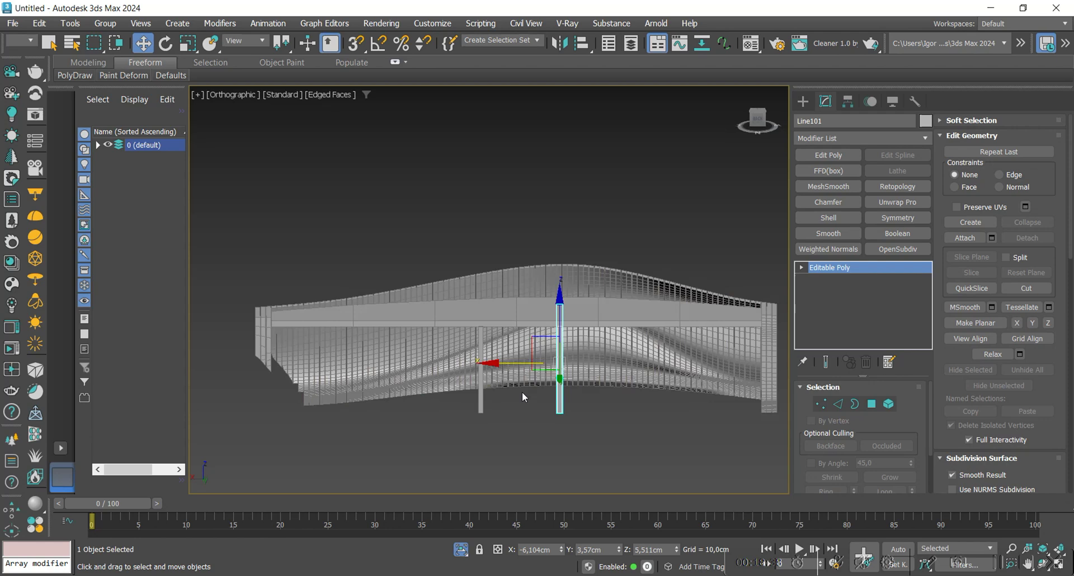
left_click(482, 386, "ctrl")
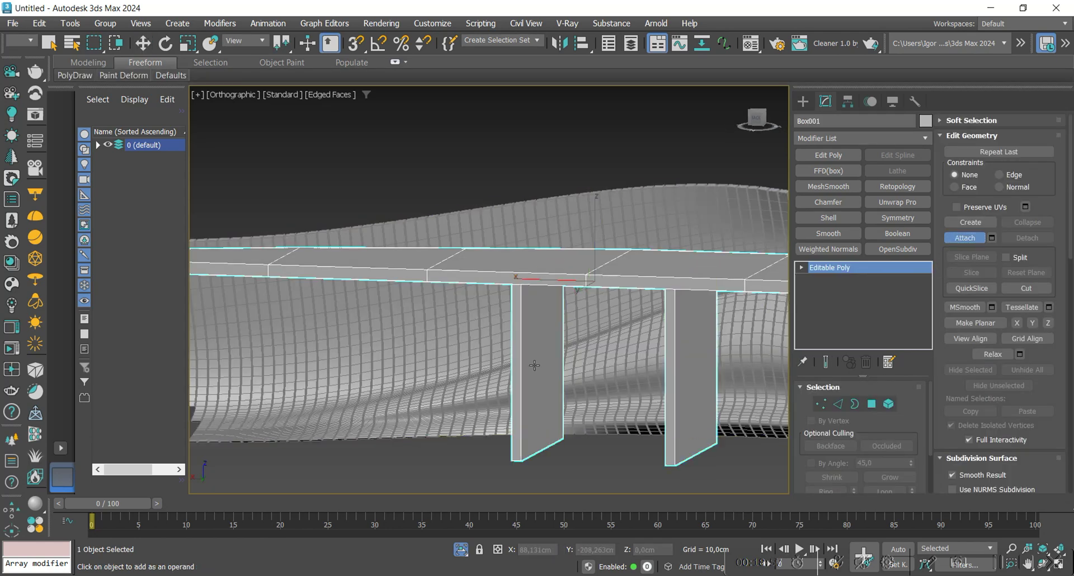
- Add a Chamfer modifier with an amount of 0.091 cm and a Weighted Normals modifier to the countertop with its supports
middle_click_drag(590, 376, 638, 340, "alt")
scroll(641, 334, "up", 5)
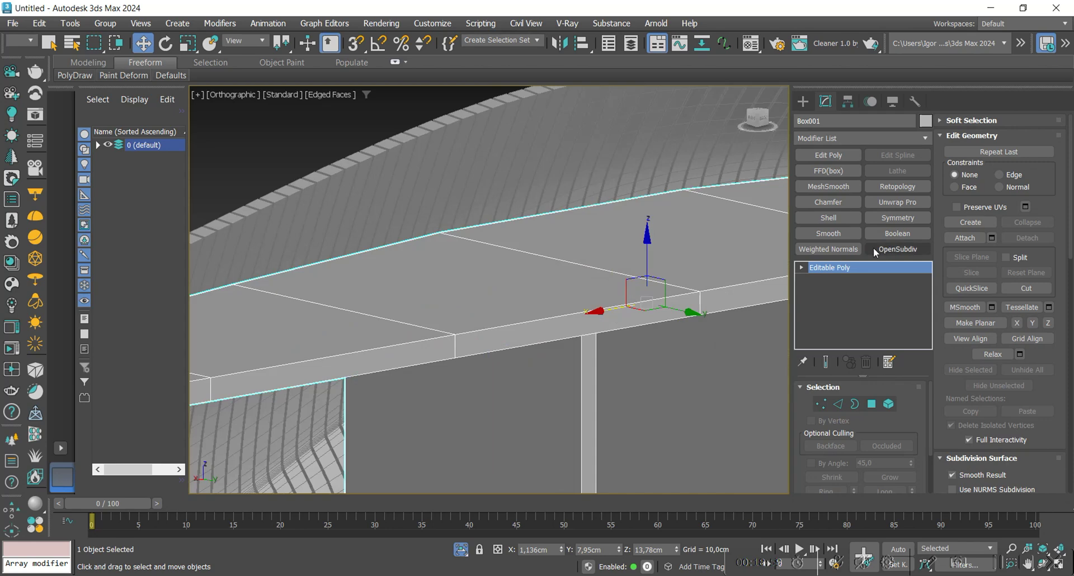
left_click(842, 202)
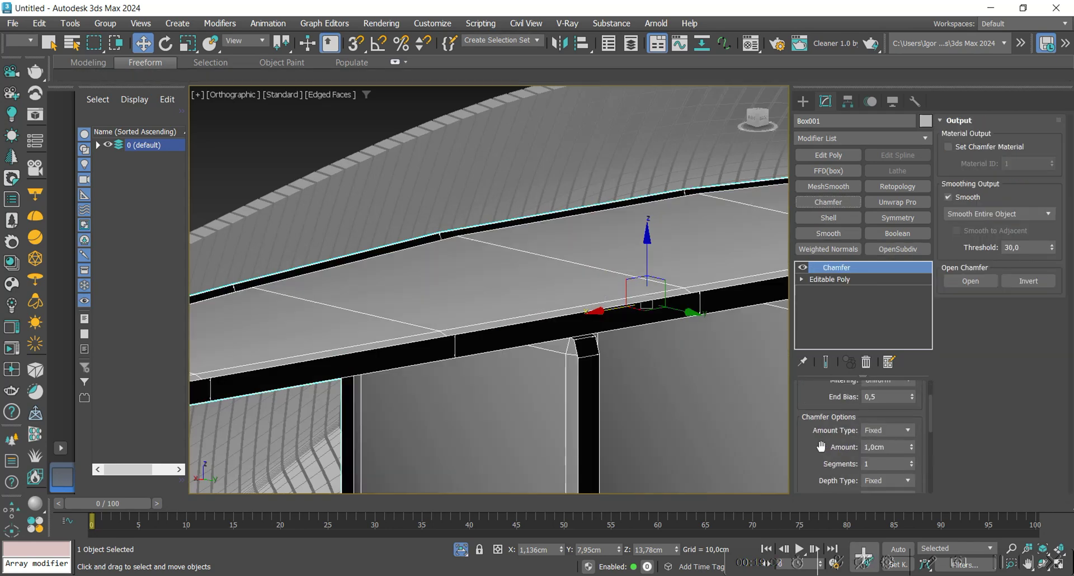
left_click_drag(913, 416, 909, 392)
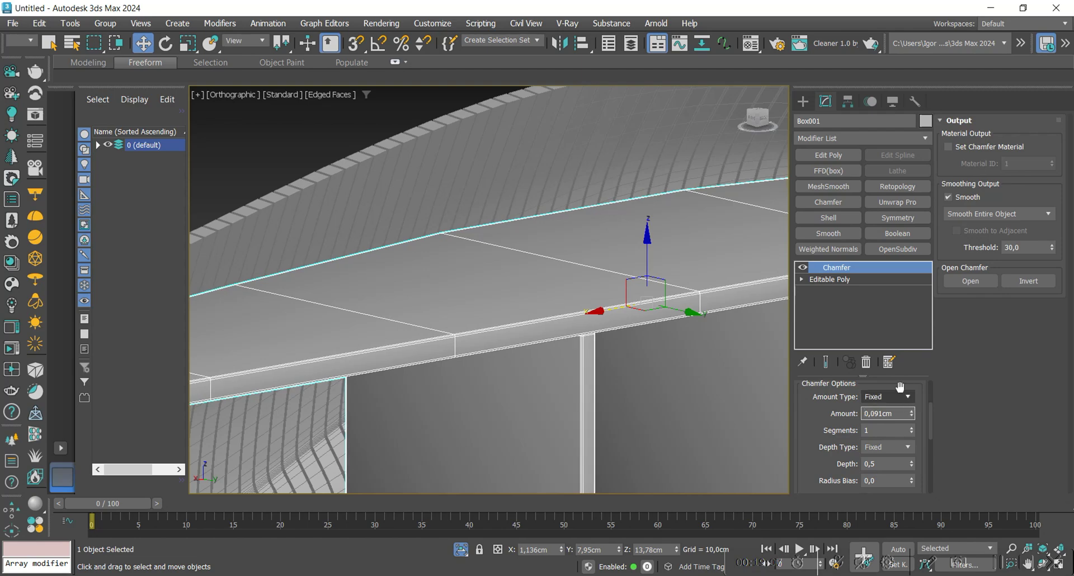
left_click(823, 252)
key("F4")
scroll(583, 317, "down", 5)
middle_click_drag(583, 318, 635, 344, "alt")
scroll(590, 358, "down", 2)
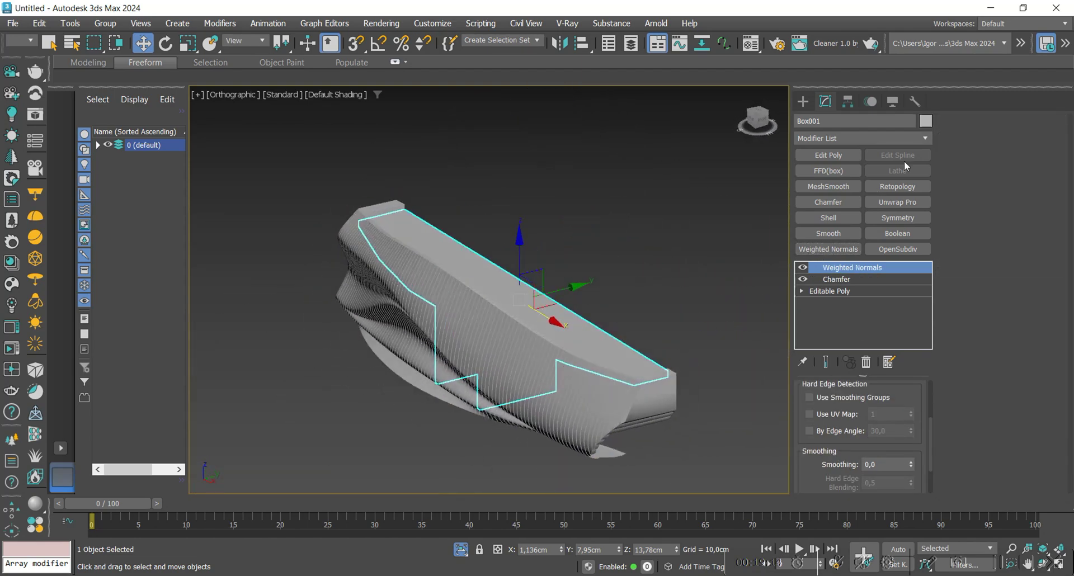
- Select the slatted desk front and give it a darker grey object color than the countertop
left_click(582, 417)
left_click(925, 121)
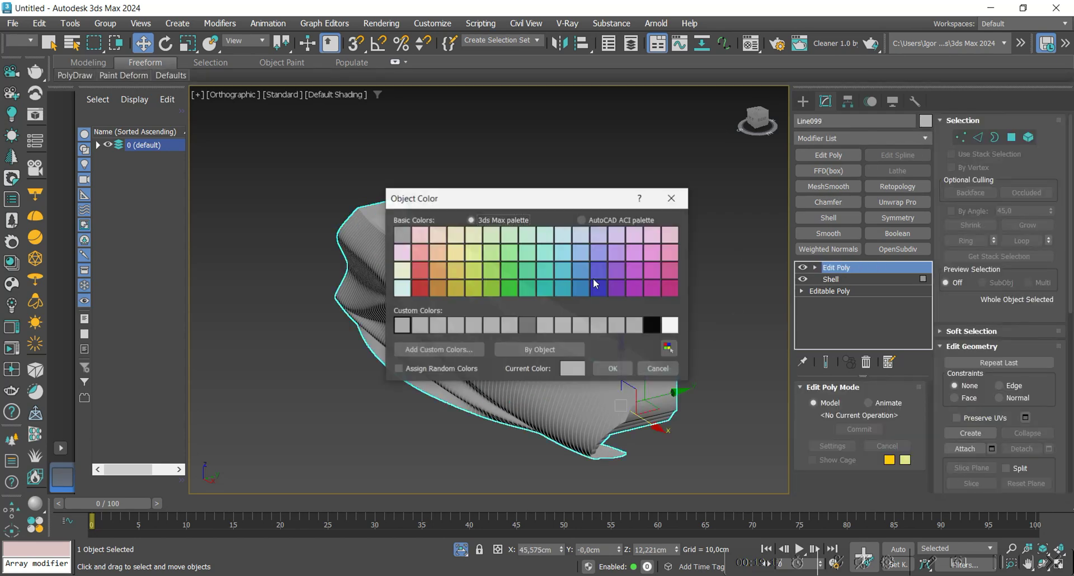
left_click(614, 369)
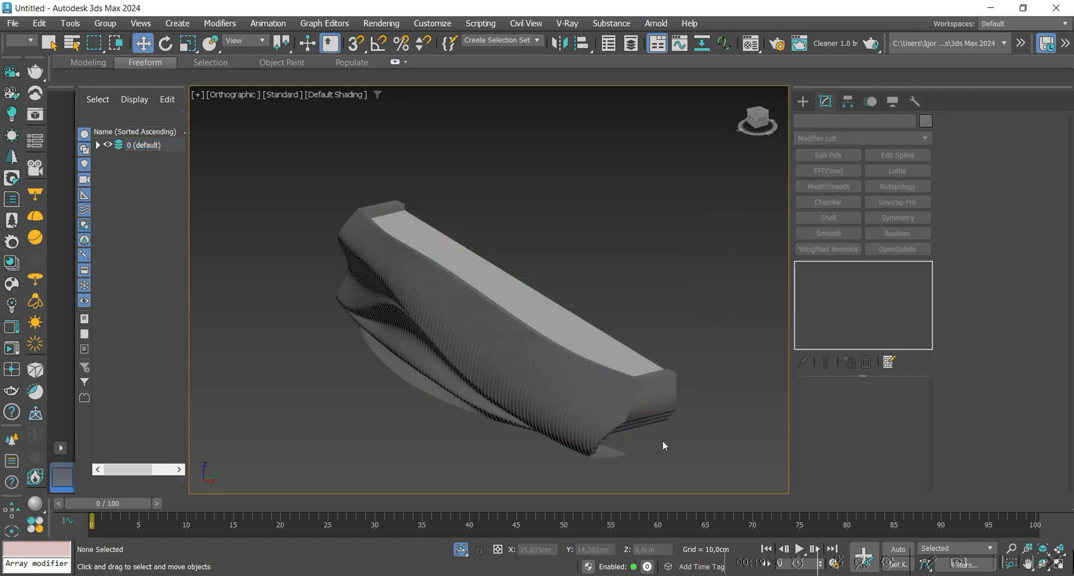
- Add a Chamfer modifier to the slatted front and switch its effect off to expose the underlying mesh
key("F4")
scroll(655, 436, "up", 8)
scroll(535, 417, "up", 3)
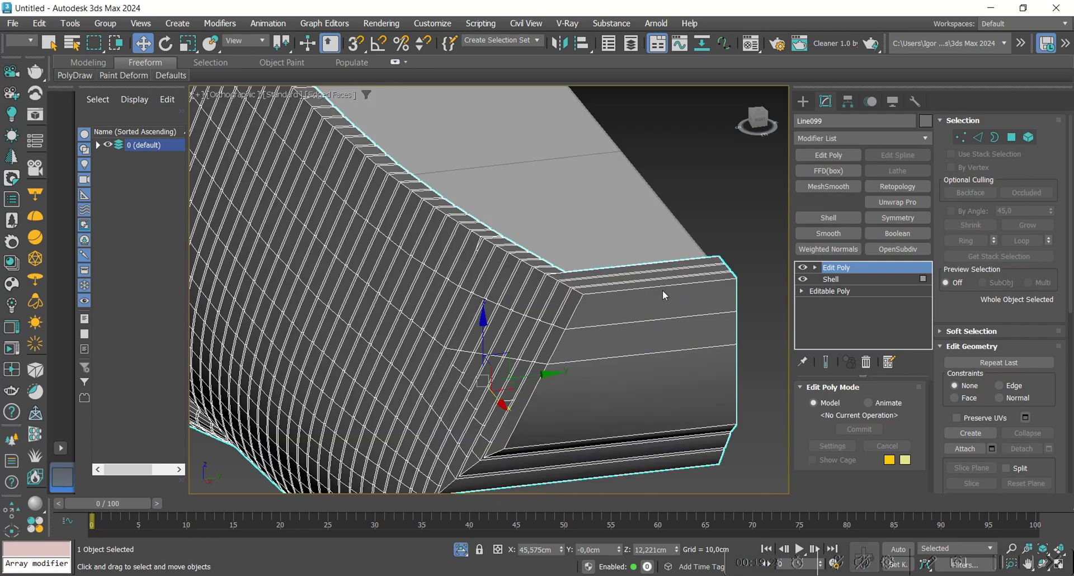
middle_click_drag(582, 350, 620, 271)
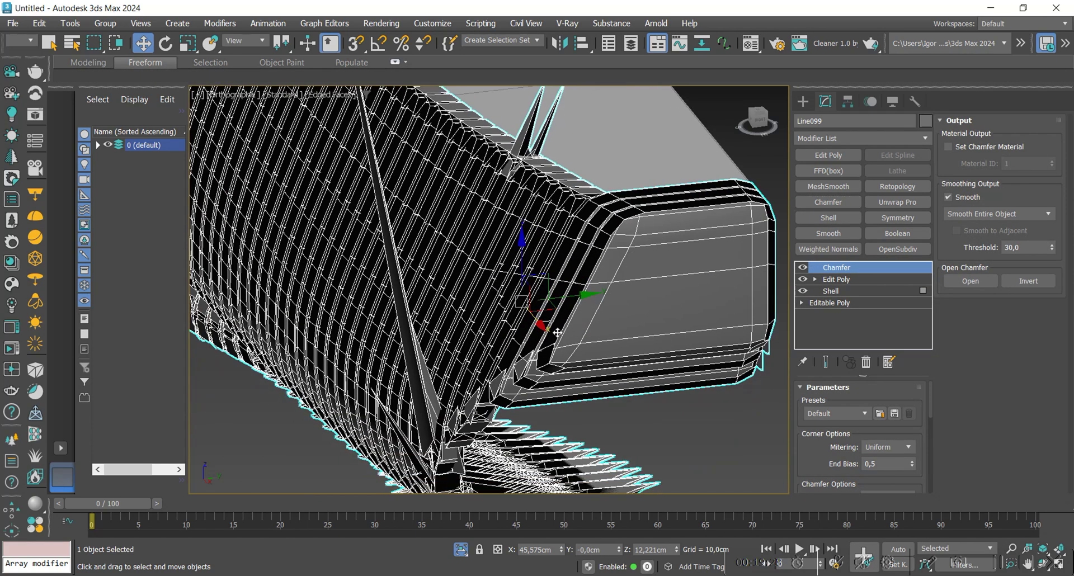
scroll(557, 332, "down", 4)
left_click(803, 269)
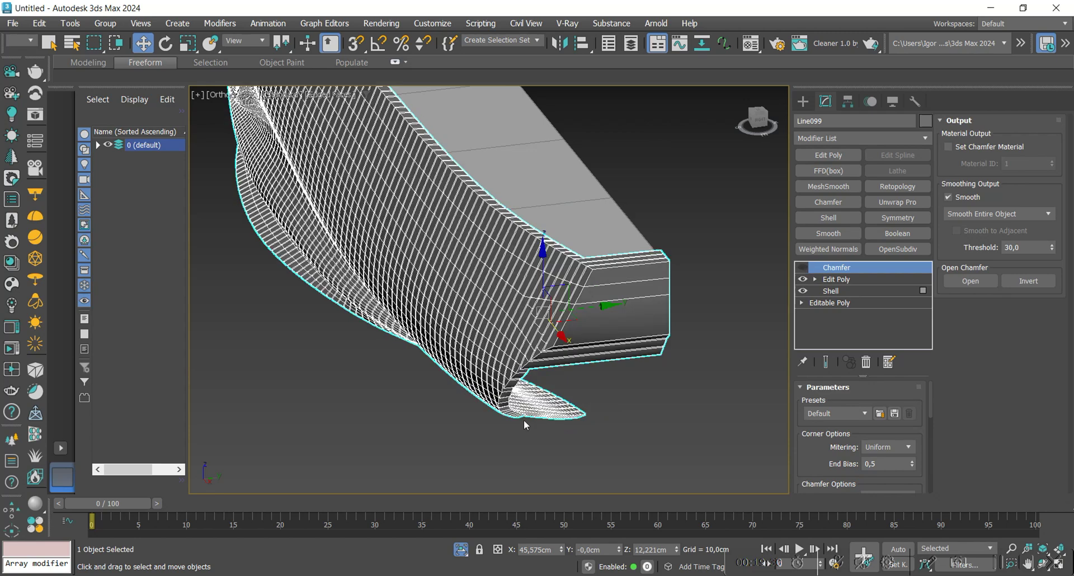
- In the Edit Poly's vertex level, target weld the nearly coincident vertices at the lower corner of an end slat
middle_click_drag(526, 423, 614, 319, "alt")
scroll(724, 285, "up", 5)
scroll(613, 319, "up", 2)
left_click(821, 281)
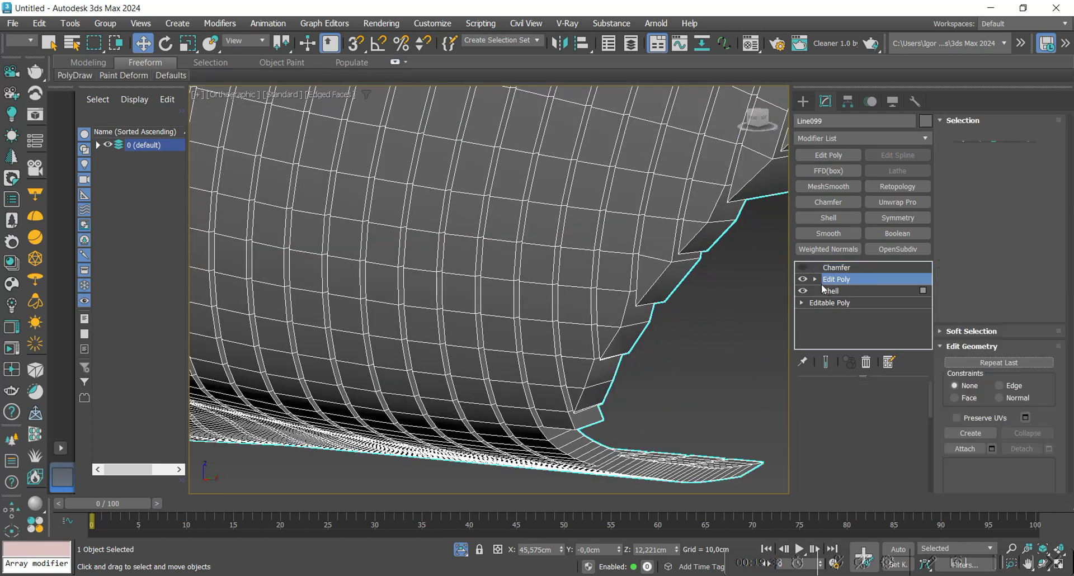
key("1")
scroll(640, 342, "up", 8)
scroll(578, 377, "down", 4)
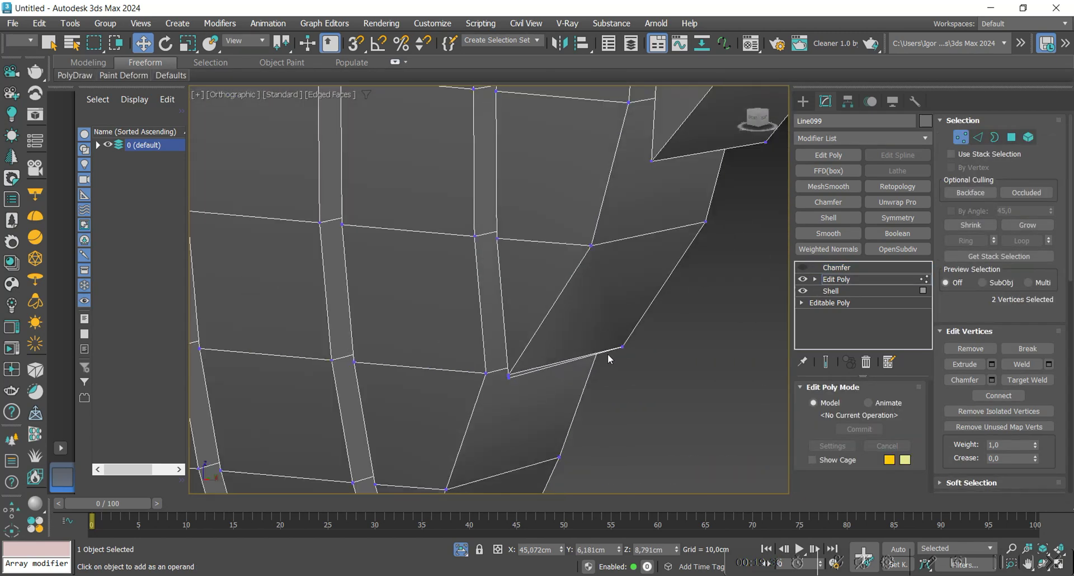
scroll(608, 353, "up", 6)
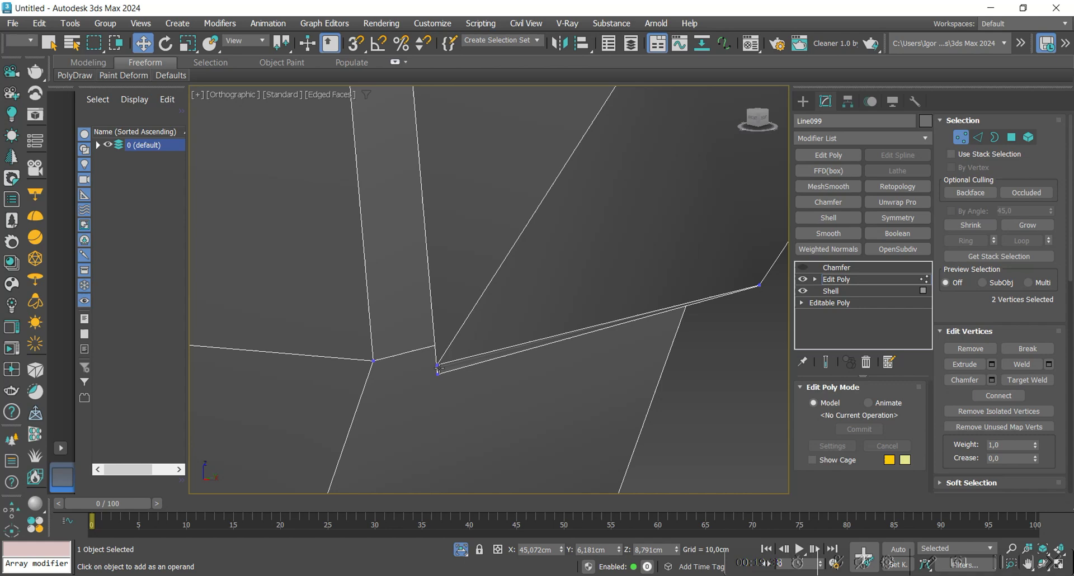
middle_click_drag(439, 367, 462, 349)
scroll(535, 331, "up", 3)
key("F3")
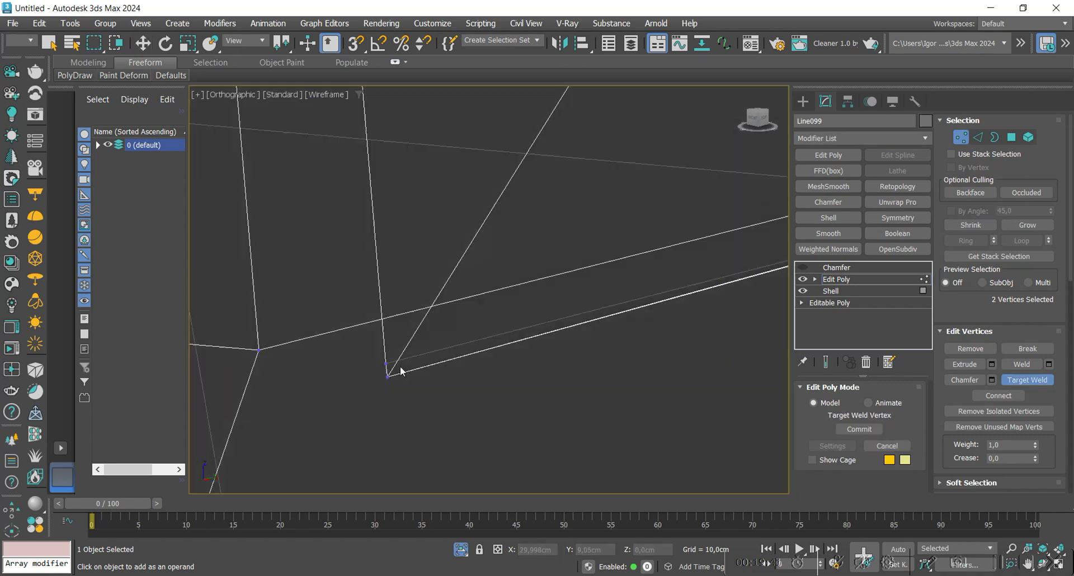
left_click(391, 381)
- Collapse the three overlapping vertices at the opposite end of that slat edge into one vertex
scroll(393, 378, "down", 3)
scroll(725, 294, "up", 3)
middle_click_drag(725, 293, 608, 326)
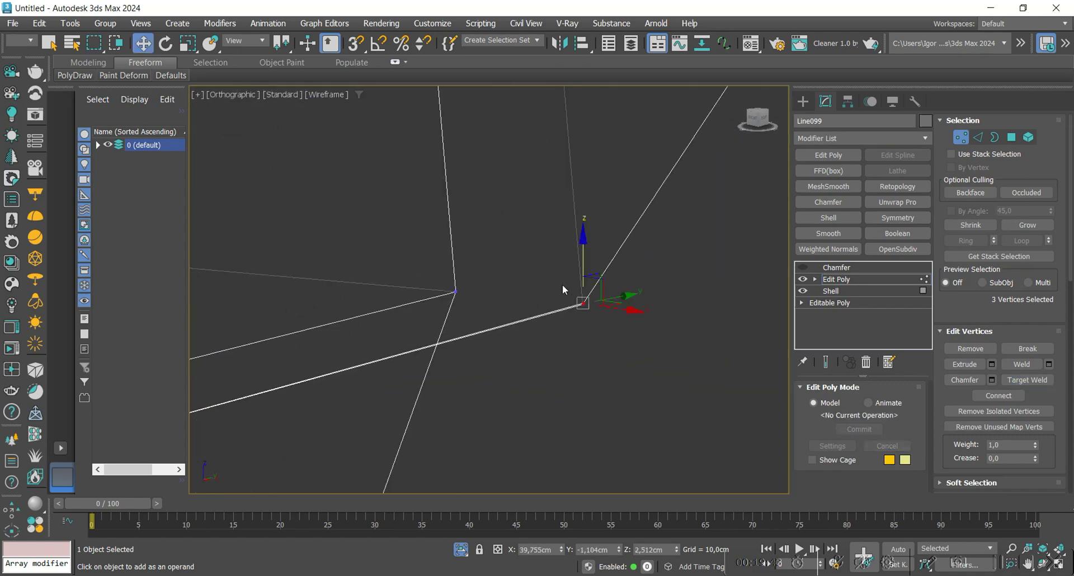
scroll(1033, 386, "down", 5)
key("F3")
scroll(679, 295, "down", 8)
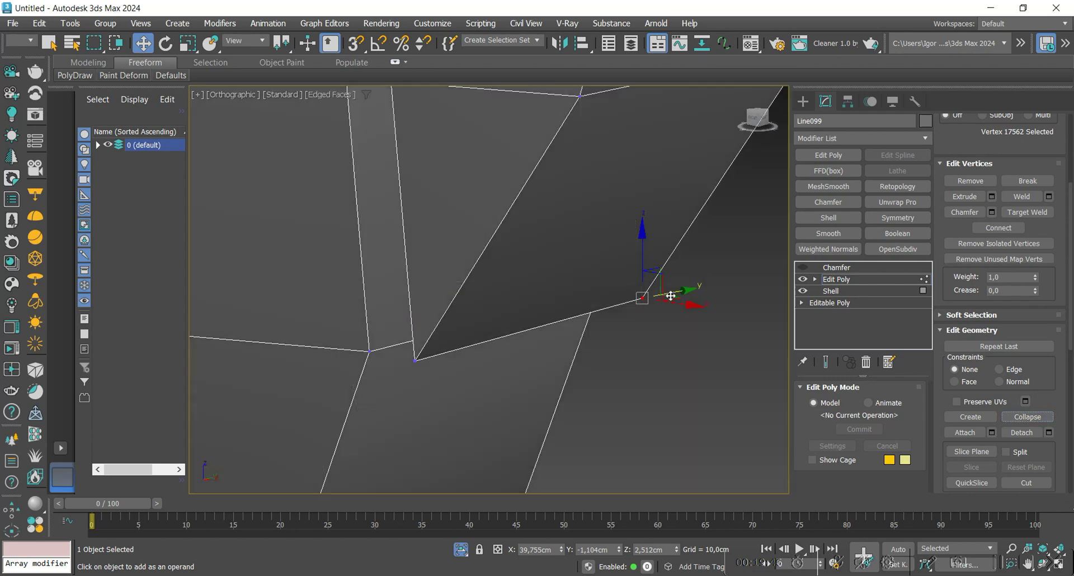
- Collapse the overlapping vertices on the neighbouring lower slat edge and leave vertex editing
middle_click_drag(678, 295, 671, 273)
scroll(542, 410, "up", 4)
key("F3")
scroll(542, 411, "up", 1)
left_click_drag(501, 447, 479, 411)
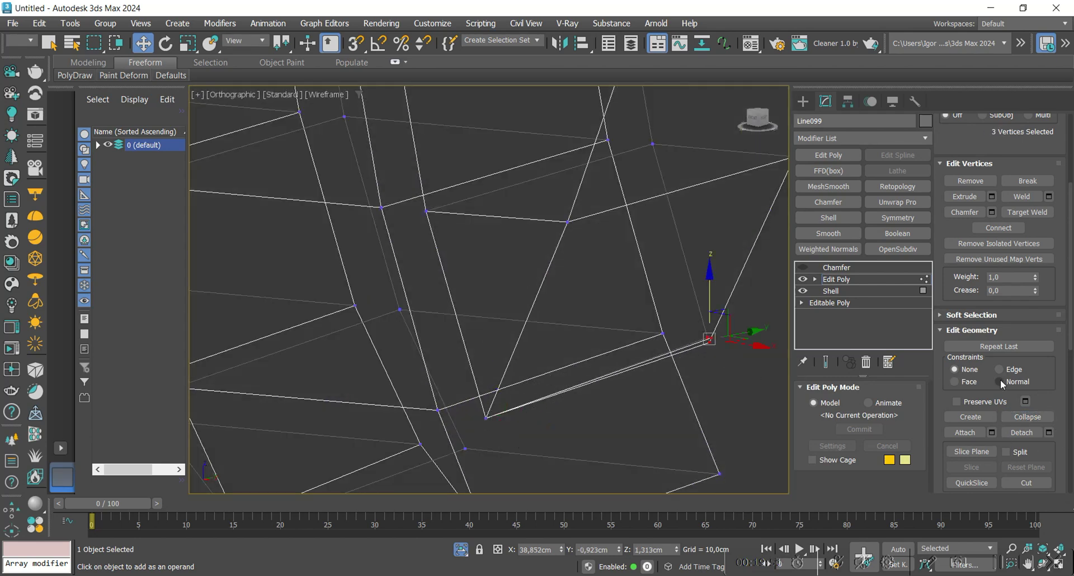
scroll(593, 372, "down", 3)
key("F3")
scroll(577, 352, "up", 5)
left_click(552, 343)
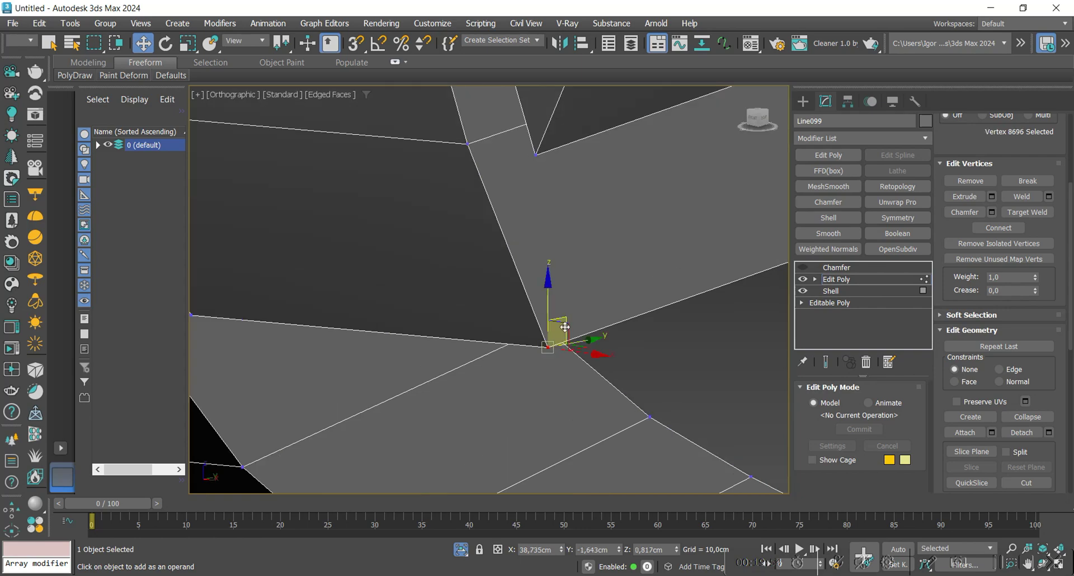
key("1")
key("F4")
- Turn the slatted front's Chamfer back on and set its amount to 0.03 cm
scroll(560, 336, "down", 10)
mouse_move(552, 335)
middle_mouse_down("alt")
mouse_move(621, 331)
mouse_move(598, 360)
mouse_move(572, 361)
middle_mouse_up("alt")
scroll(621, 331, "down", 2)
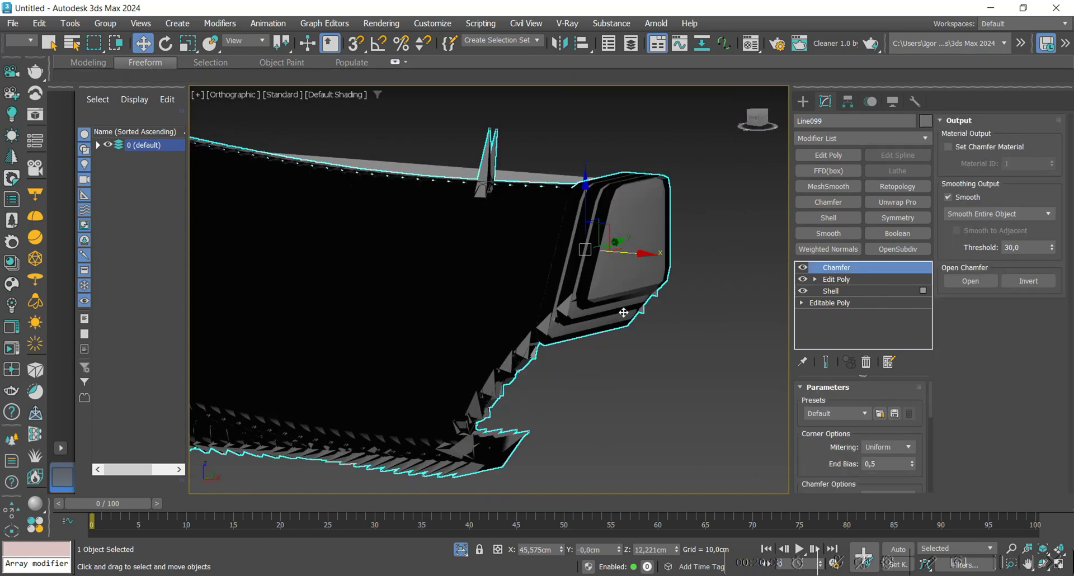
key("F4")
scroll(623, 312, "down", 3)
middle_click_drag(623, 312, 467, 322, "alt")
middle_click_drag(468, 323, 573, 321)
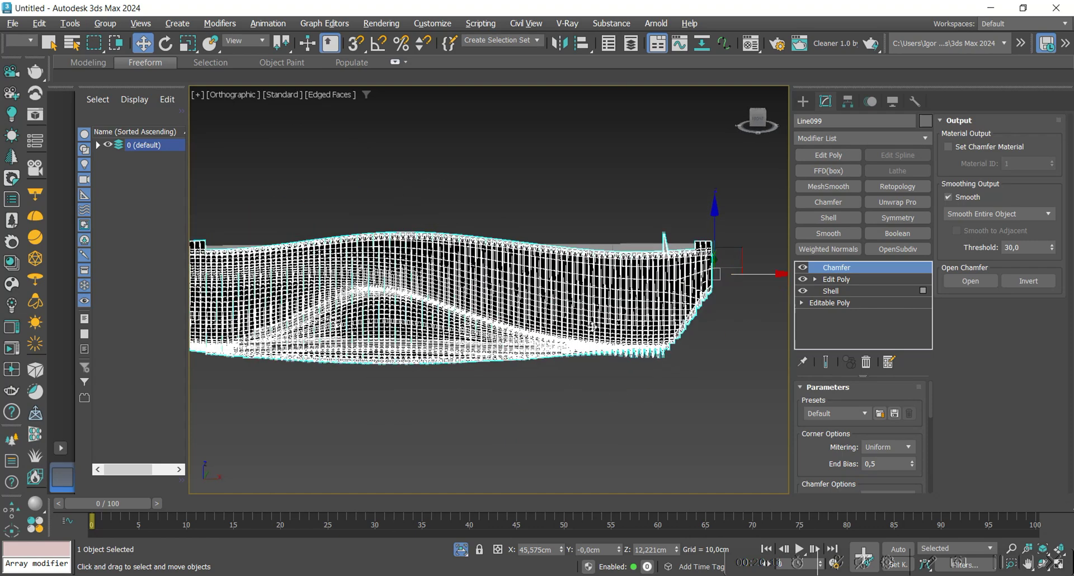
key("F4")
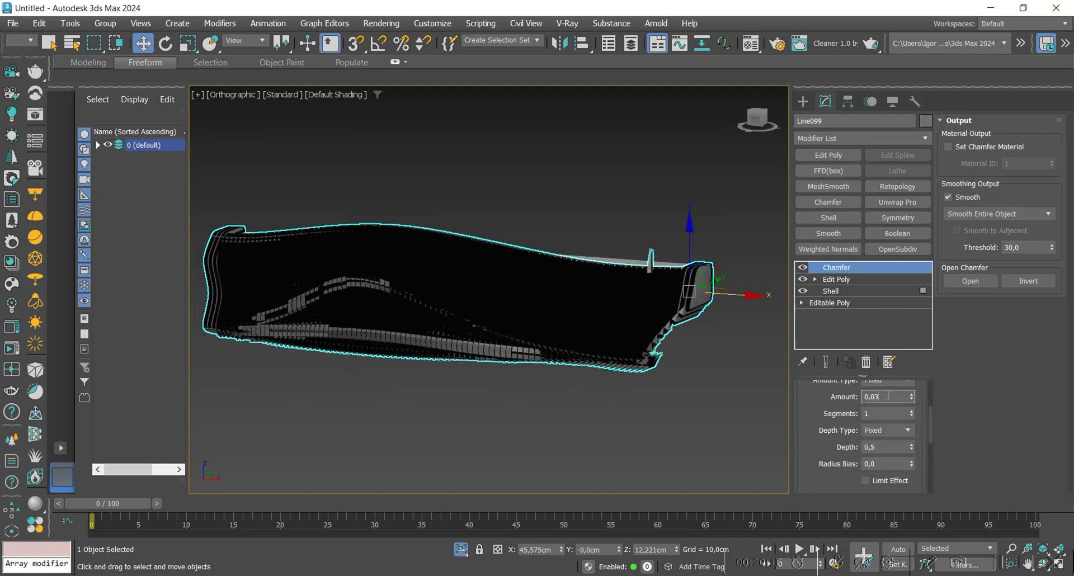
key("Return")
- Examine the chamfered edges at the upper and lower corners of the desk's side return
key("F4")
middle_click_drag(727, 276, 620, 309)
scroll(588, 304, "up", 12)
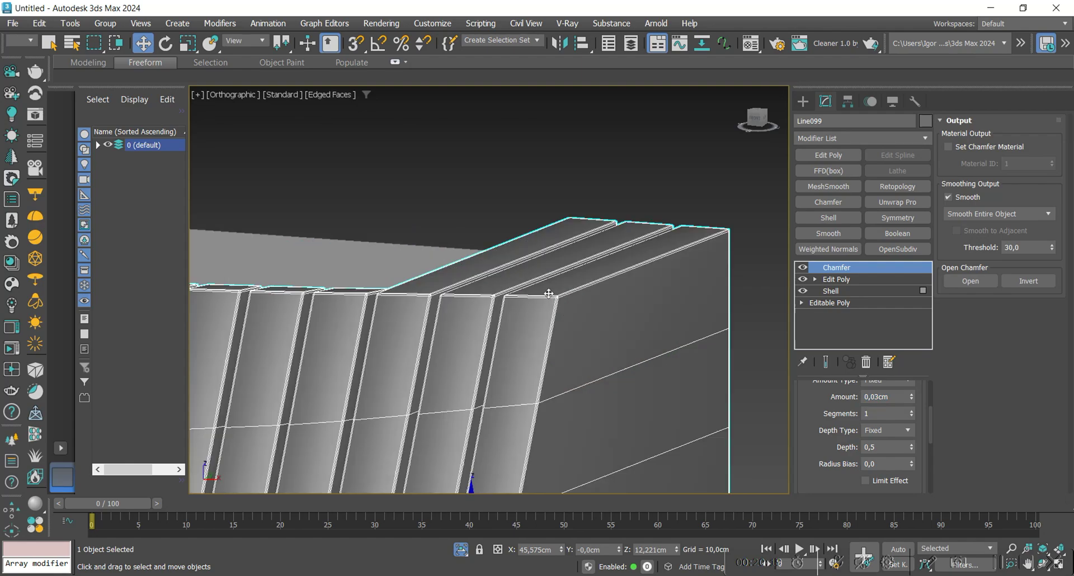
scroll(550, 294, "down", 10)
middle_click_drag(535, 420, 623, 291)
scroll(613, 300, "up", 8)
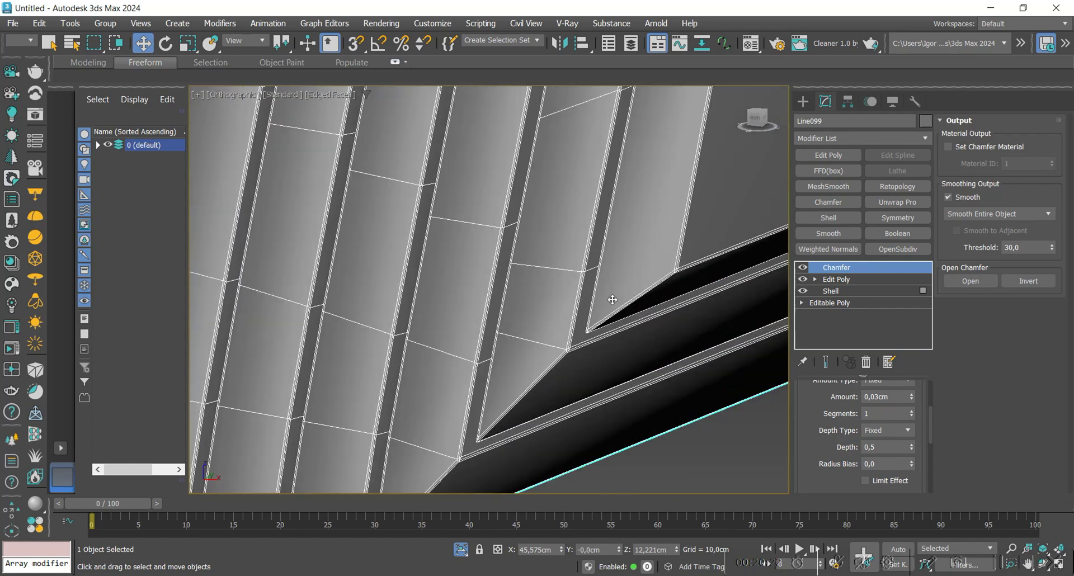
scroll(593, 319, "down", 2)
middle_click_drag(501, 414, 616, 324)
scroll(616, 324, "down", 10)
key("F4")
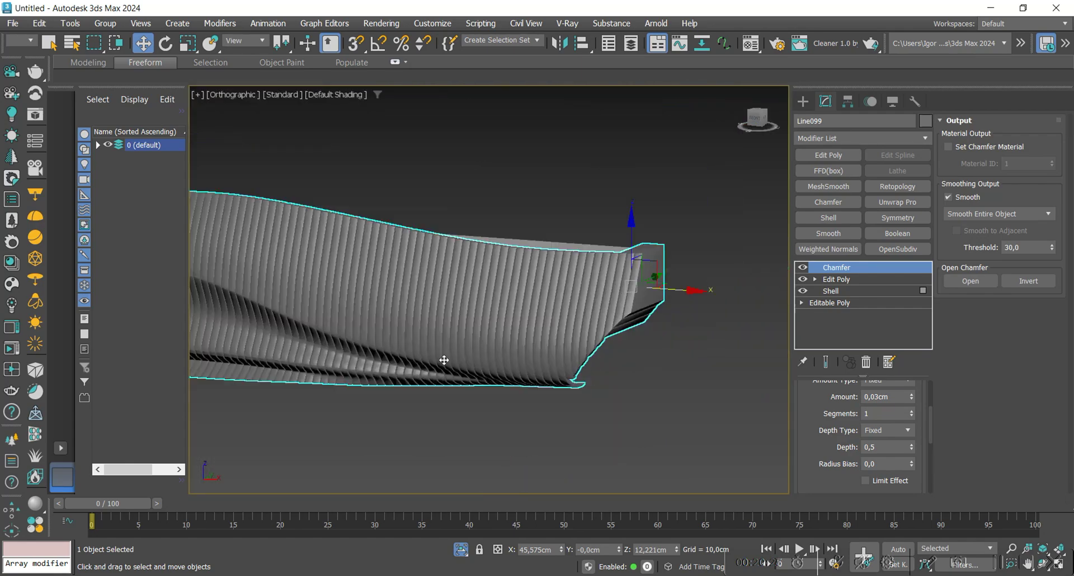
- Filter the slatted front's chamfer by smoothing so that it affects only unsmoothed edges
middle_click_drag(443, 360, 475, 353, "alt")
middle_click_drag(476, 352, 656, 348)
key("F4")
scroll(578, 344, "up", 8)
scroll(559, 336, "down", 3)
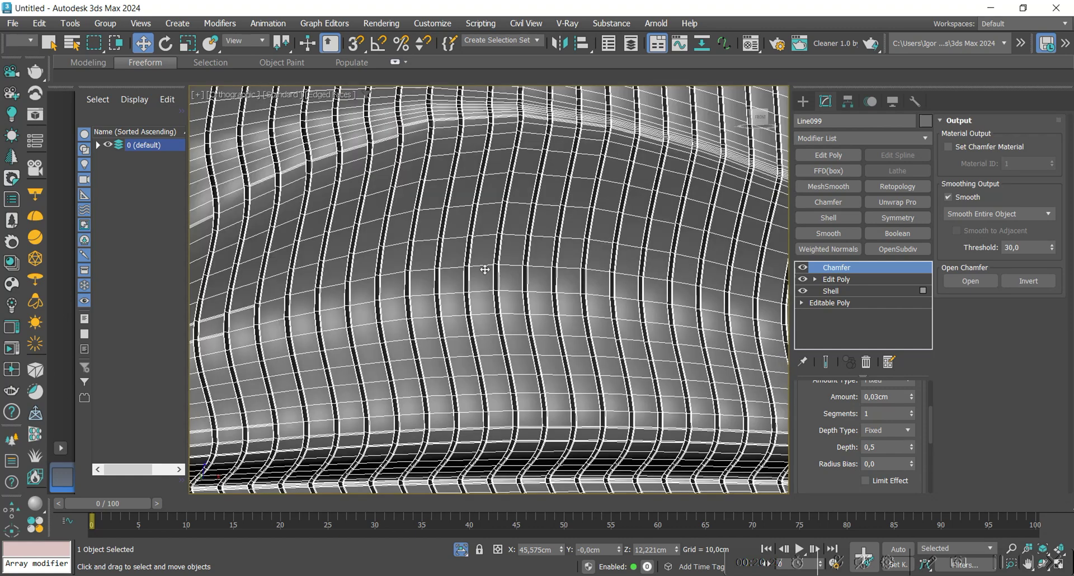
middle_click_drag(559, 314, 537, 313, "alt")
middle_click_drag(537, 314, 532, 386)
scroll(531, 386, "up", 4)
key("F4")
scroll(396, 220, "up", 2)
key("F4")
scroll(419, 234, "up", 2)
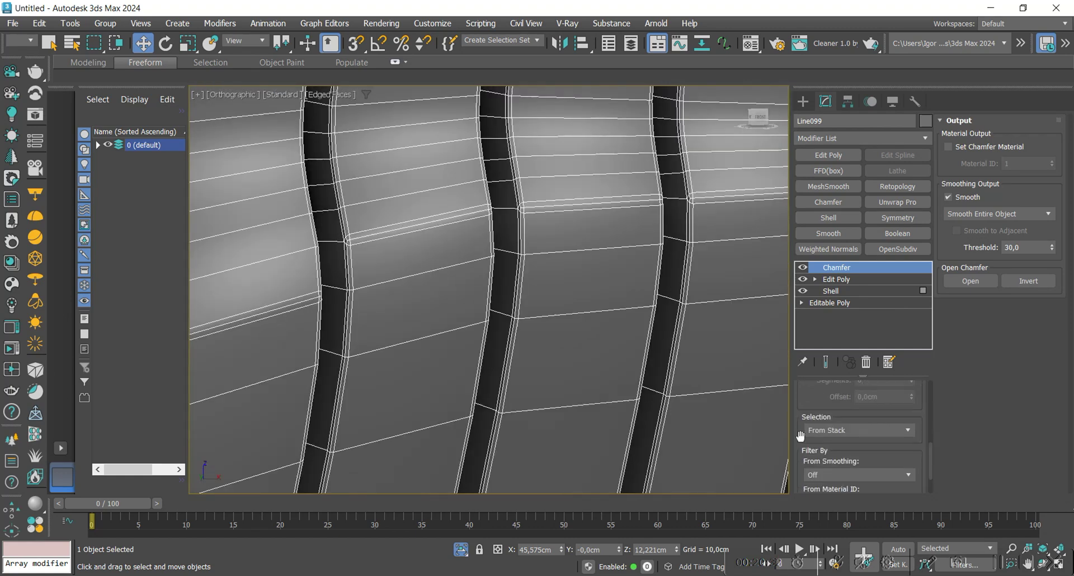
left_click(829, 425)
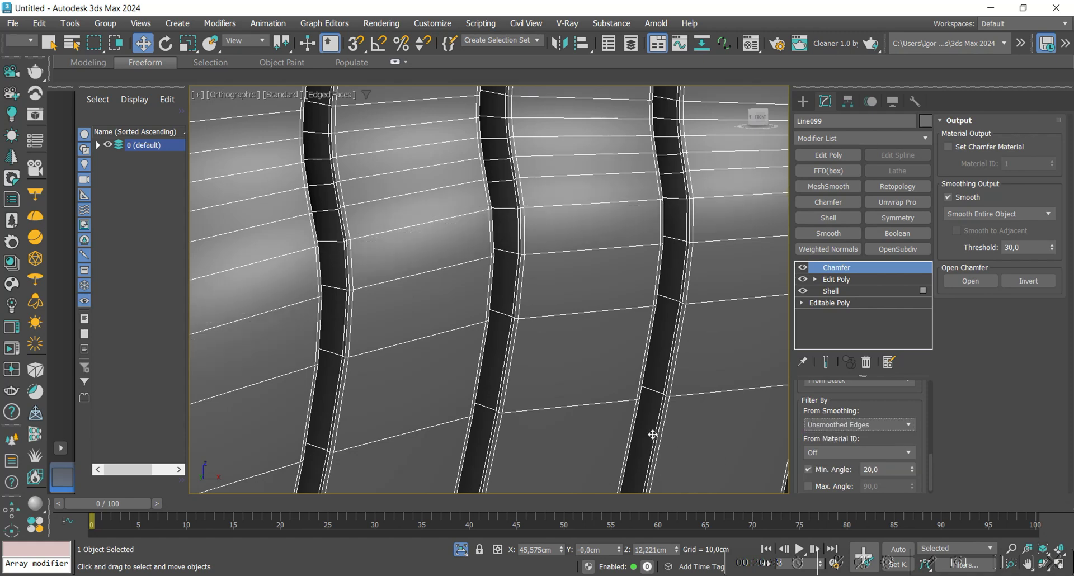
scroll(560, 229, "down", 2)
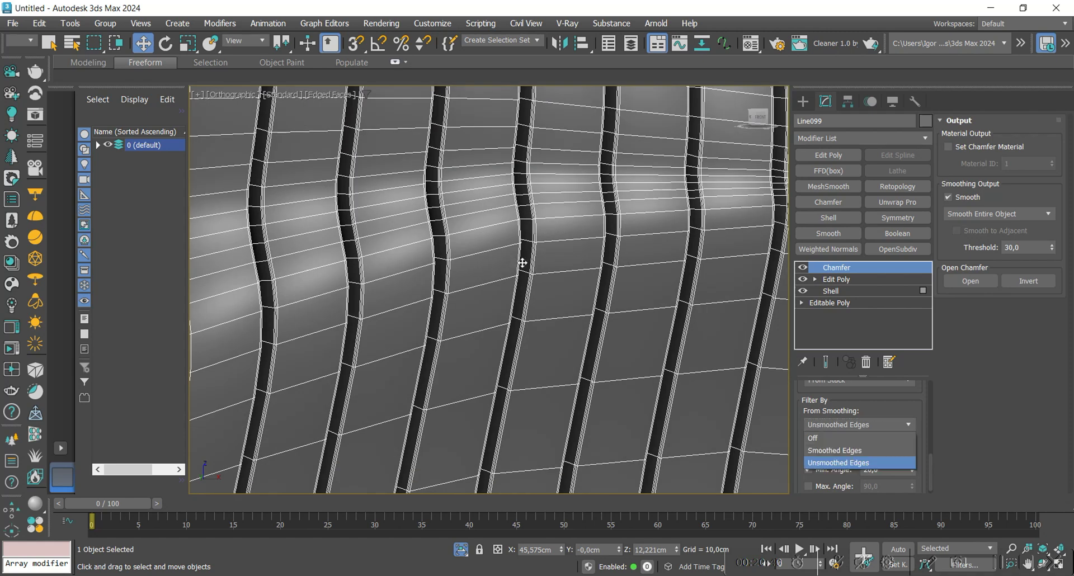
- Add a Weighted Normals modifier above the Chamfer on the slatted front and deselect the desk
scroll(522, 263, "down", 8)
key("F4")
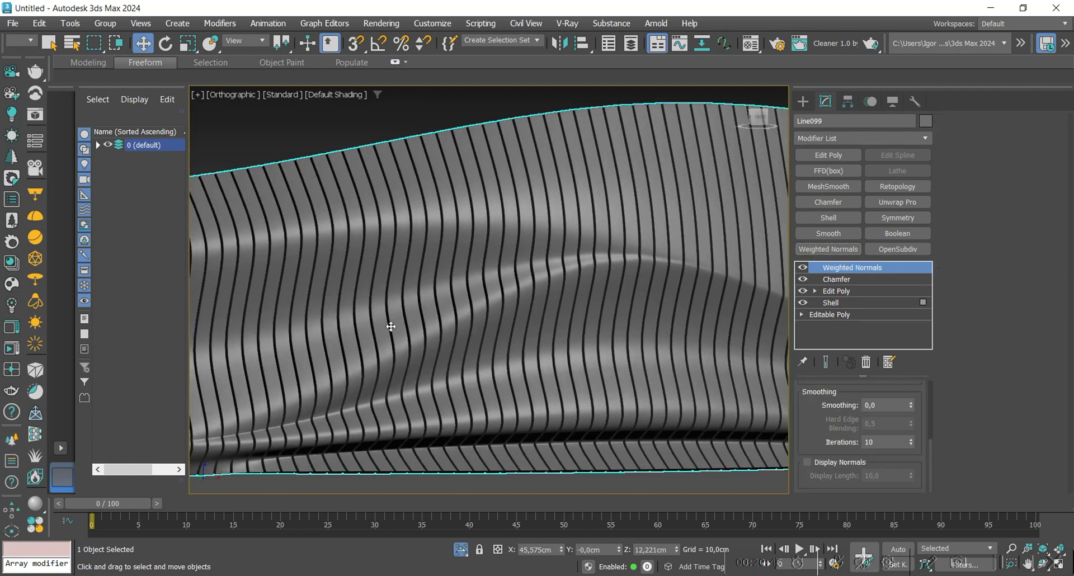
scroll(390, 327, "down", 5)
middle_click_drag(513, 341, 537, 376, "alt")
left_click(584, 418)
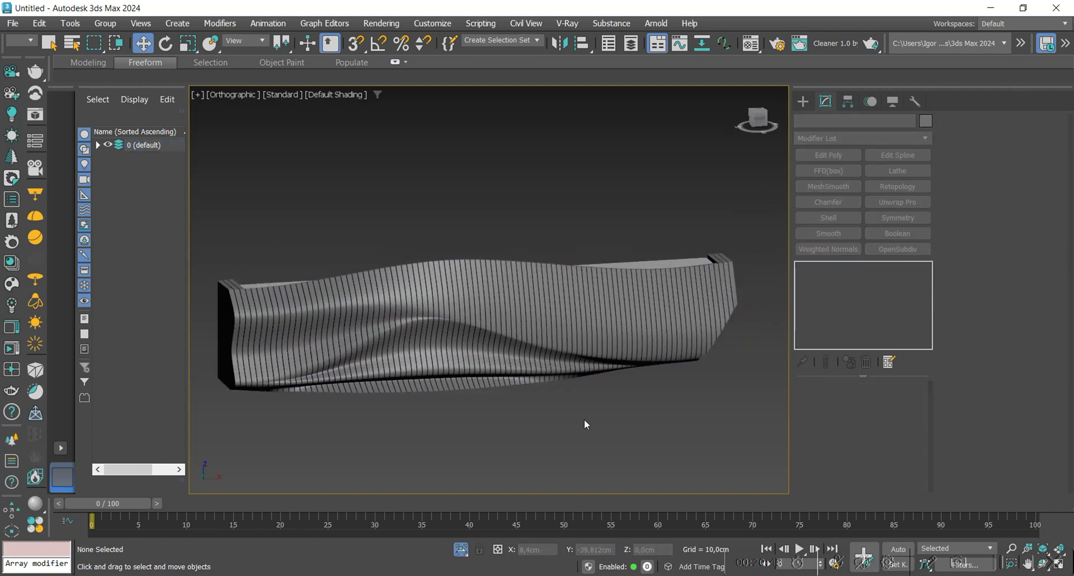
- Switch to a perspective view and review the finished desk unselected, with and without edged faces
middle_click_drag(559, 411, 630, 438, "alt")
key("p")
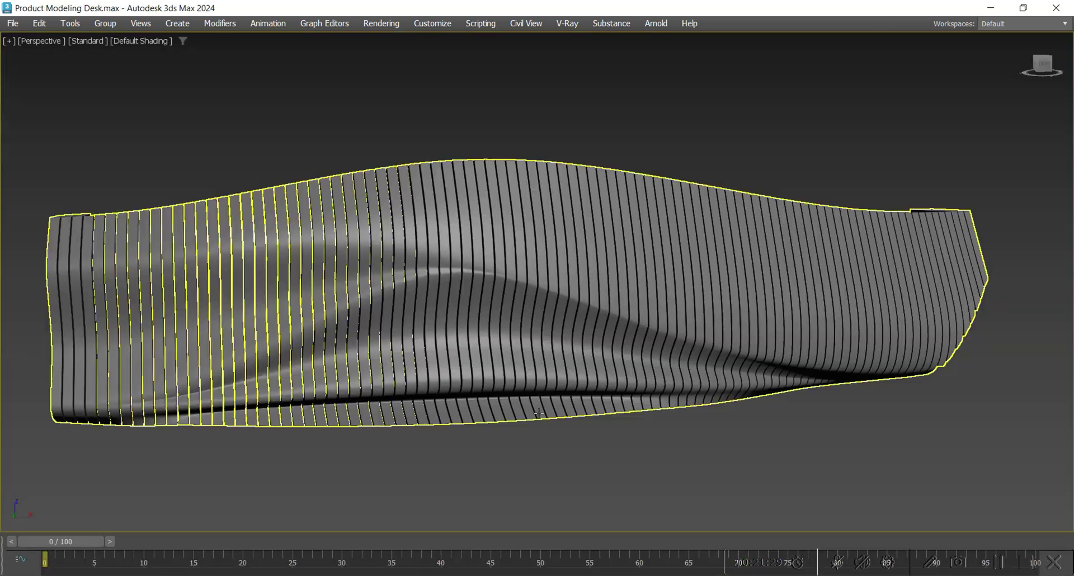
left_click(623, 461)
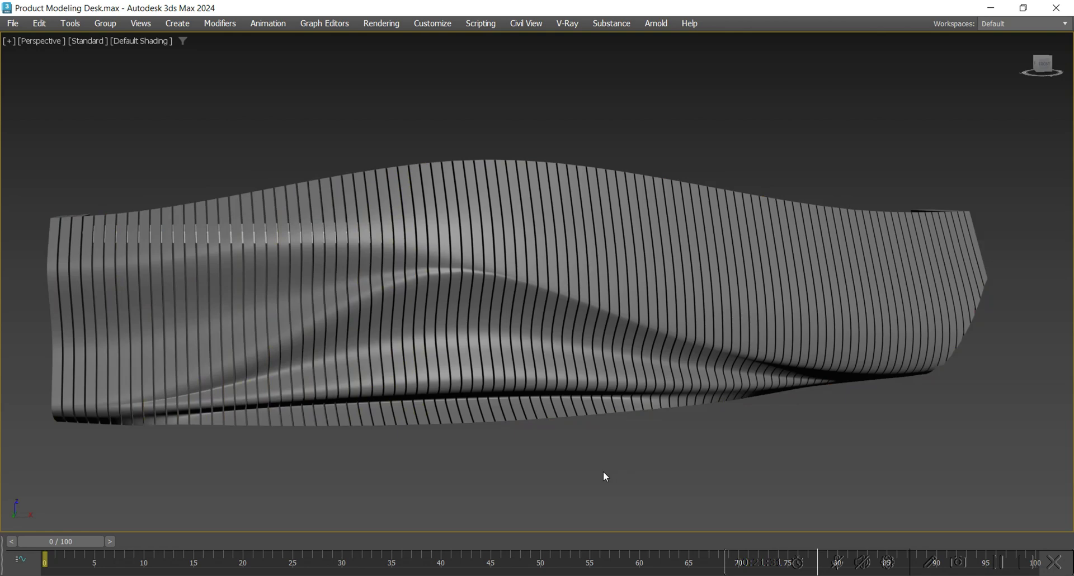
key("F4")
key("F4")
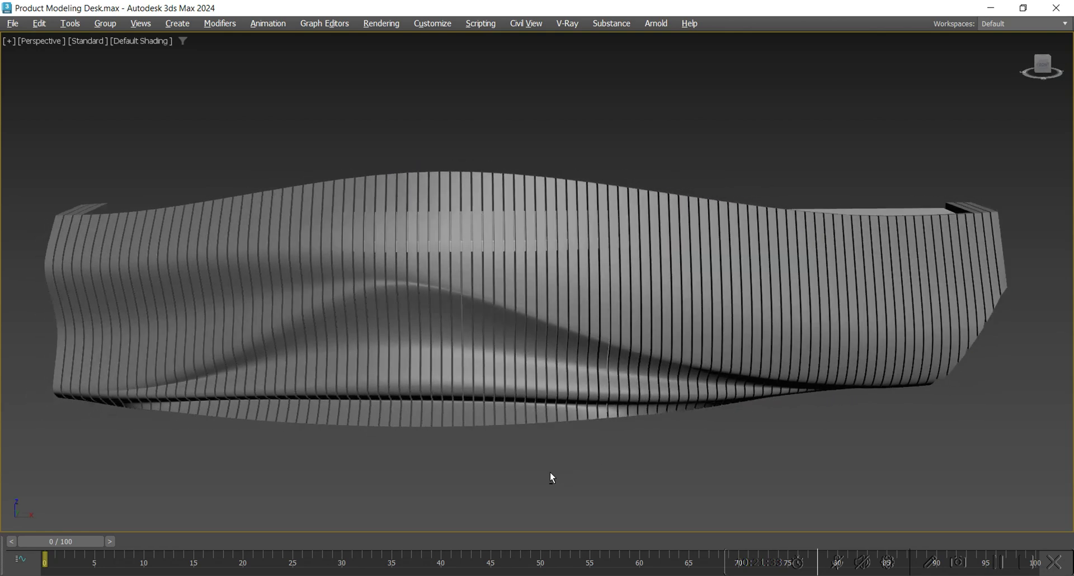